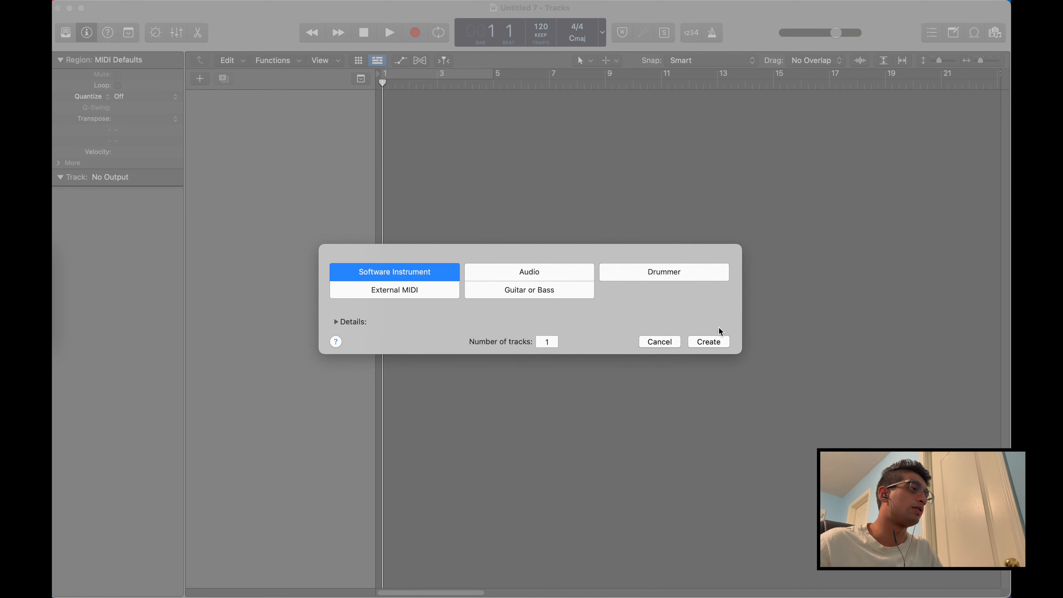
# Review the new track's details and create one Software Instrument track
pyautogui.click(336, 322)
pyautogui.click(335, 323)
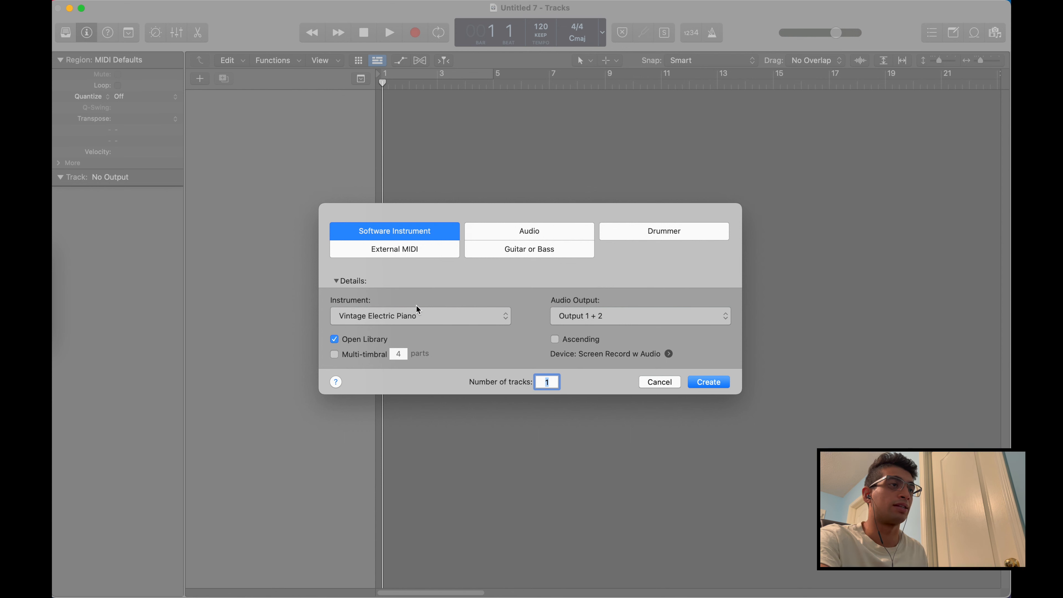
pyautogui.click(348, 284)
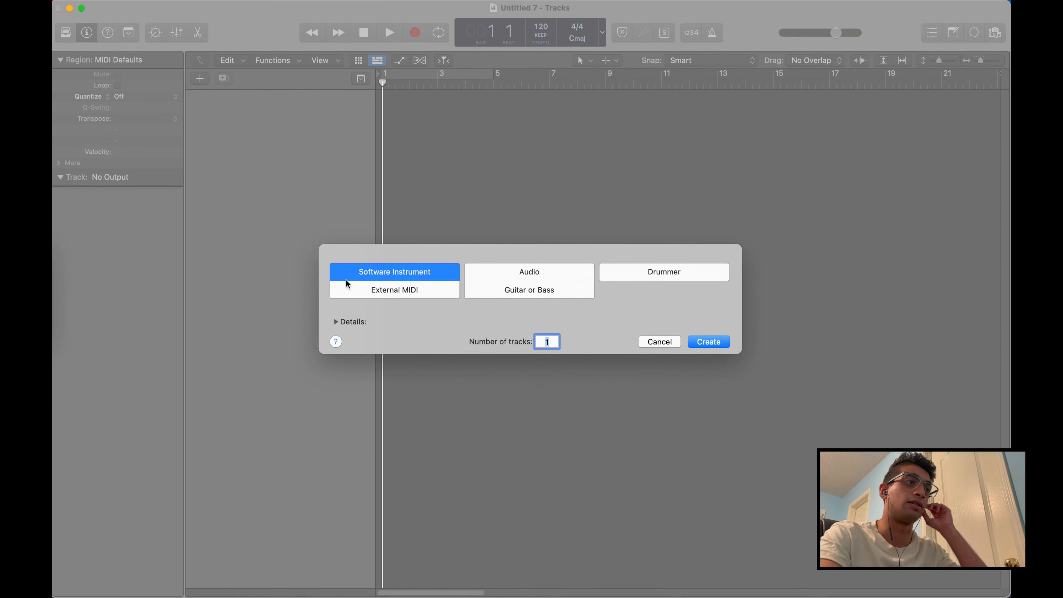
pyautogui.click(387, 272)
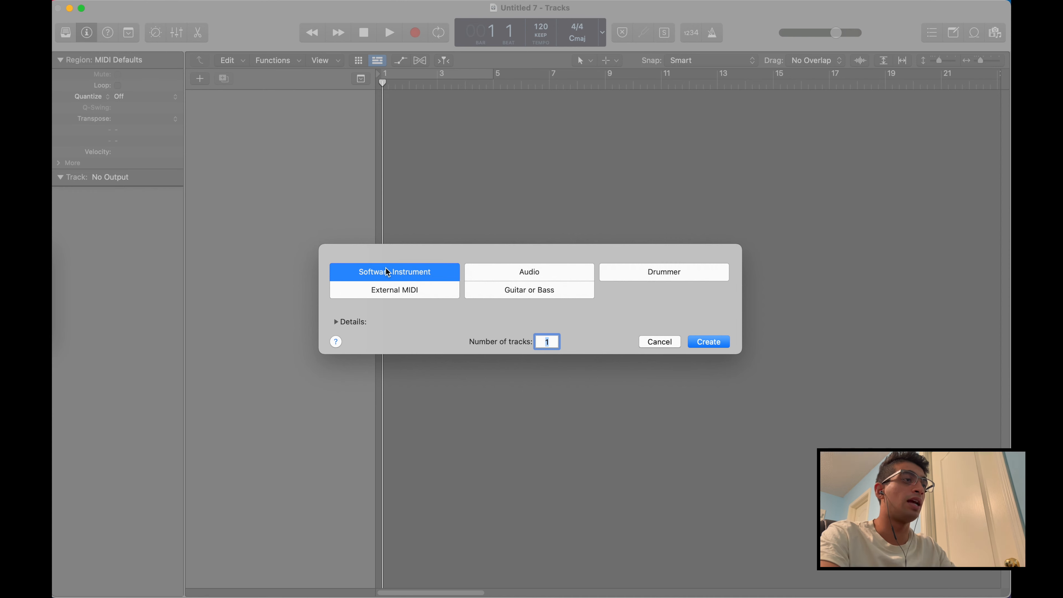
pyautogui.click(552, 340)
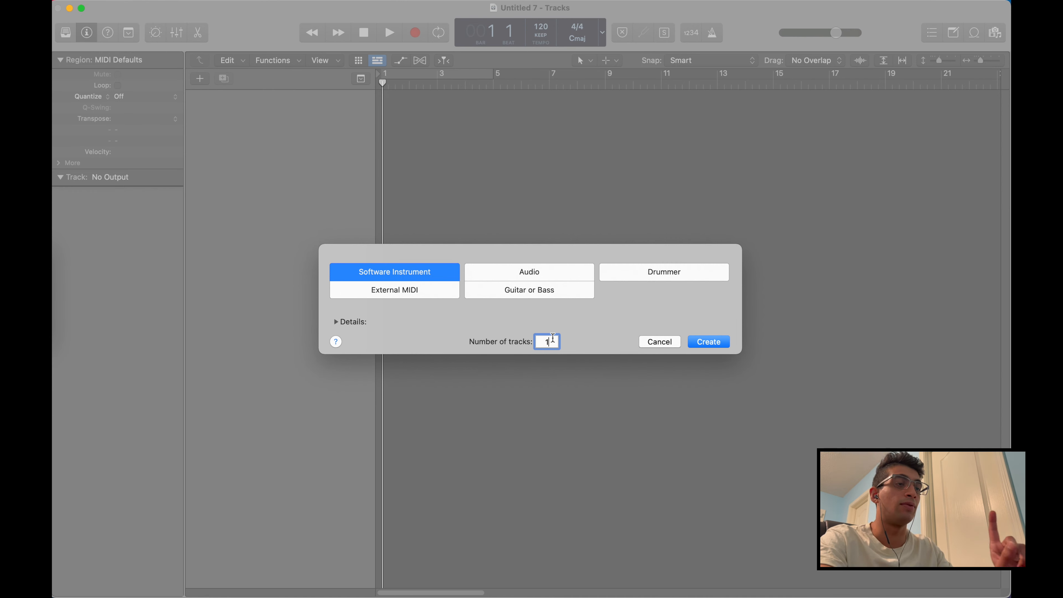
pyautogui.click(708, 341)
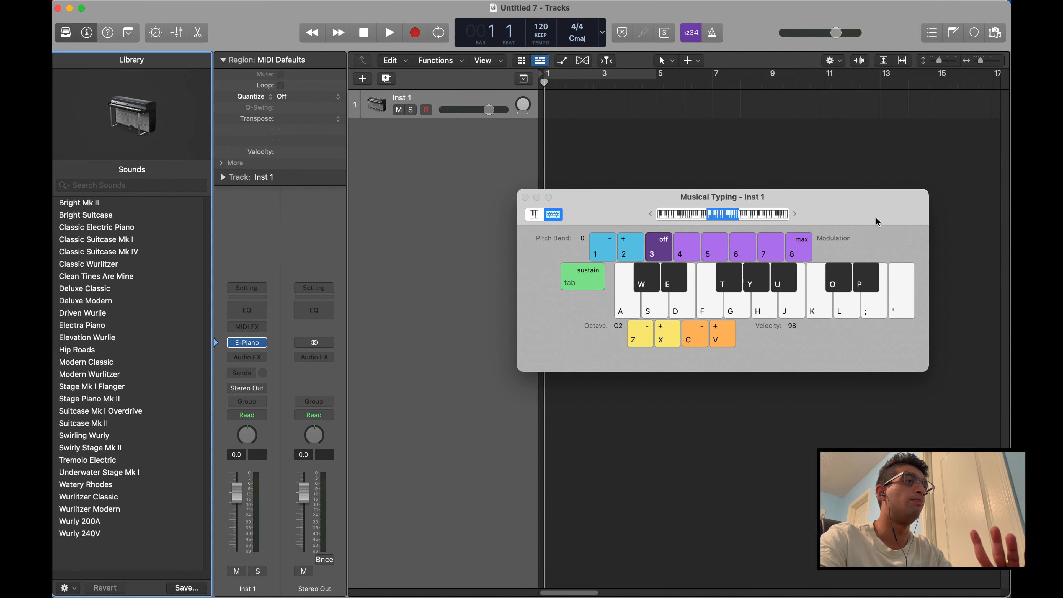
# Move the Musical Typing keyboard over the track headers and play test notes on the new instrument track
pyautogui.moveTo(878, 202); pyautogui.dragTo(644, 216)
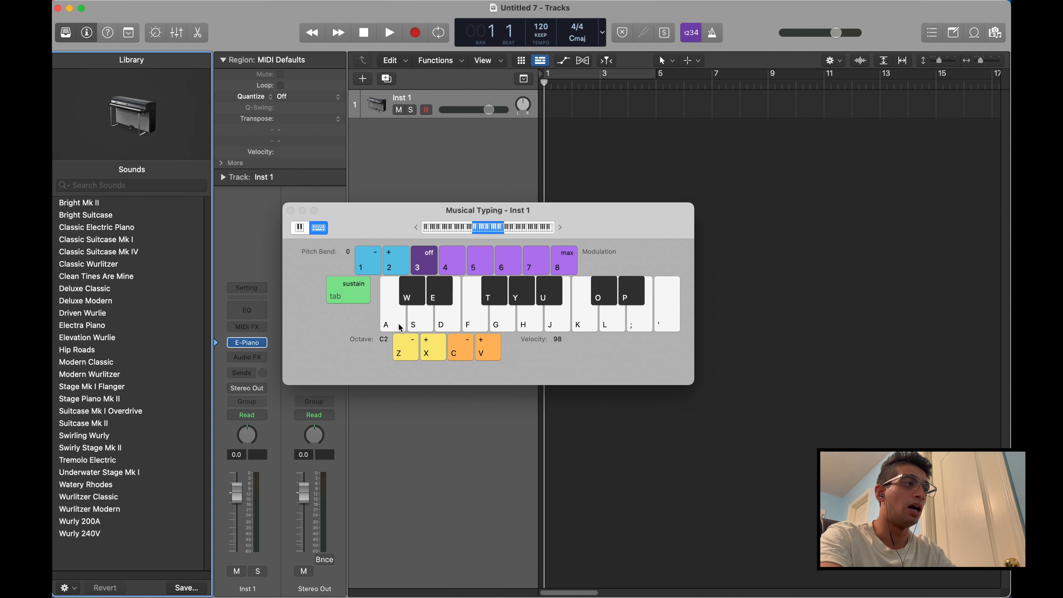
pyautogui.press('a')
pyautogui.press('g')
pyautogui.press('j')
pyautogui.press("'")
pyautogui.press(';')
pyautogui.press('j')
pyautogui.press('f')
pyautogui.press('d')
pyautogui.moveTo(526, 304)
pyautogui.mouseDown()
pyautogui.moveTo(578, 321)
pyautogui.moveTo(439, 302)
pyautogui.mouseUp()
pyautogui.press('j')
pyautogui.press('d')
pyautogui.press('j')
pyautogui.press('a')
pyautogui.press('h')
pyautogui.press('d')
pyautogui.press('s')
pyautogui.press('k')
pyautogui.press('s')
pyautogui.press('s')
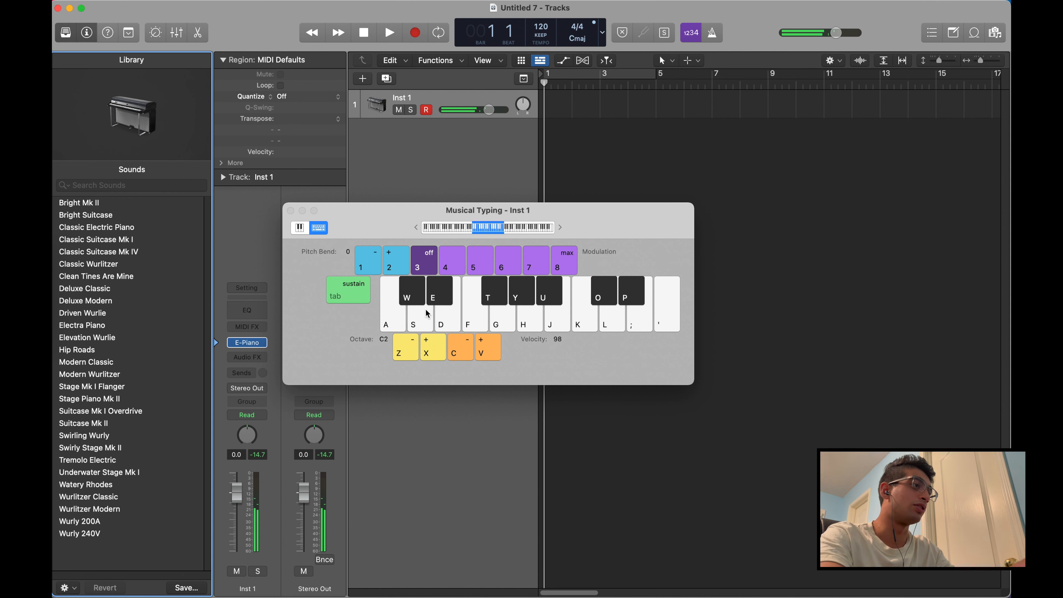
pyautogui.press('h')
pyautogui.click(526, 300)
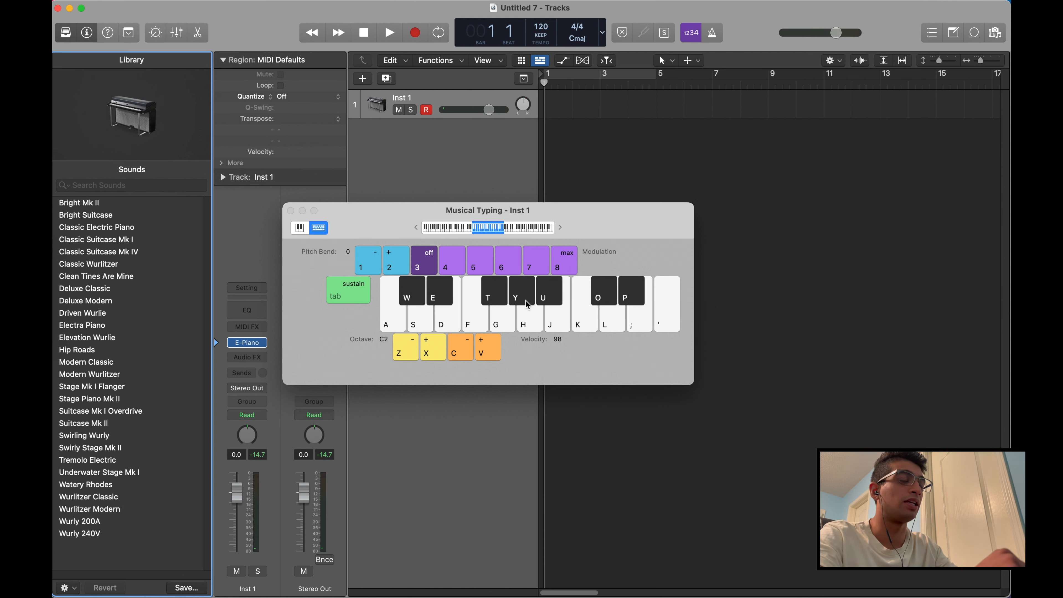
pyautogui.press('a')
pyautogui.press('a')
pyautogui.press('s')
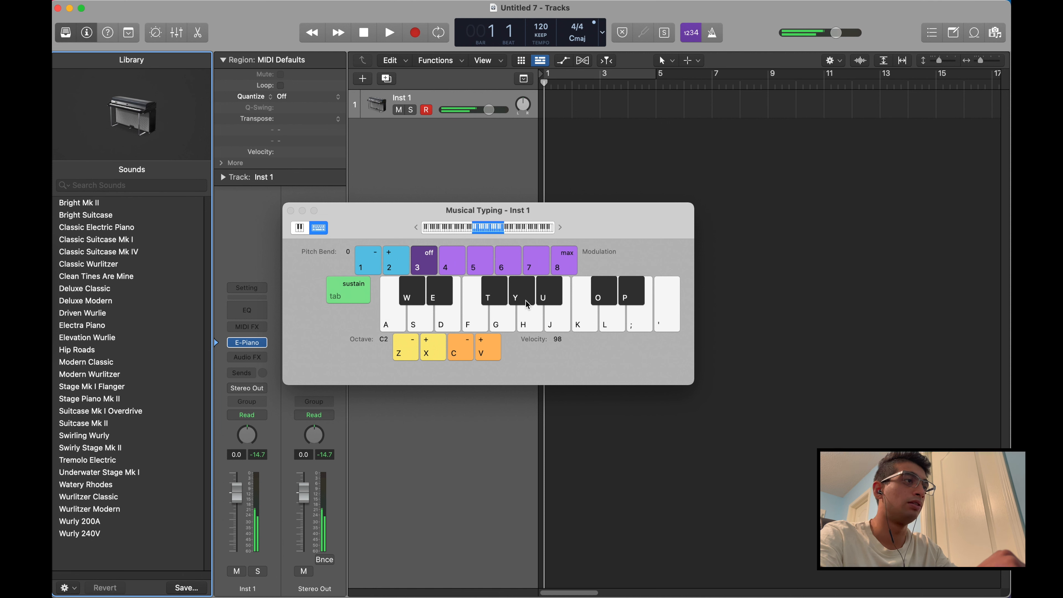
pyautogui.press('d')
pyautogui.press('a')
pyautogui.press('s')
pyautogui.press('h')
pyautogui.press('j')
pyautogui.press('k')
pyautogui.press('d')
pyautogui.press('f')
pyautogui.press('g')
pyautogui.press(';')
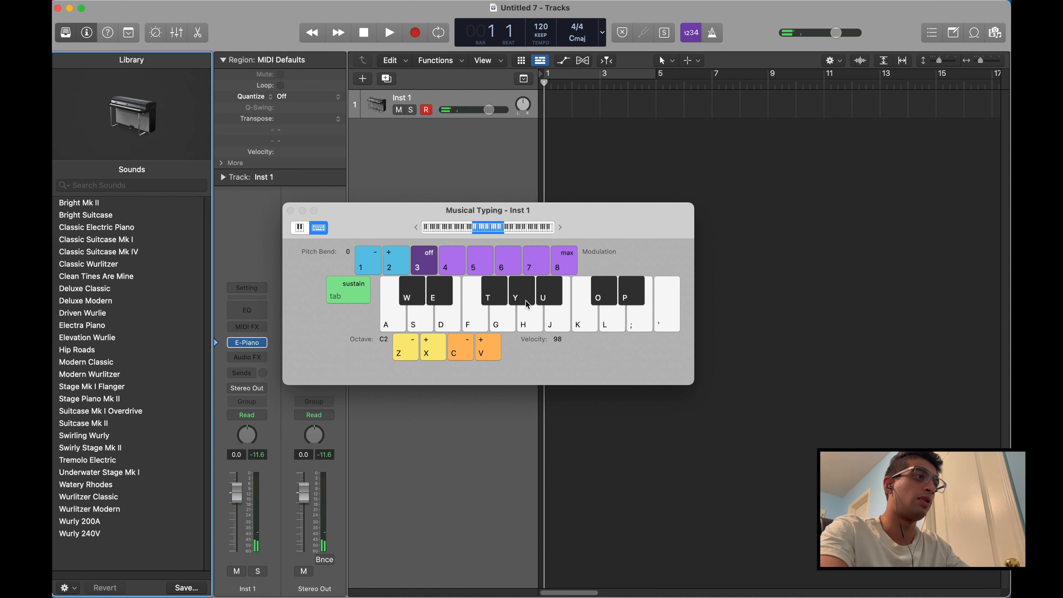
pyautogui.press('w')
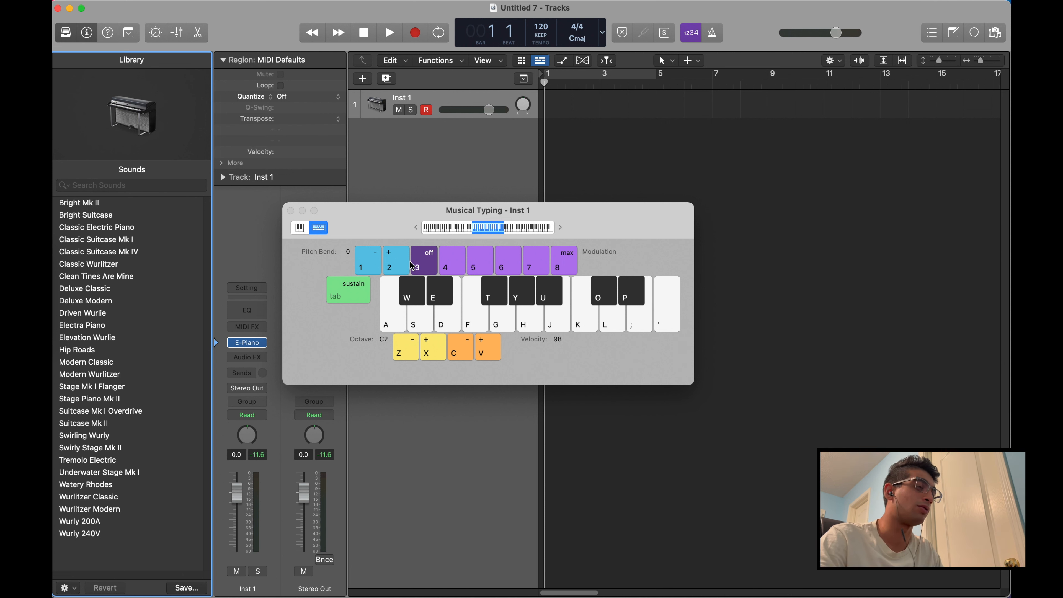
# Close the Musical Typing keyboard, then show and hide it once more
pyautogui.moveTo(372, 222); pyautogui.dragTo(371, 221)
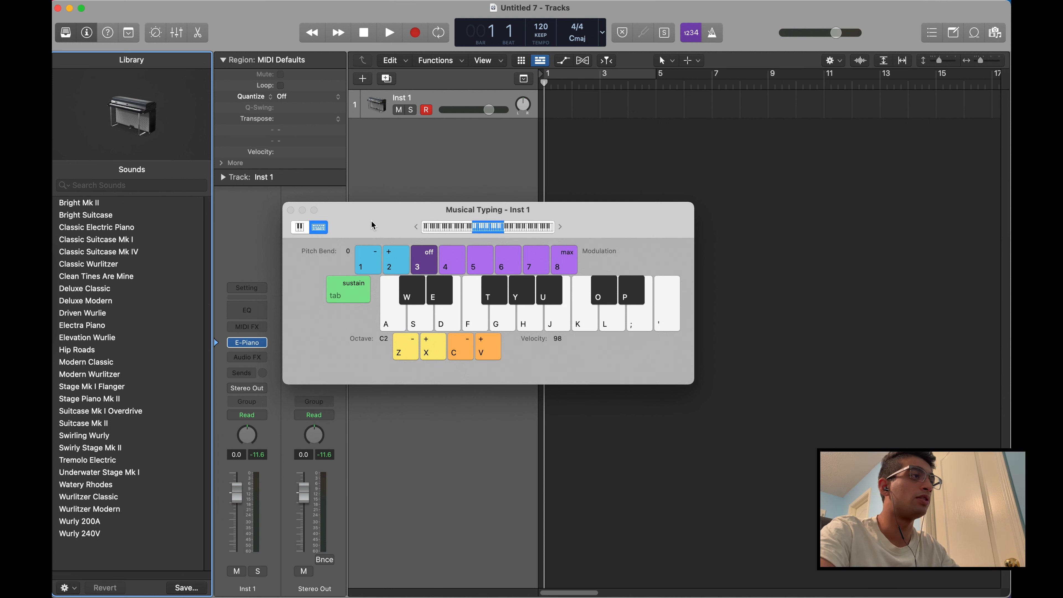
pyautogui.click(291, 210)
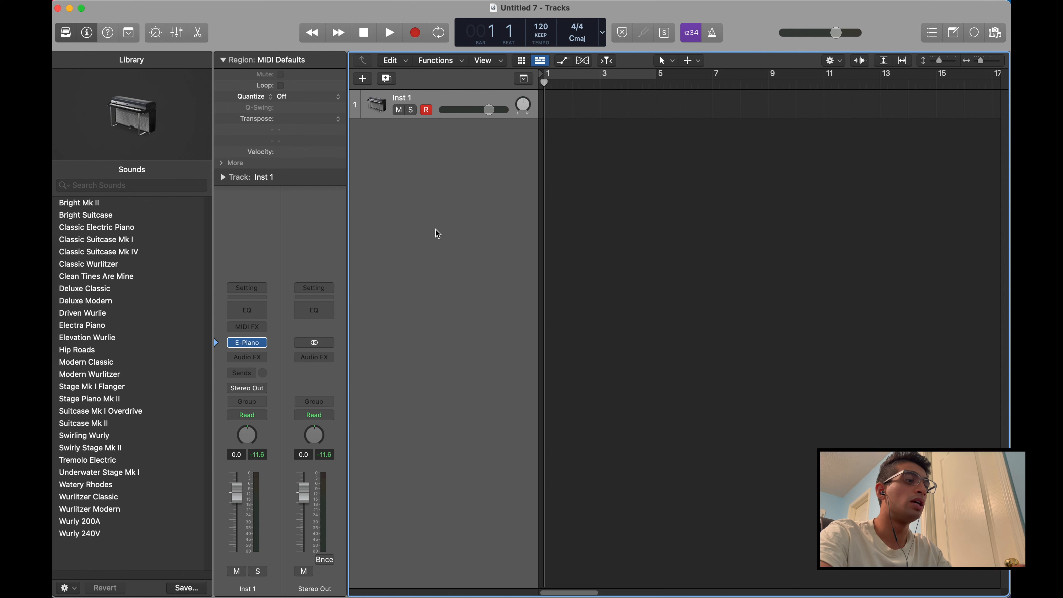
pyautogui.press('super+k')
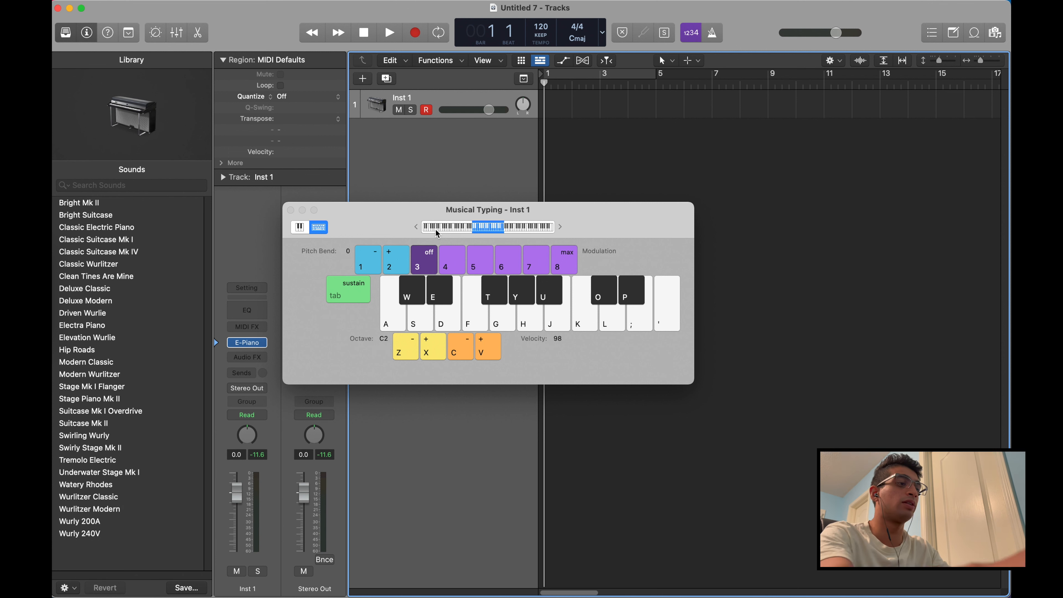
pyautogui.press('super+k')
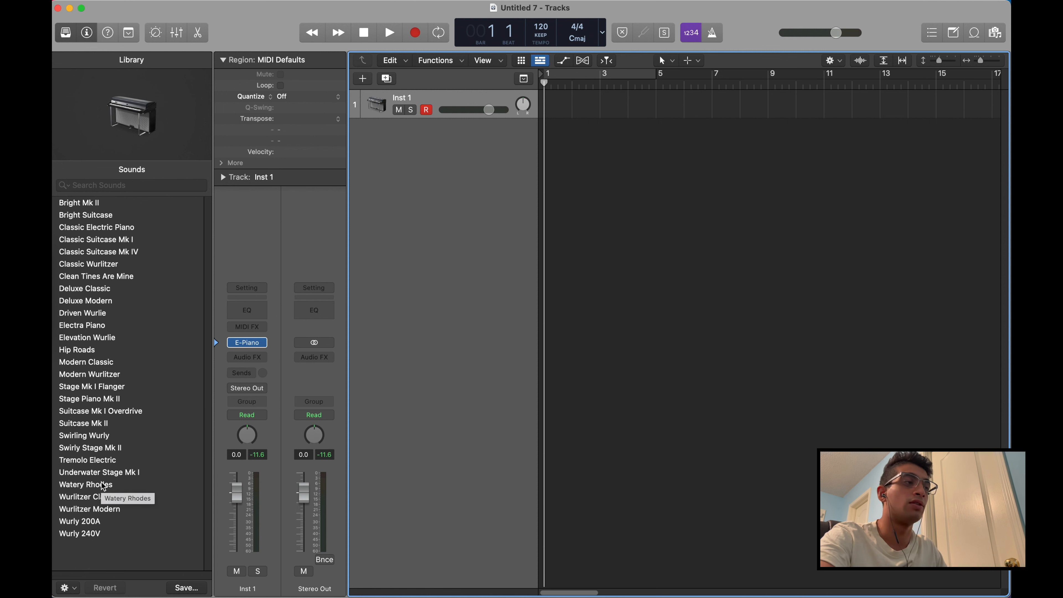
# Load the Classic Electric Piano sound on the track and audition it with the Musical Typing keyboard
pyautogui.moveTo(241, 342)
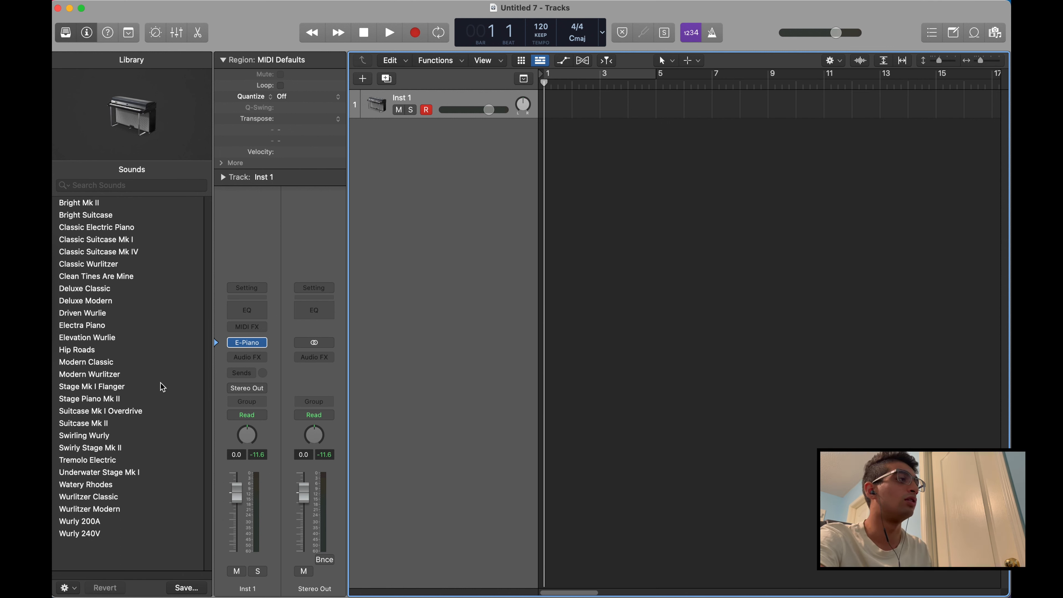
pyautogui.click(127, 231)
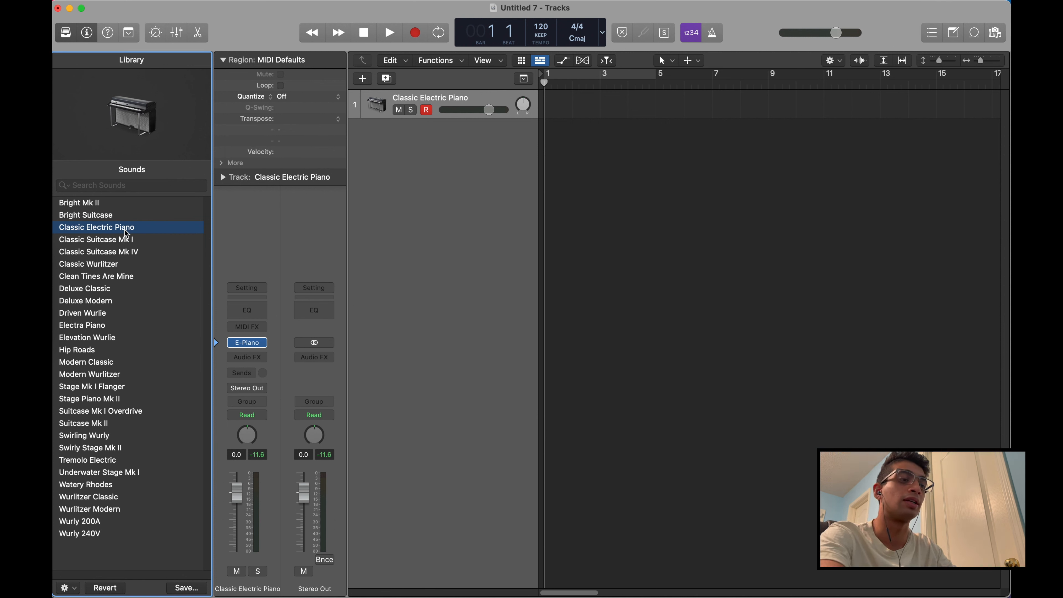
pyautogui.press('super+k')
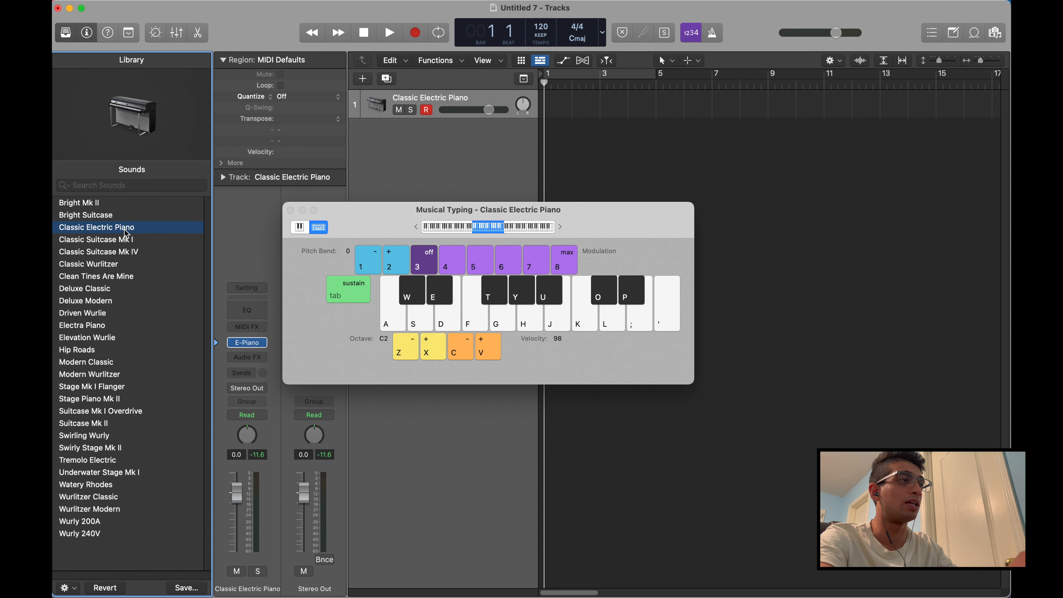
pyautogui.press('a')
pyautogui.press('d')
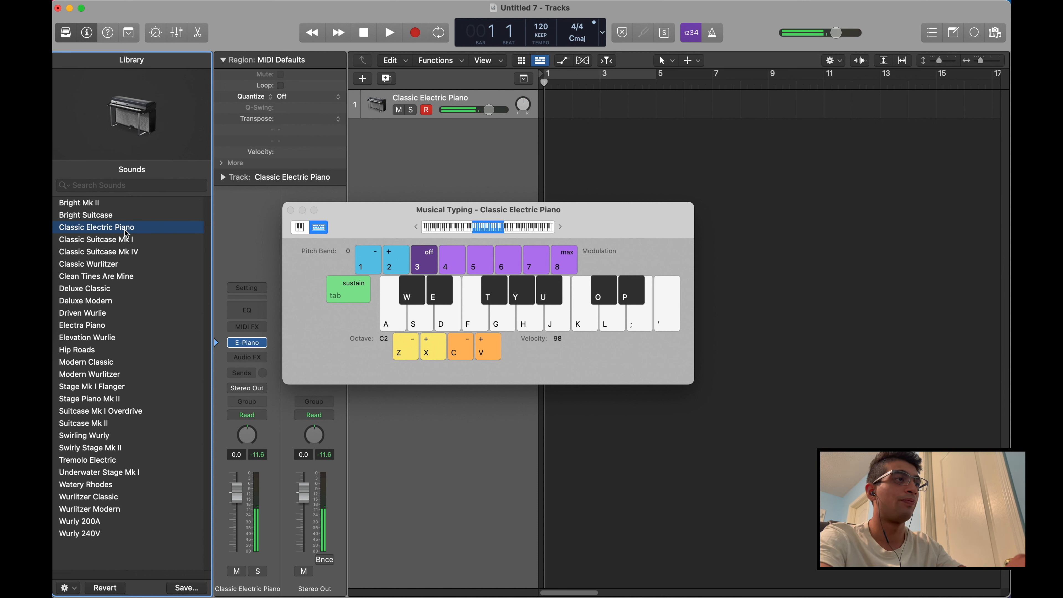
pyautogui.press('j')
pyautogui.press('k')
pyautogui.press('d')
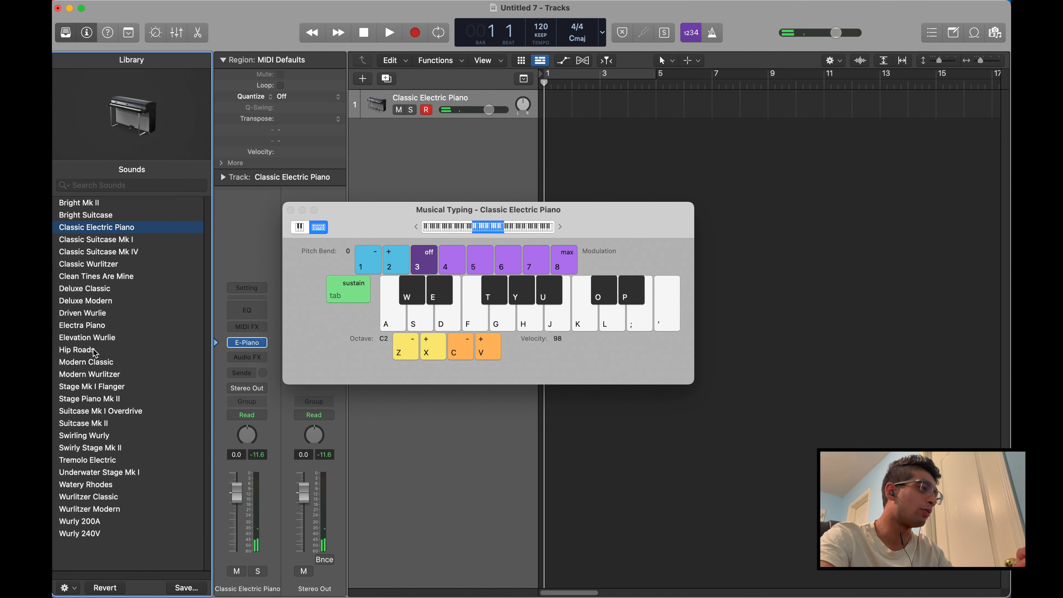
# Switch the track to the Hip Roads sound, play test notes and close the Musical Typing keyboard
pyautogui.click(83, 350)
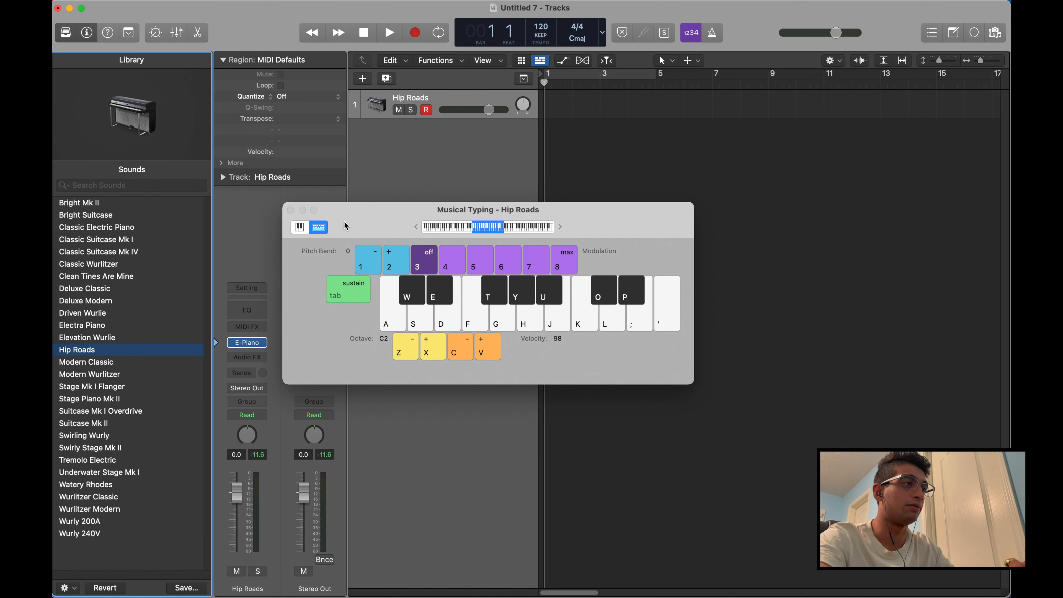
pyautogui.press('e')
pyautogui.press('t')
pyautogui.press('u')
pyautogui.press('a')
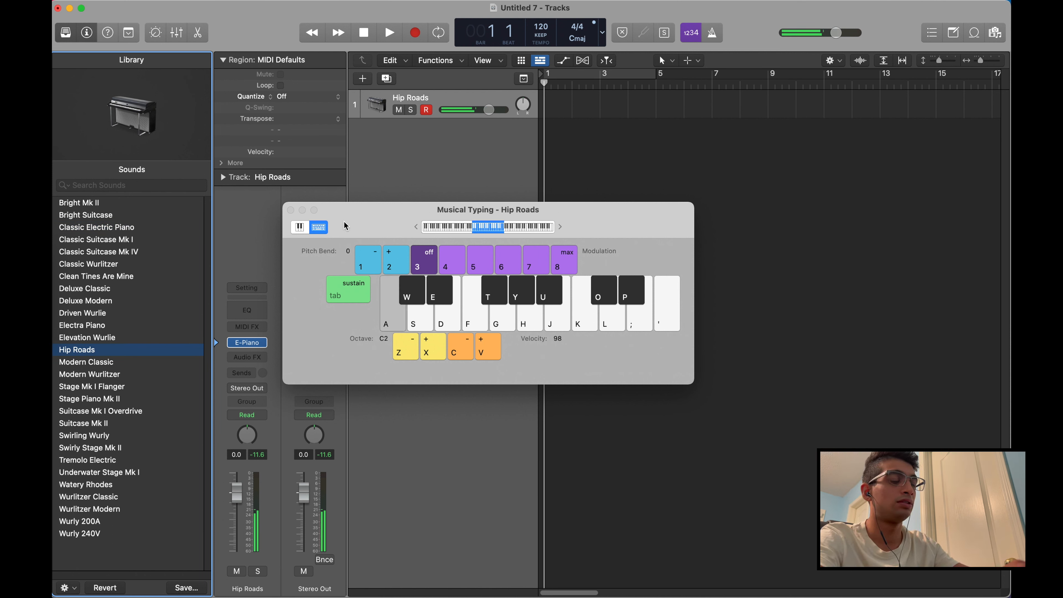
pyautogui.press('l')
pyautogui.press('d')
pyautogui.press('f')
pyautogui.press('f')
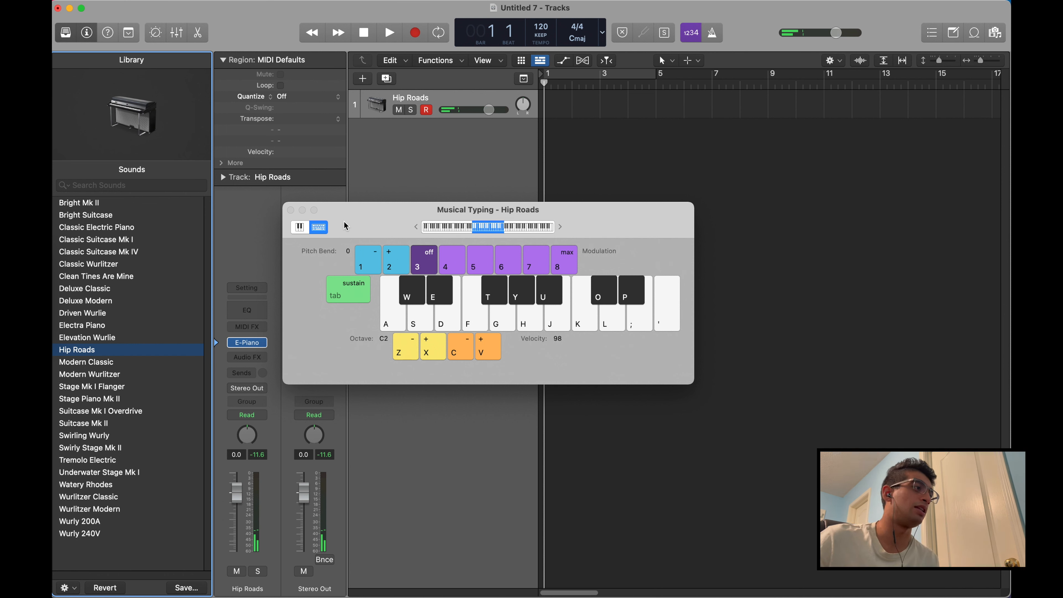
pyautogui.click(290, 210)
# Look through the electric piano sounds available in the Library
pyautogui.scroll(-1, 162, 287)
pyautogui.scroll(1, 162, 287)
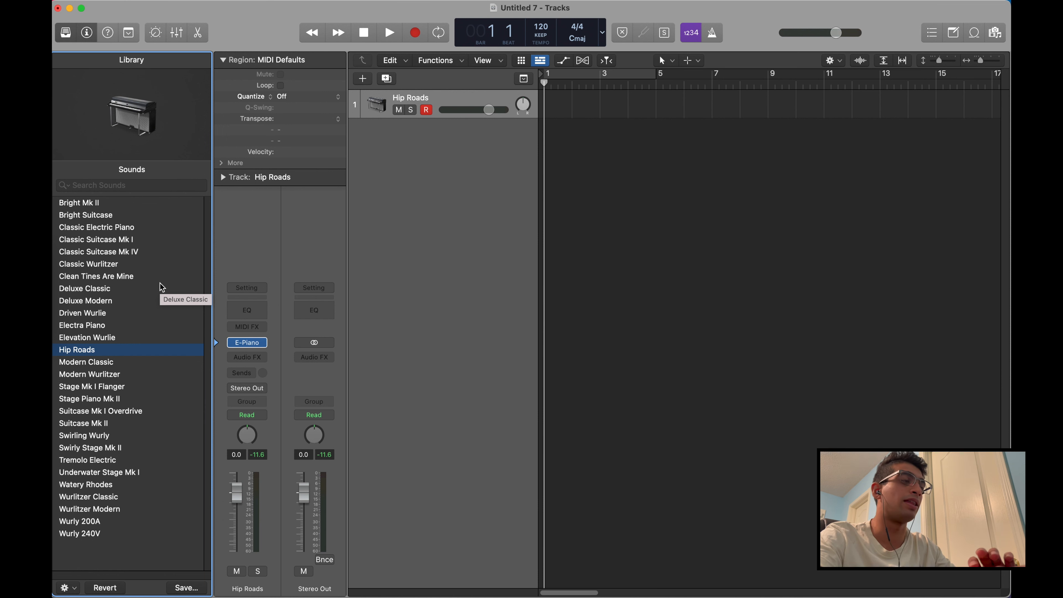
pyautogui.click(130, 387)
pyautogui.click(119, 337)
pyautogui.click(134, 240)
pyautogui.click(127, 351)
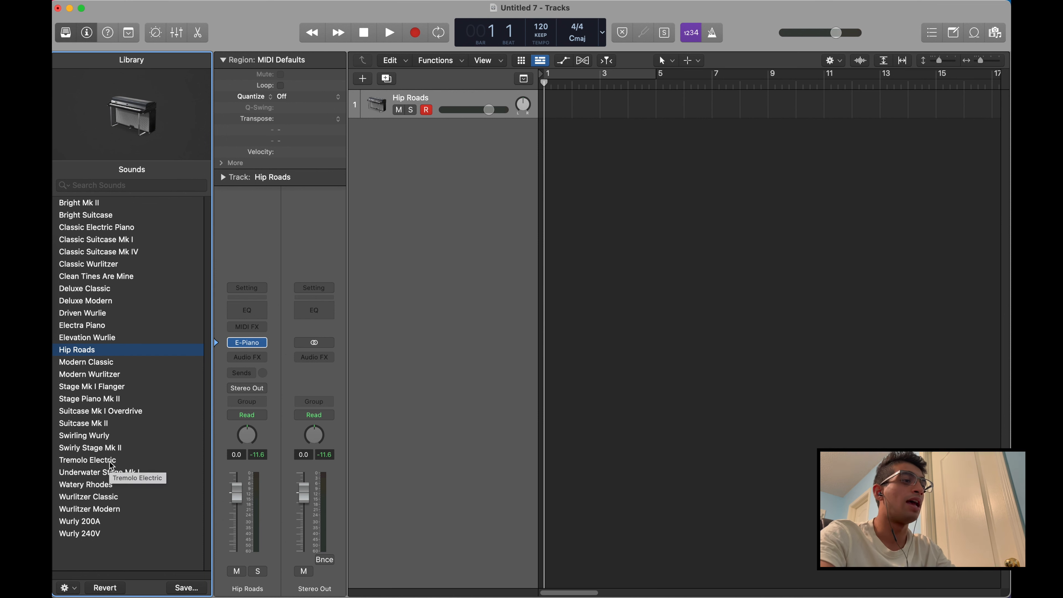
# Load the Suitcase Mk II sound on the track and try it out with the Musical Typing keyboard
pyautogui.press('super+k')
pyautogui.click(112, 423)
pyautogui.press('a')
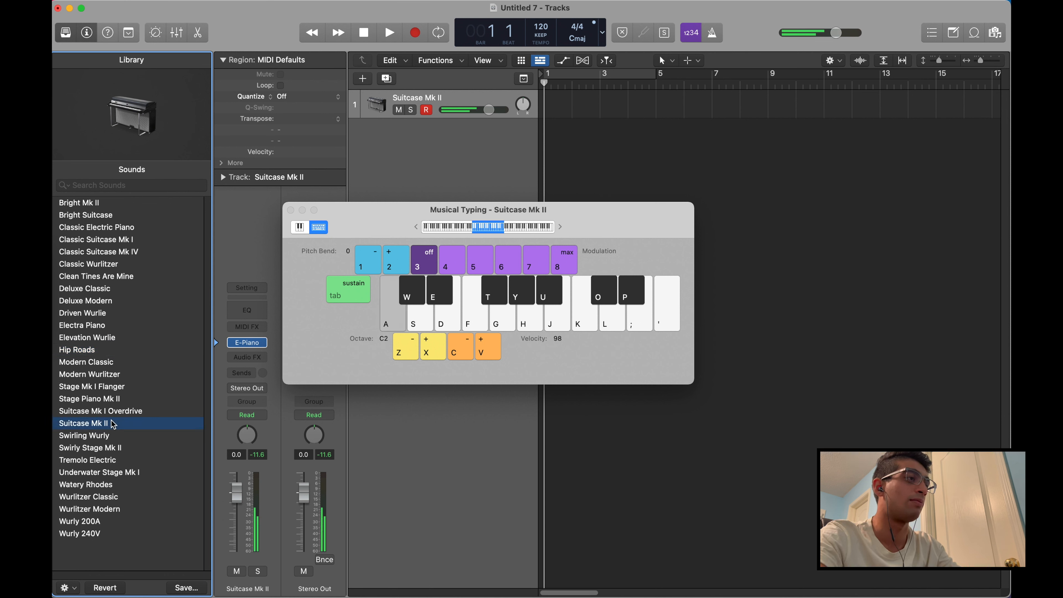
pyautogui.press('d')
pyautogui.press('g')
pyautogui.press('a')
pyautogui.press('super+q')
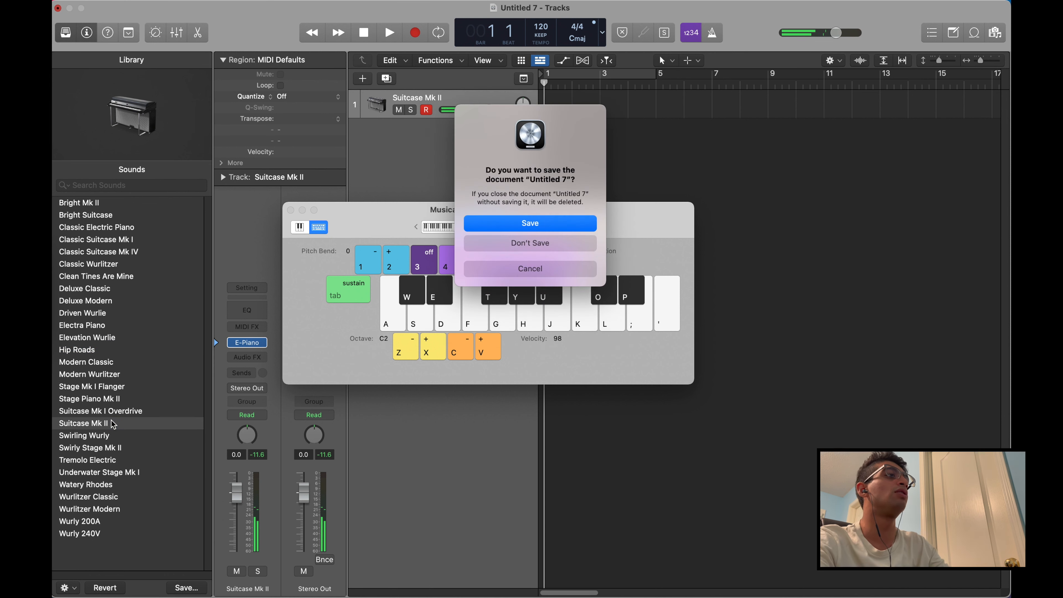
pyautogui.click(528, 270)
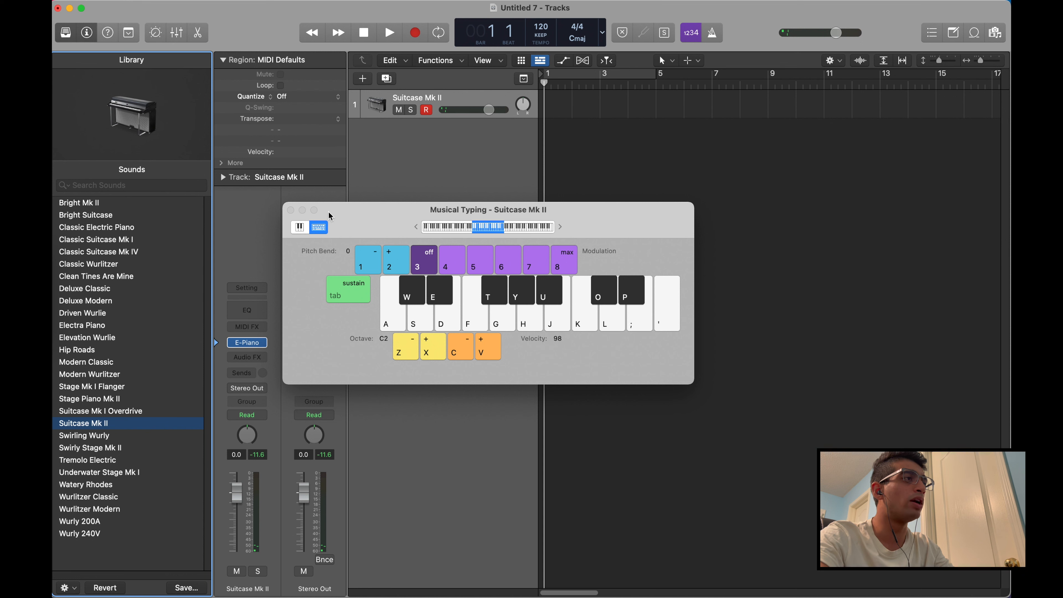
pyautogui.click(290, 210)
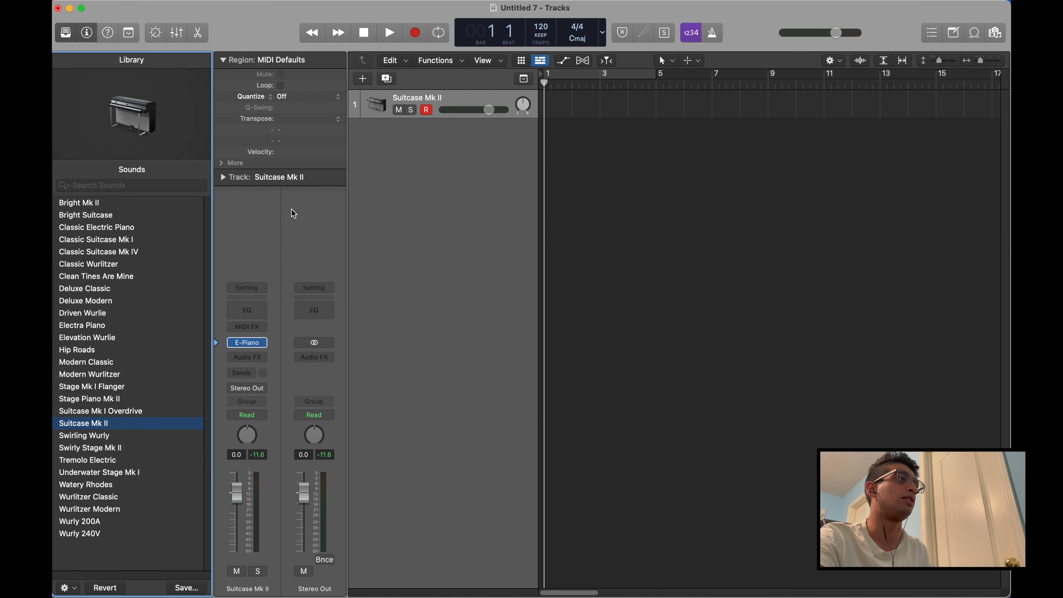
# Hide the Library and toggle the Inspector off and on, leaving it shown
pyautogui.click(64, 32)
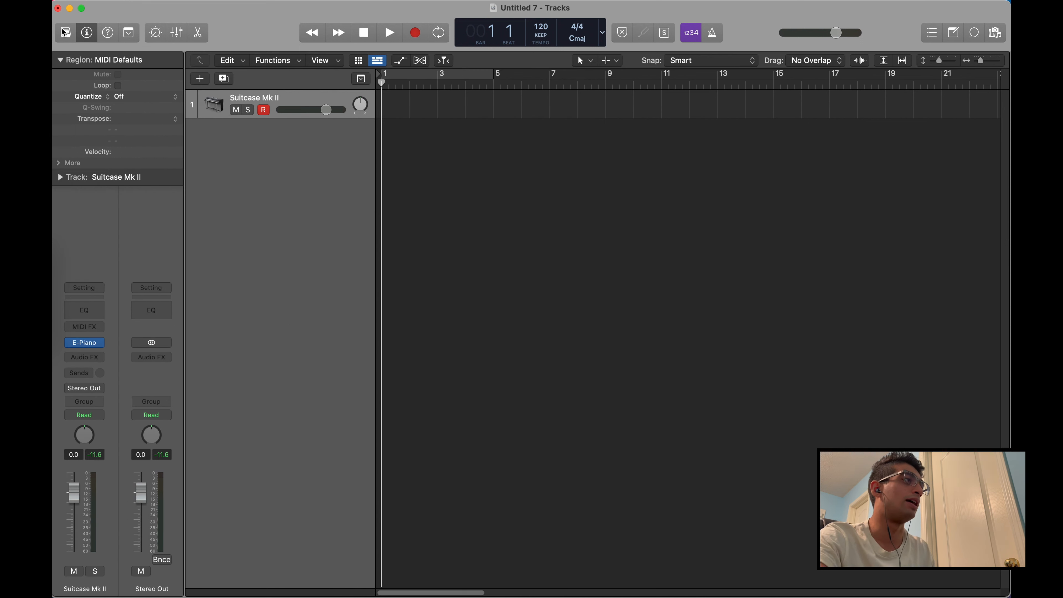
pyautogui.click(64, 33)
pyautogui.click(64, 32)
pyautogui.click(65, 32)
pyautogui.click(64, 32)
pyautogui.click(88, 36)
pyautogui.click(88, 33)
pyautogui.click(88, 33)
pyautogui.click(88, 34)
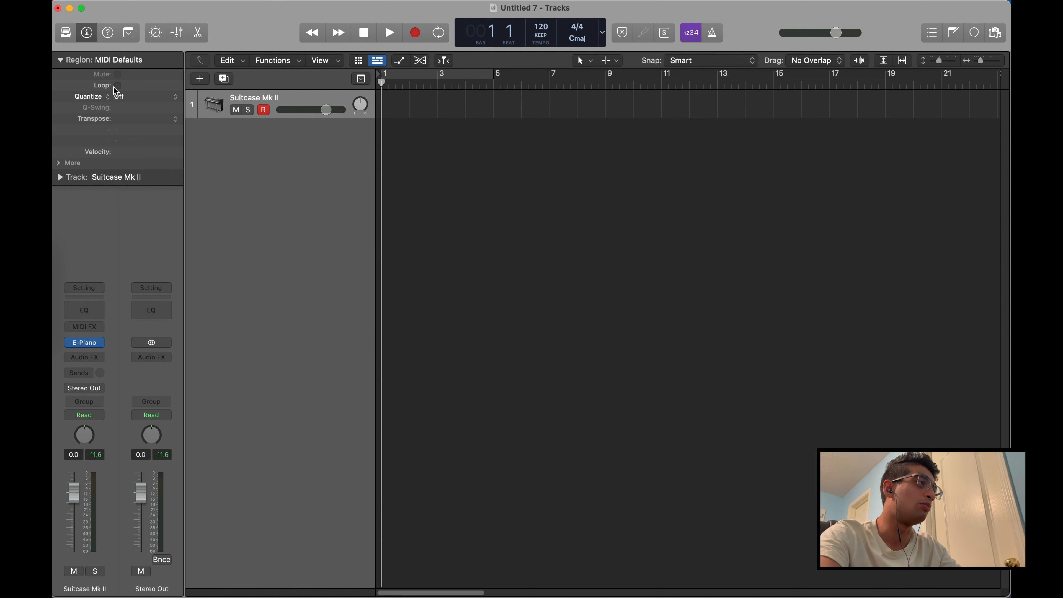
# Collapse the Region settings in the Inspector and expand the Track settings of the Suitcase Mk II track
pyautogui.click(68, 164)
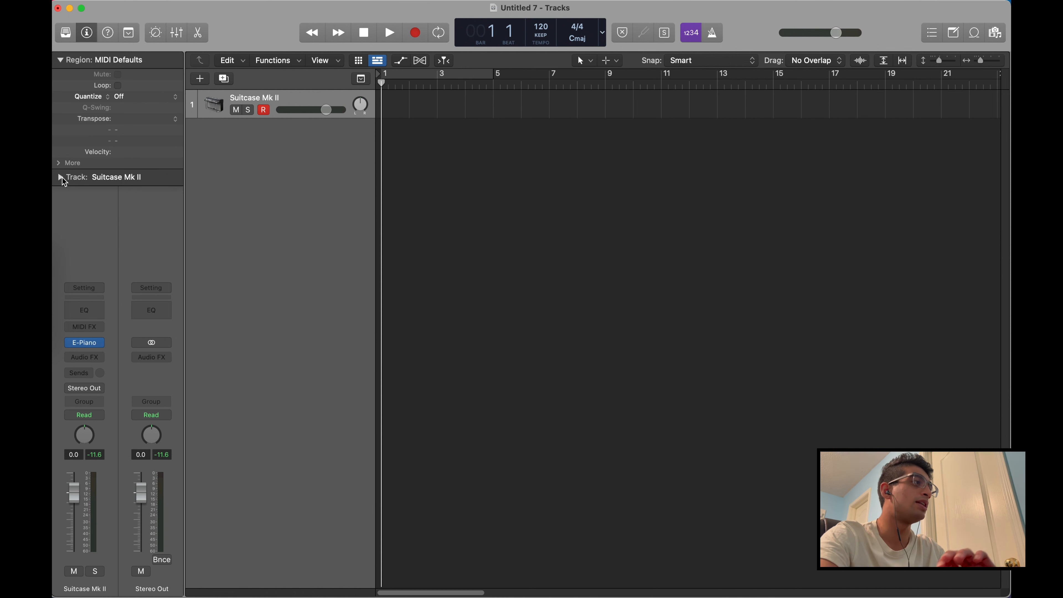
pyautogui.click(62, 62)
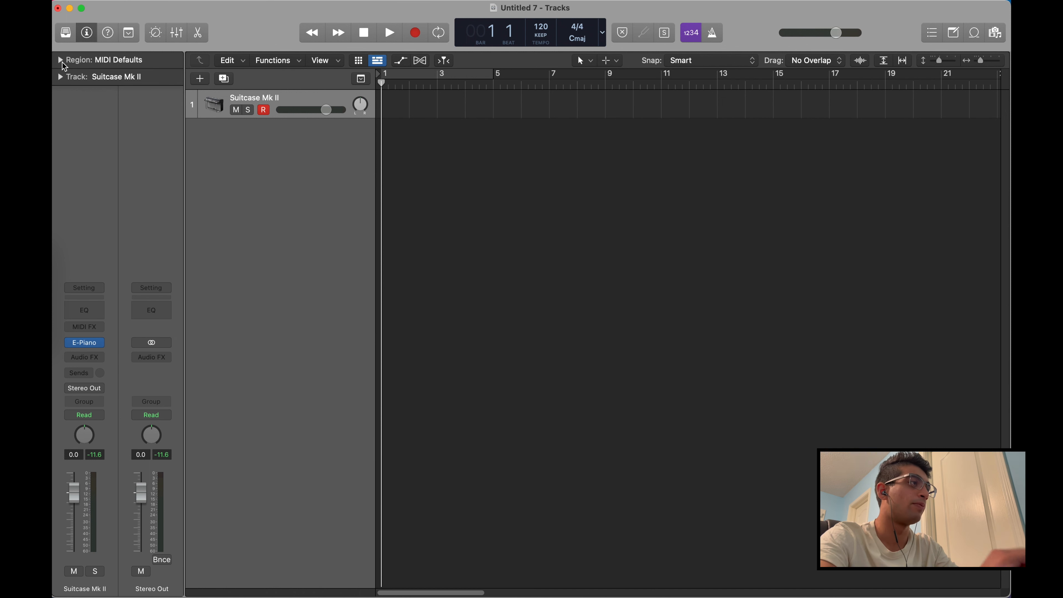
pyautogui.click(61, 77)
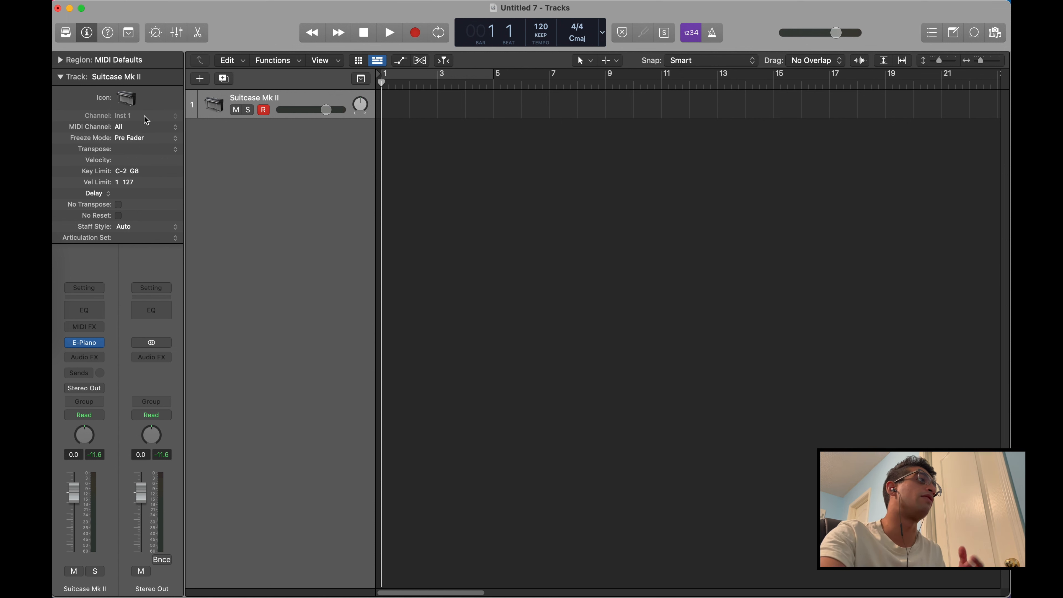
pyautogui.click(60, 78)
pyautogui.click(60, 77)
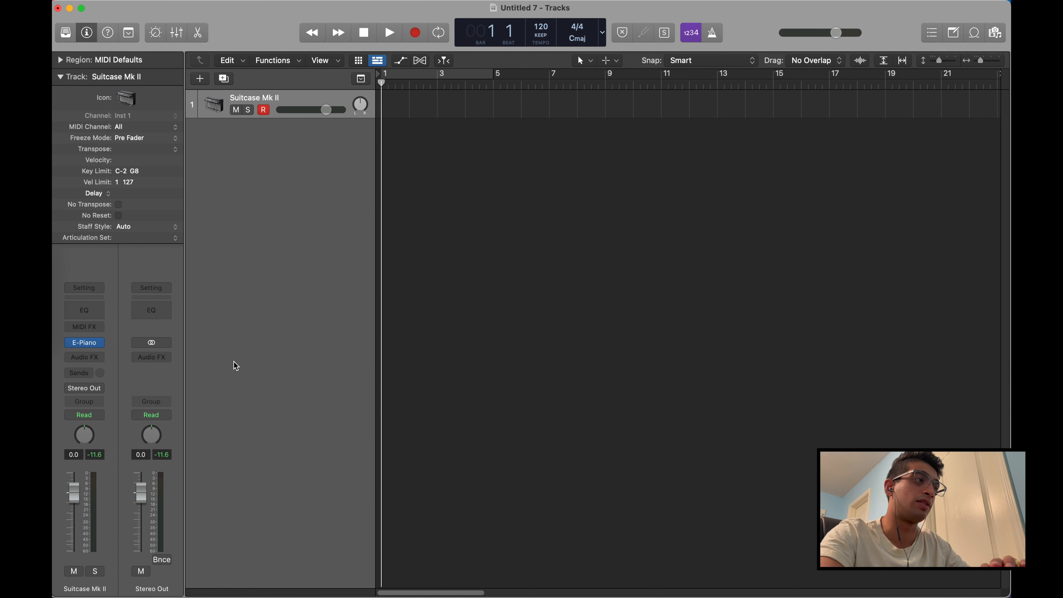
# Add a Channel EQ to the Suitcase Mk II track and move its window up to clear space below it
pyautogui.click(97, 313)
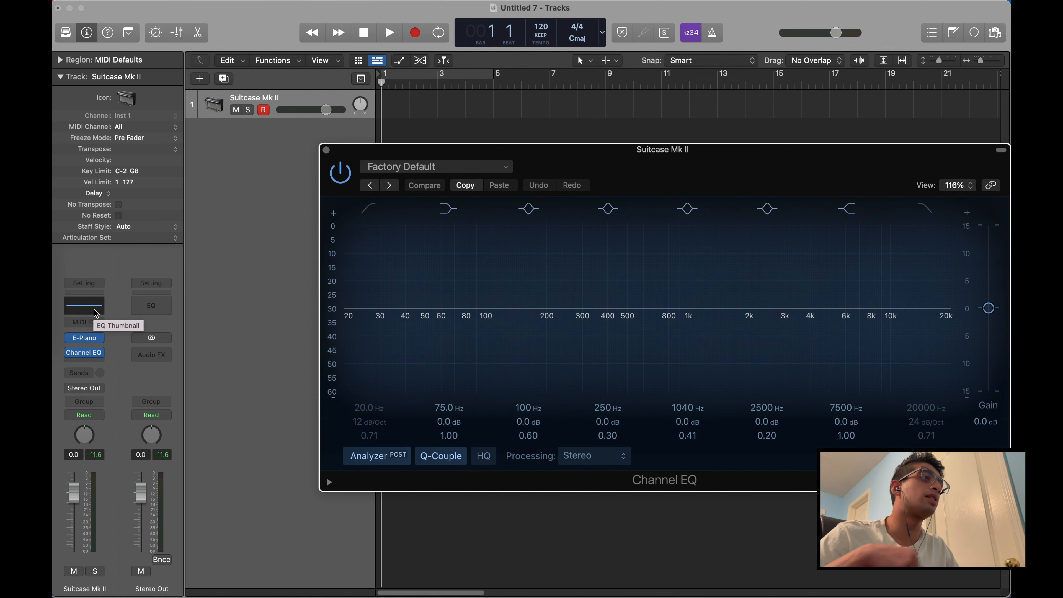
pyautogui.moveTo(637, 160); pyautogui.dragTo(518, 163)
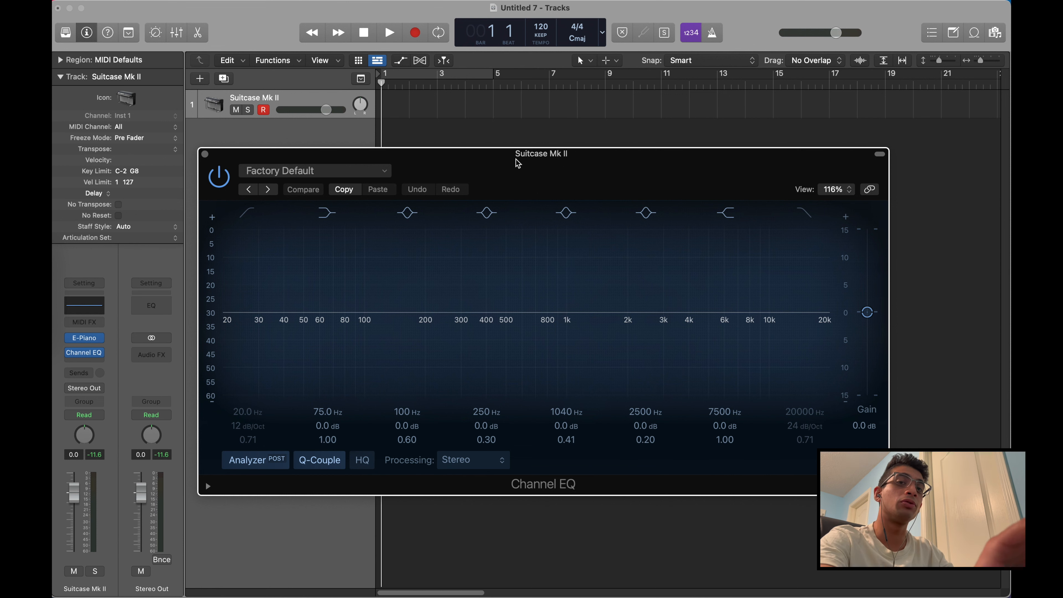
pyautogui.moveTo(551, 171); pyautogui.dragTo(428, 37)
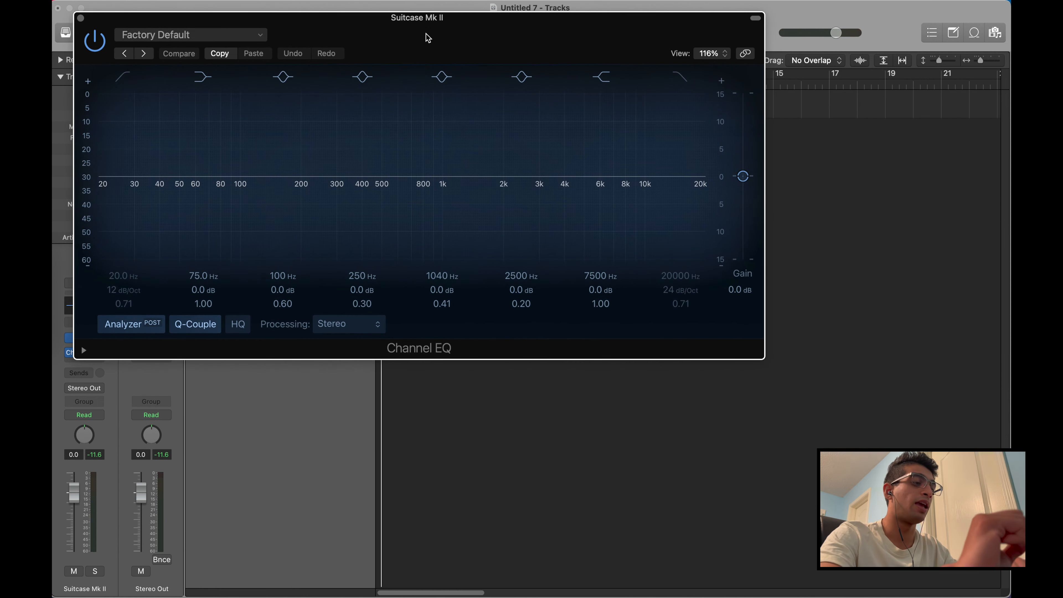
# Bring up the Musical Typing keyboard below the Channel EQ and play a low C repeatedly to watch its frequencies in the analyzer
pyautogui.press('super+k')
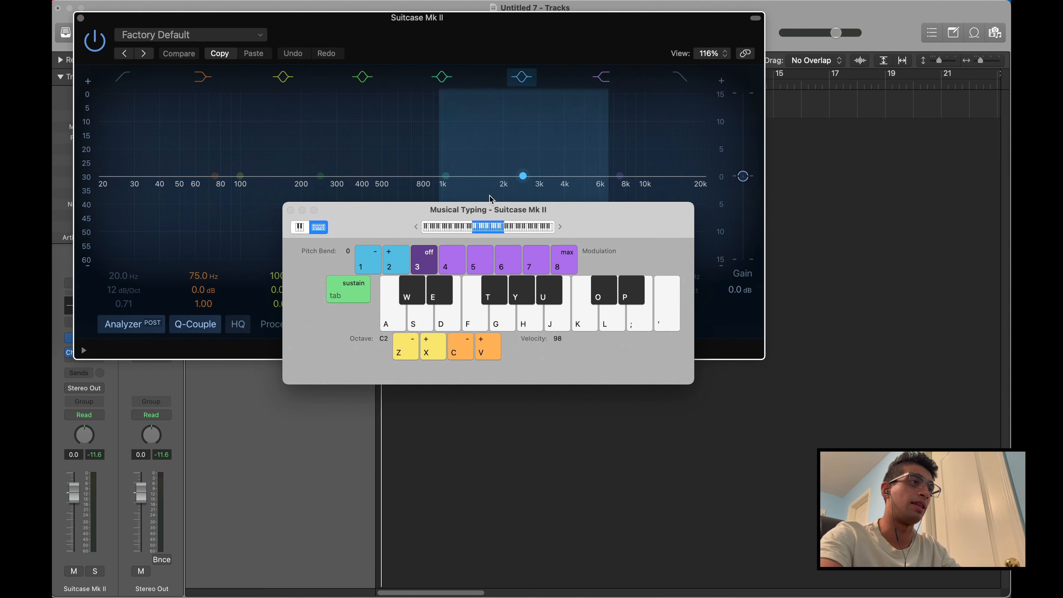
pyautogui.moveTo(604, 221); pyautogui.dragTo(611, 395)
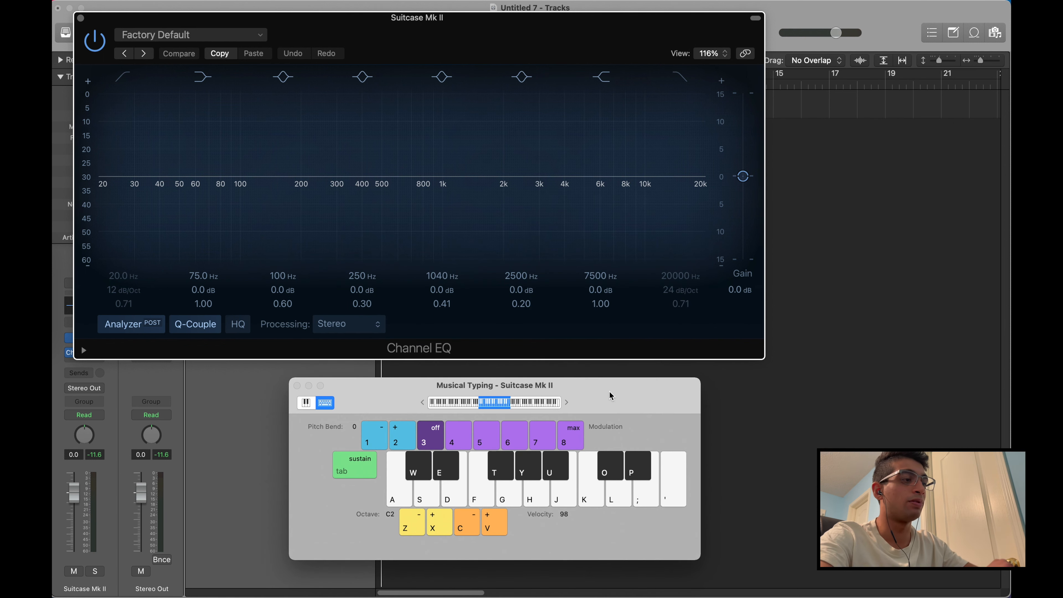
pyautogui.press('a')
pyautogui.press('a')
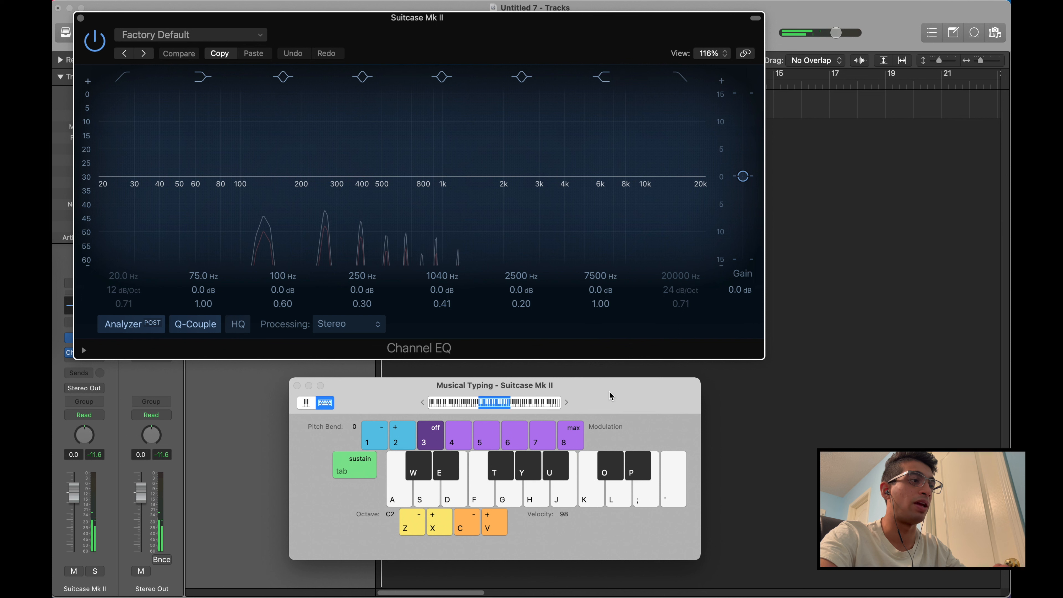
pyautogui.press('a')
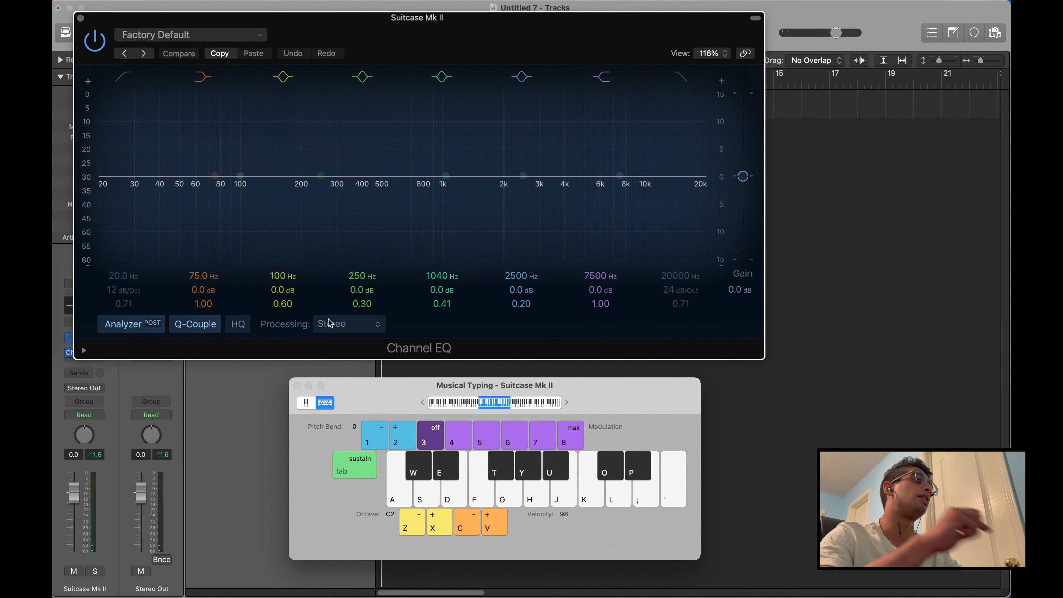
pyautogui.press('a')
pyautogui.press('a')
pyautogui.press('a')
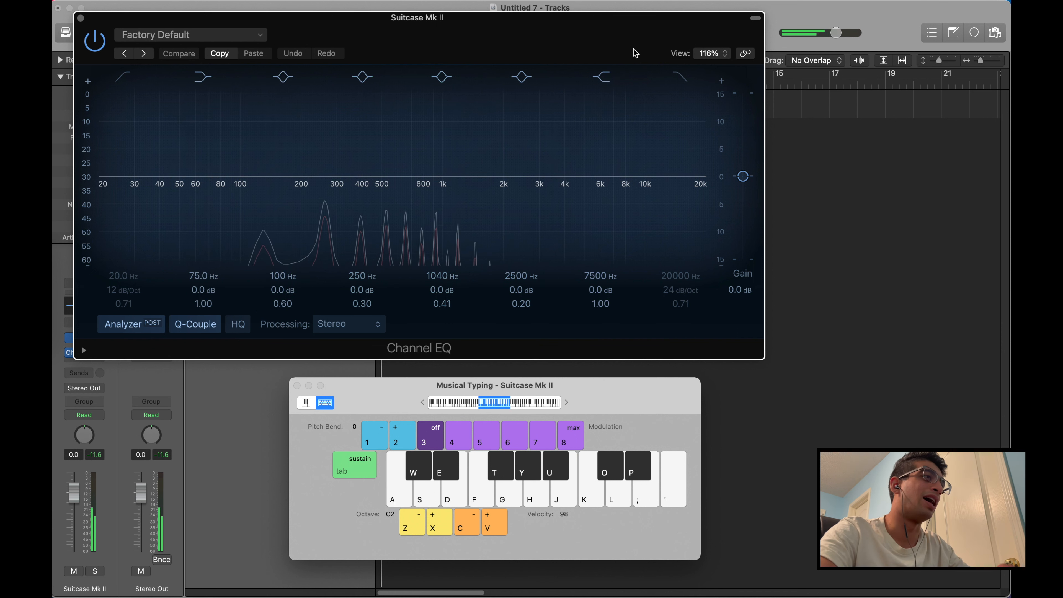
# Try the Channel EQ's high-cut filter at about 442 Hz while playing notes, return it to 20000 Hz, and close both floating windows
pyautogui.click(685, 79)
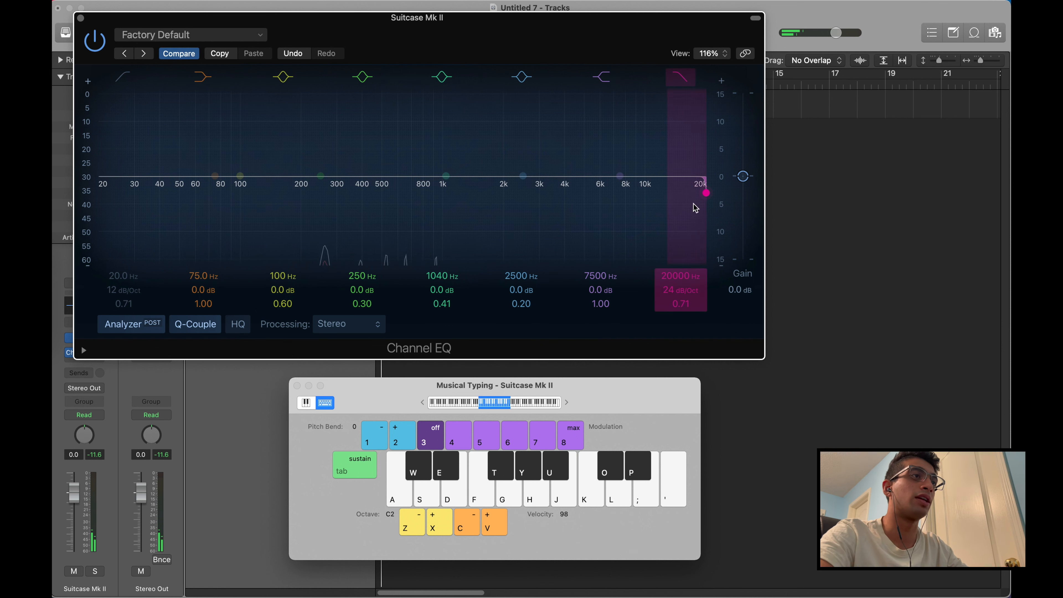
pyautogui.moveTo(705, 196); pyautogui.dragTo(371, 199)
pyautogui.press('a')
pyautogui.press('a')
pyautogui.press('a')
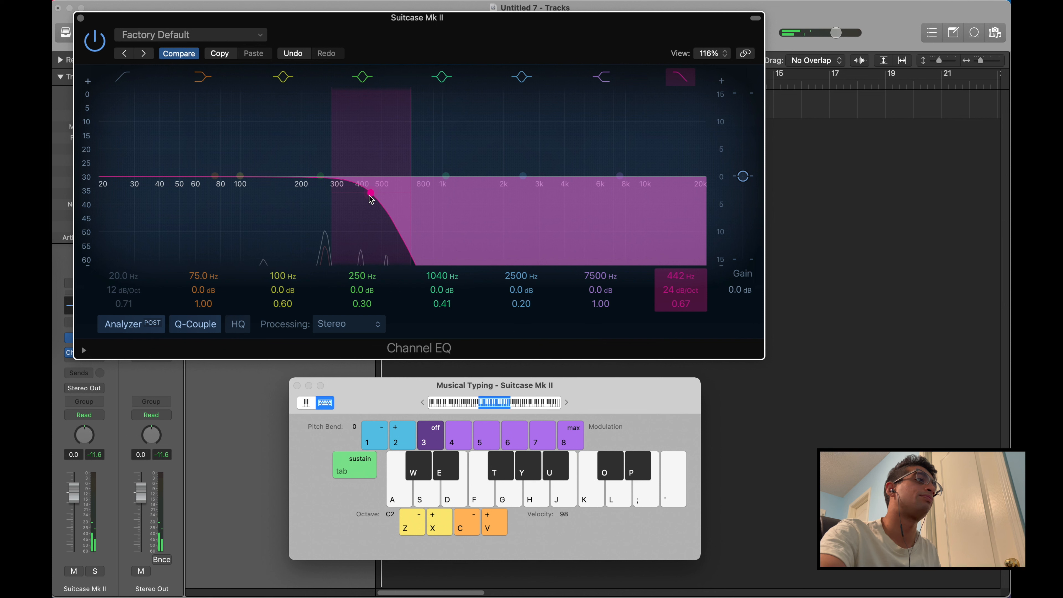
pyautogui.moveTo(371, 200); pyautogui.dragTo(807, 225)
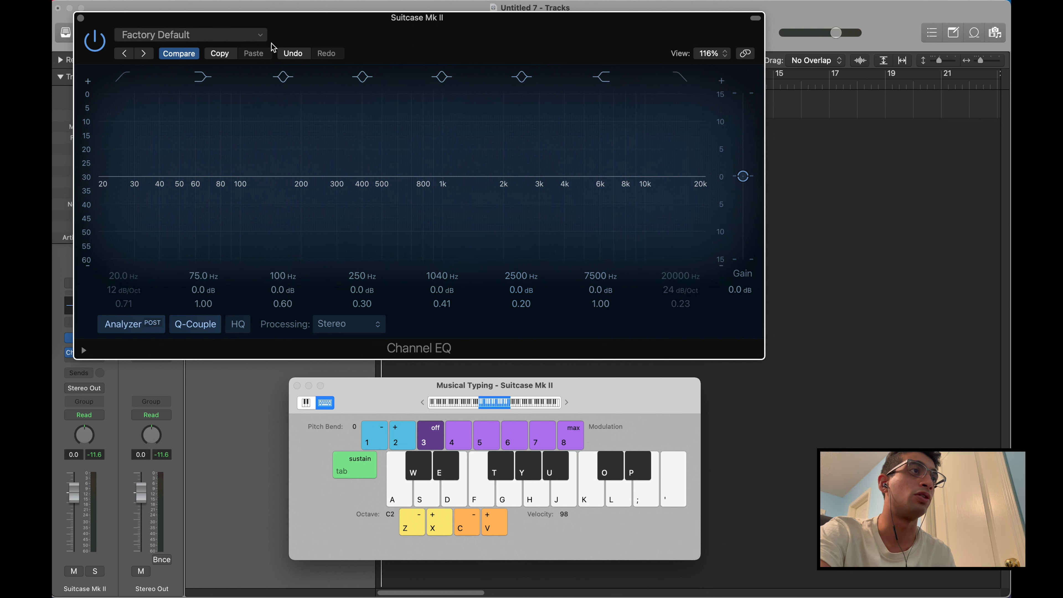
pyautogui.click(81, 19)
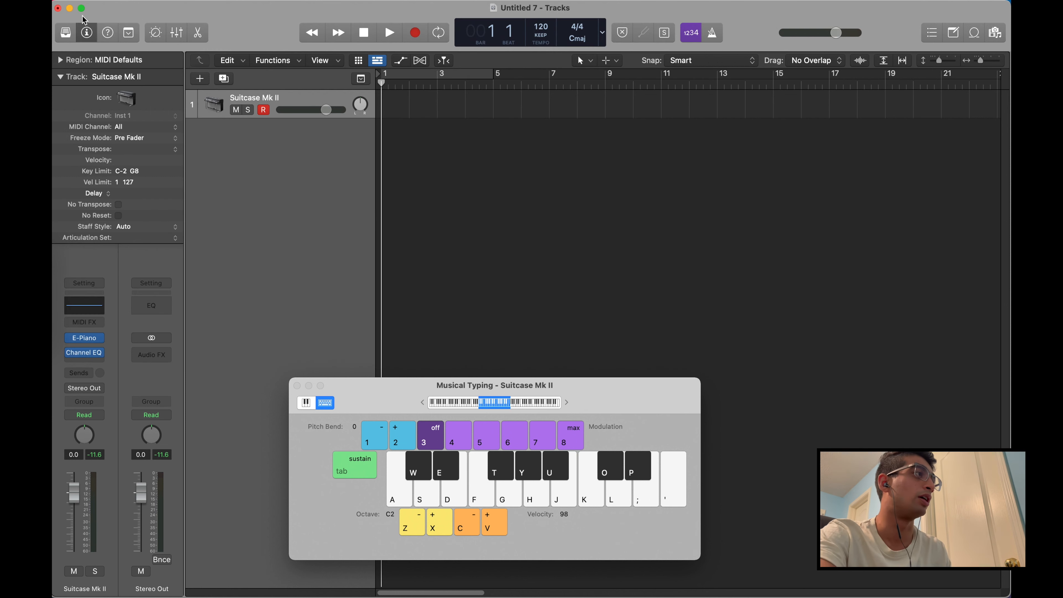
pyautogui.click(297, 386)
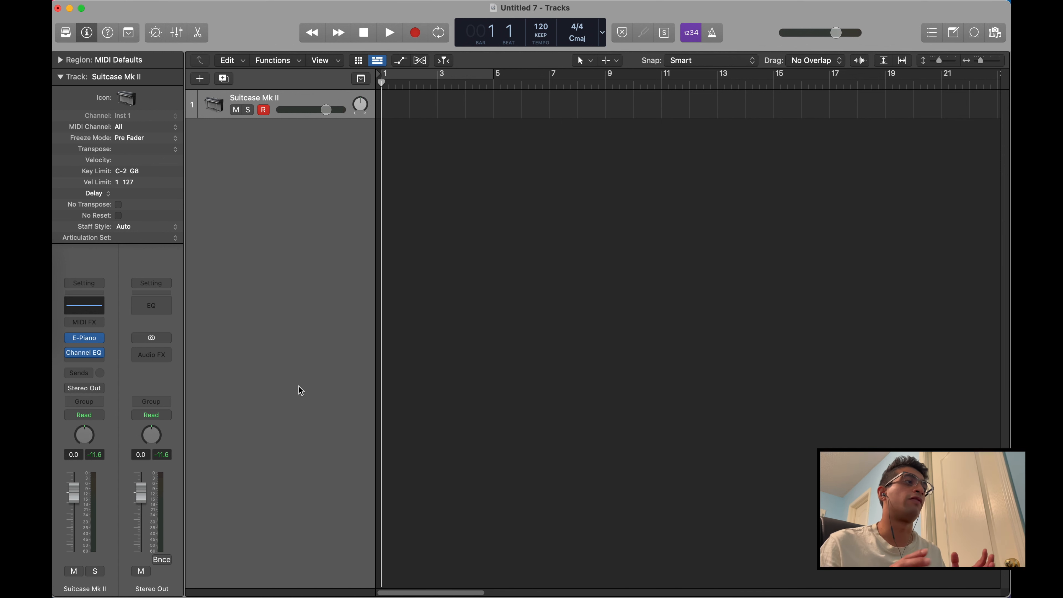
# Reopen the Channel EQ, set a low cut at about 195 Hz, lower the 2500 Hz band, and close the plug-in window
pyautogui.click(86, 351)
pyautogui.click(126, 86)
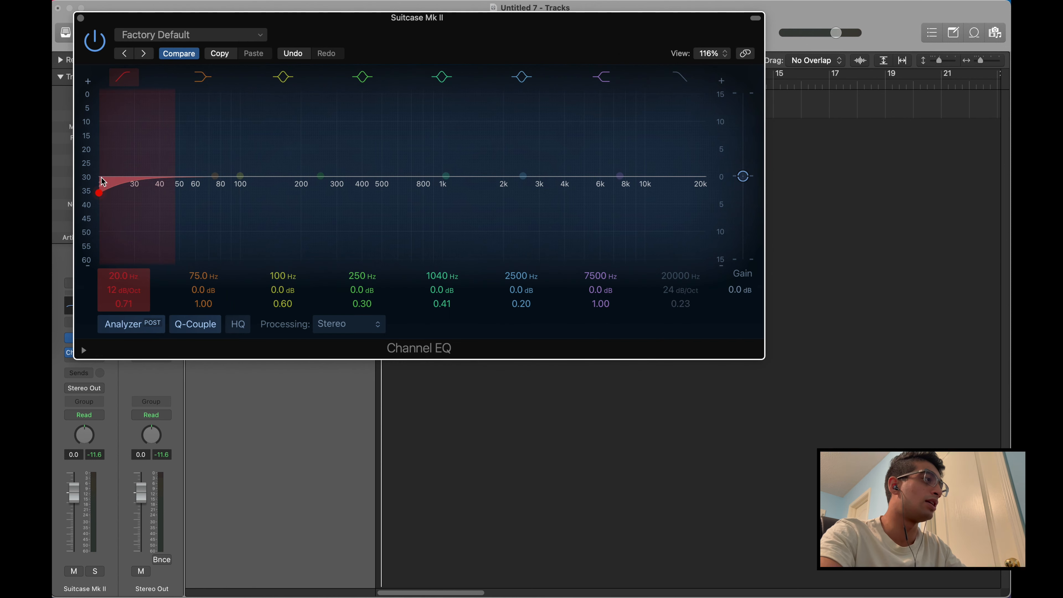
pyautogui.moveTo(99, 192); pyautogui.dragTo(298, 193)
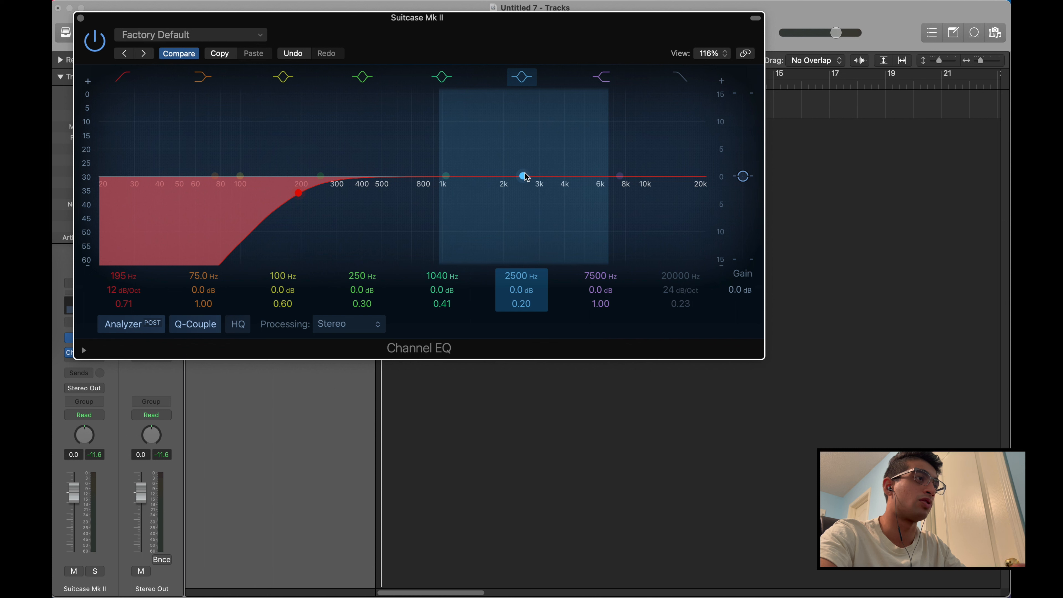
pyautogui.moveTo(522, 176); pyautogui.dragTo(524, 206)
pyautogui.press('super+w')
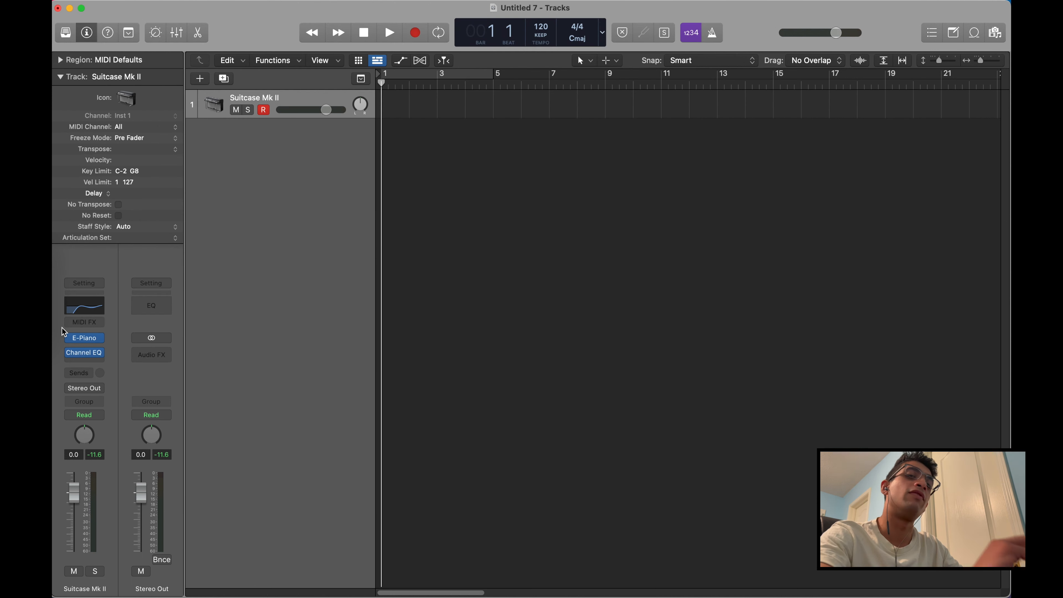
# Bypass the Channel EQ on the Suitcase Mk II track and play some notes with Musical Typing to hear the unprocessed sound
pyautogui.click(72, 351)
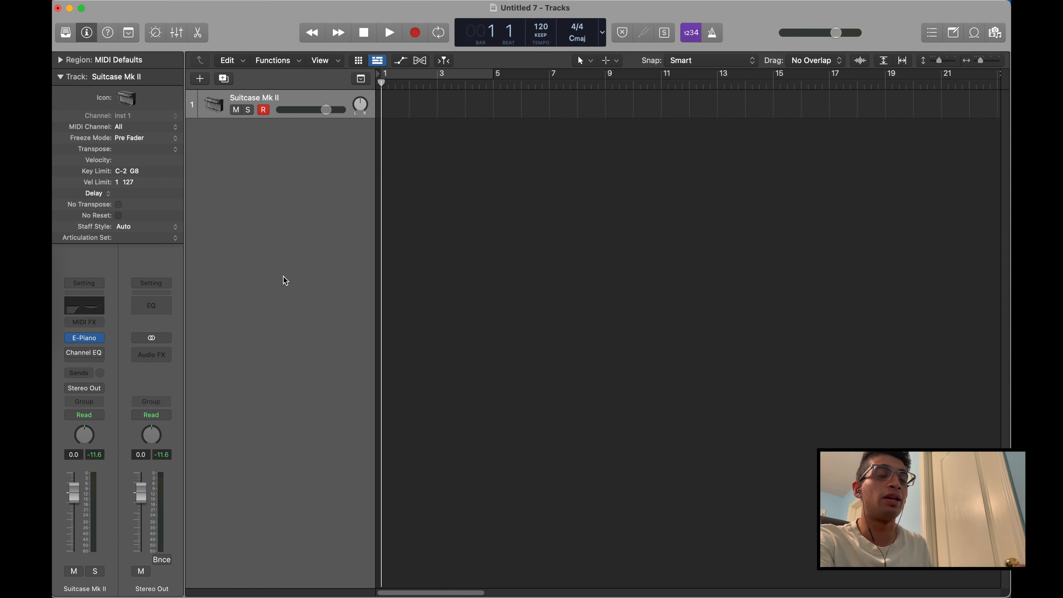
pyautogui.press('super+k')
pyautogui.press('a')
pyautogui.press('d')
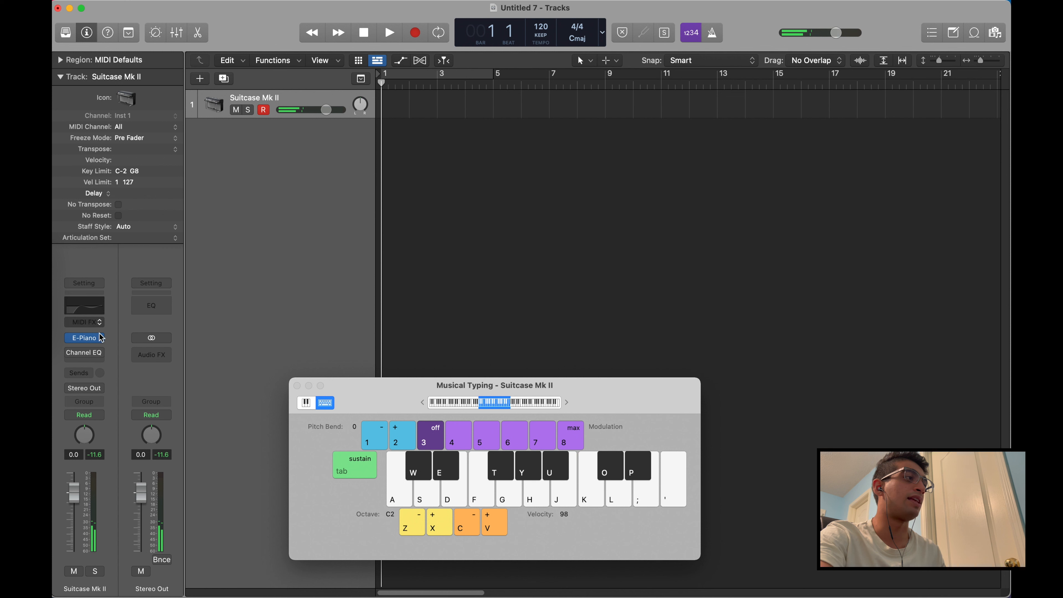
pyautogui.press('a')
pyautogui.press('h')
pyautogui.press('j')
pyautogui.press('a')
pyautogui.press('h')
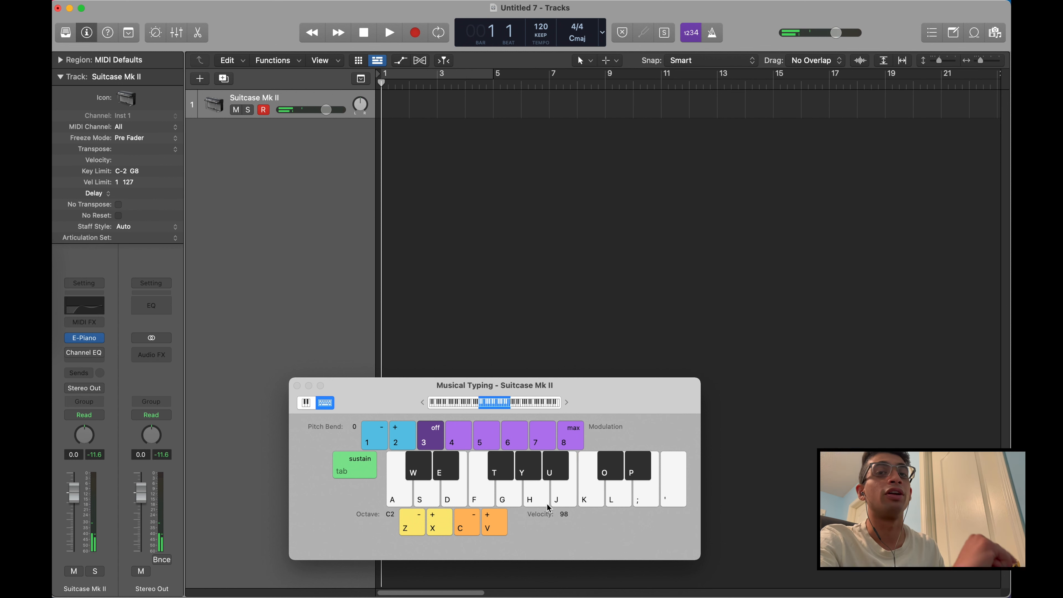
# Add the Arpeggiator MIDI effect to the Suitcase Mk II track and position its window so all its controls are visible
pyautogui.click(90, 323)
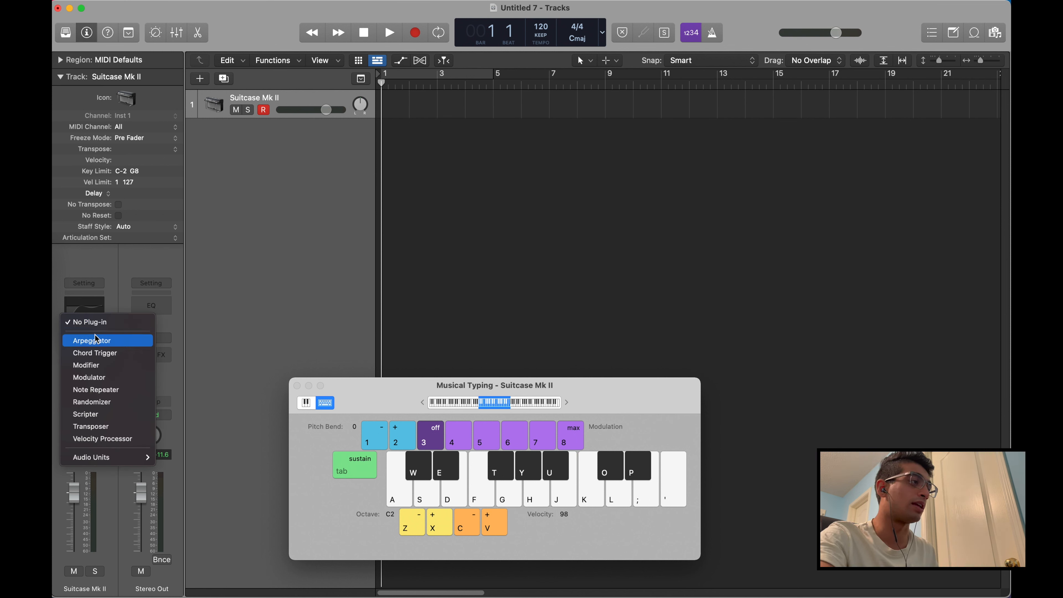
pyautogui.moveTo(78, 462)
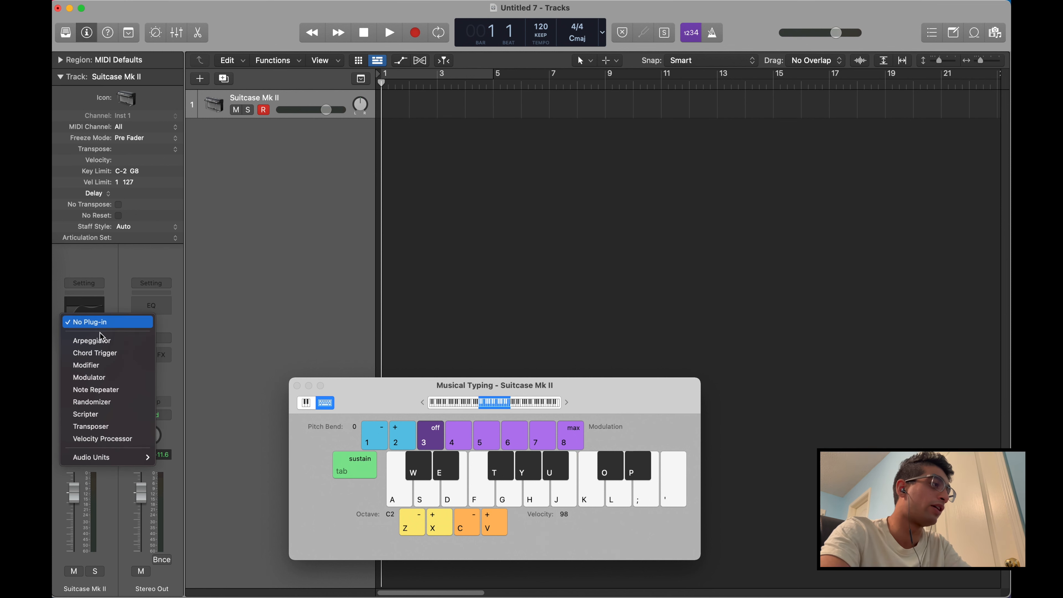
pyautogui.click(99, 347)
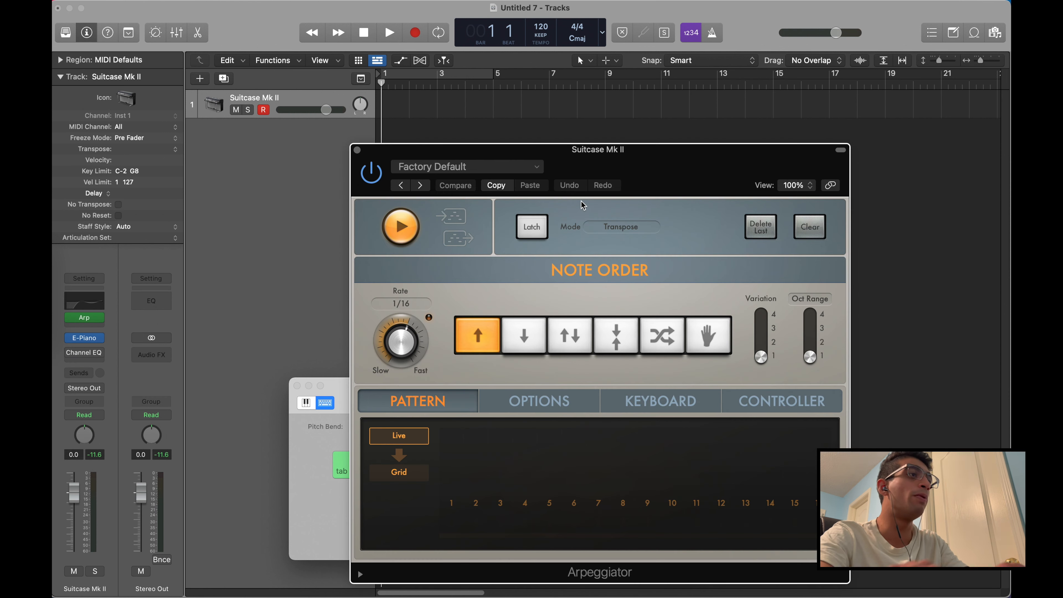
pyautogui.moveTo(661, 153); pyautogui.dragTo(480, 86)
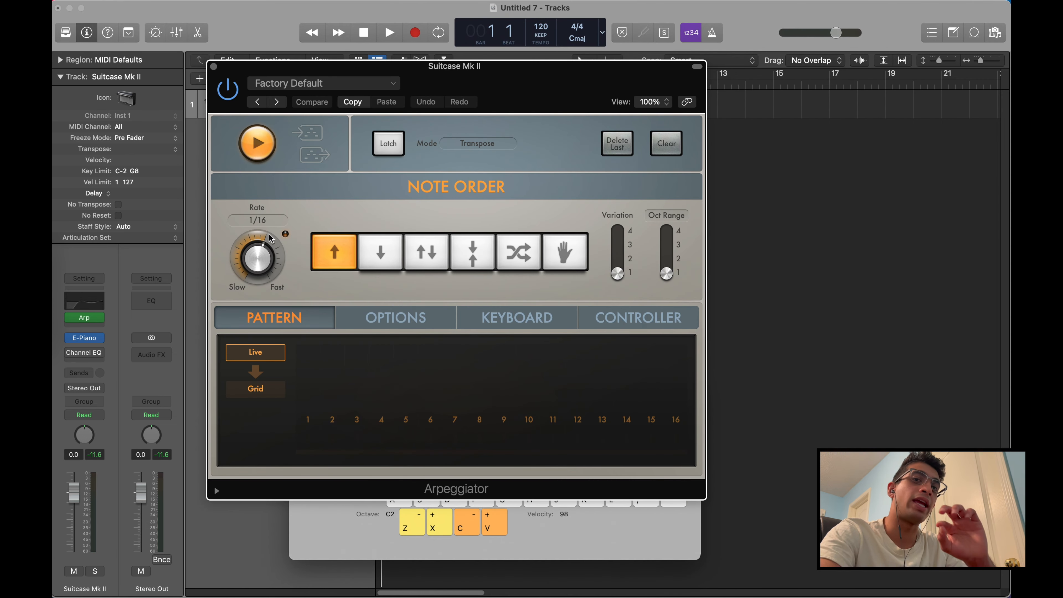
pyautogui.moveTo(522, 76); pyautogui.dragTo(436, 189)
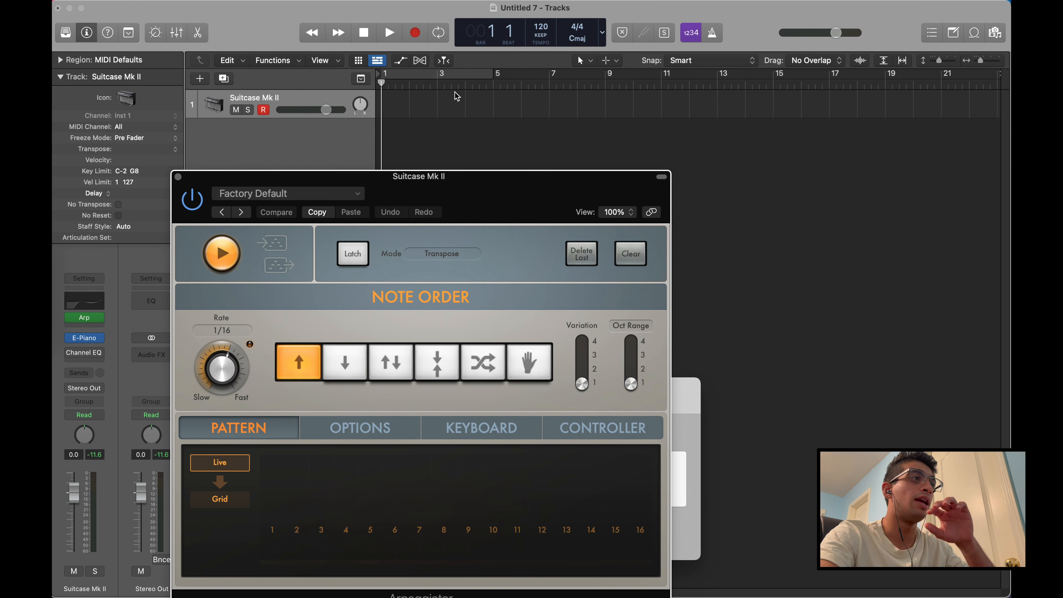
pyautogui.moveTo(483, 210); pyautogui.dragTo(498, 114)
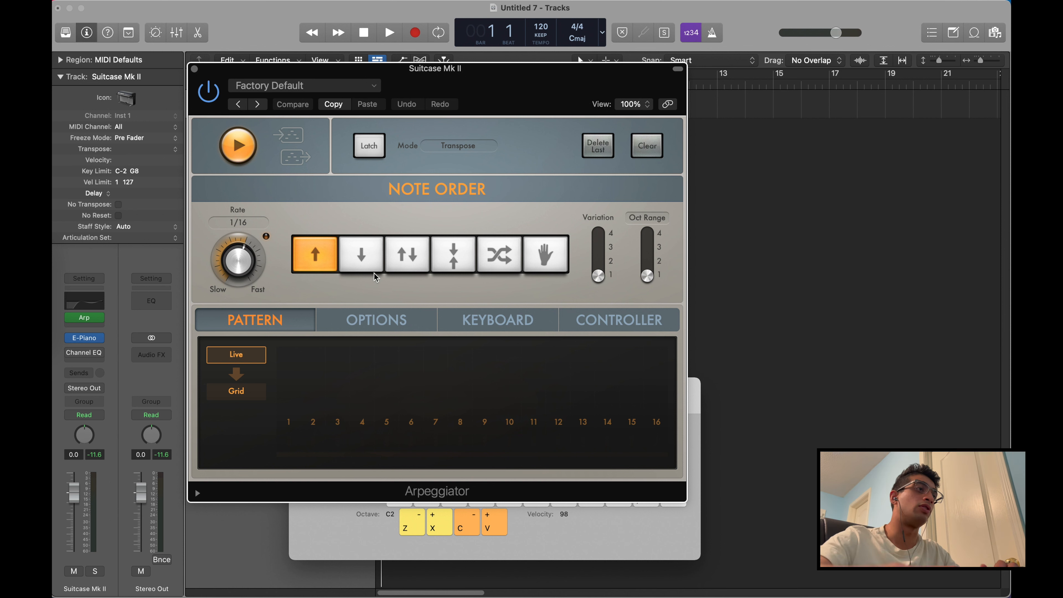
# Try the Arpeggiator's up/down, up and down note orders, and return the note order to up
pyautogui.click(388, 268)
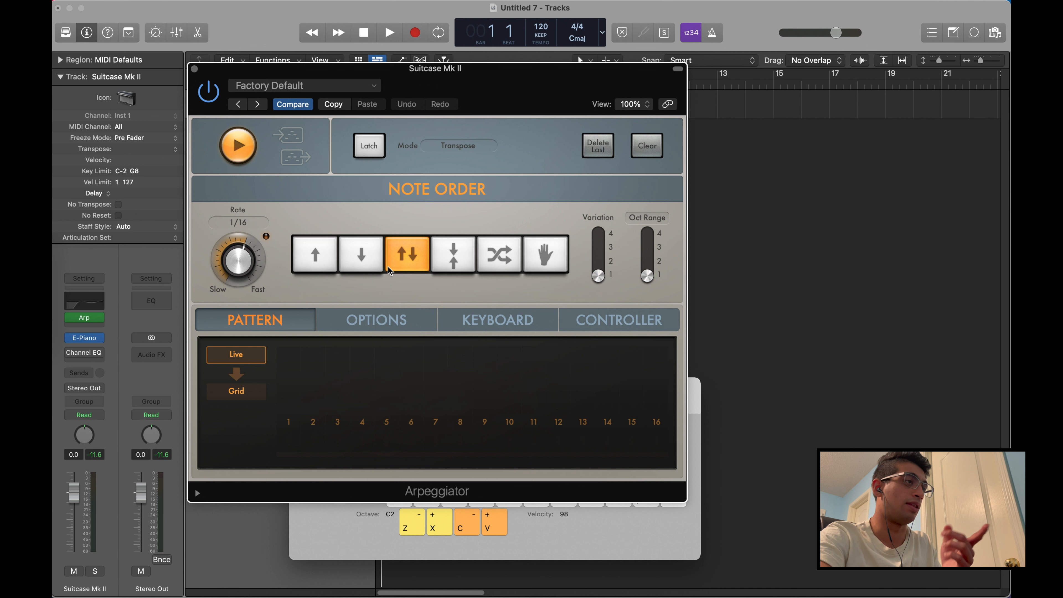
pyautogui.click(317, 270)
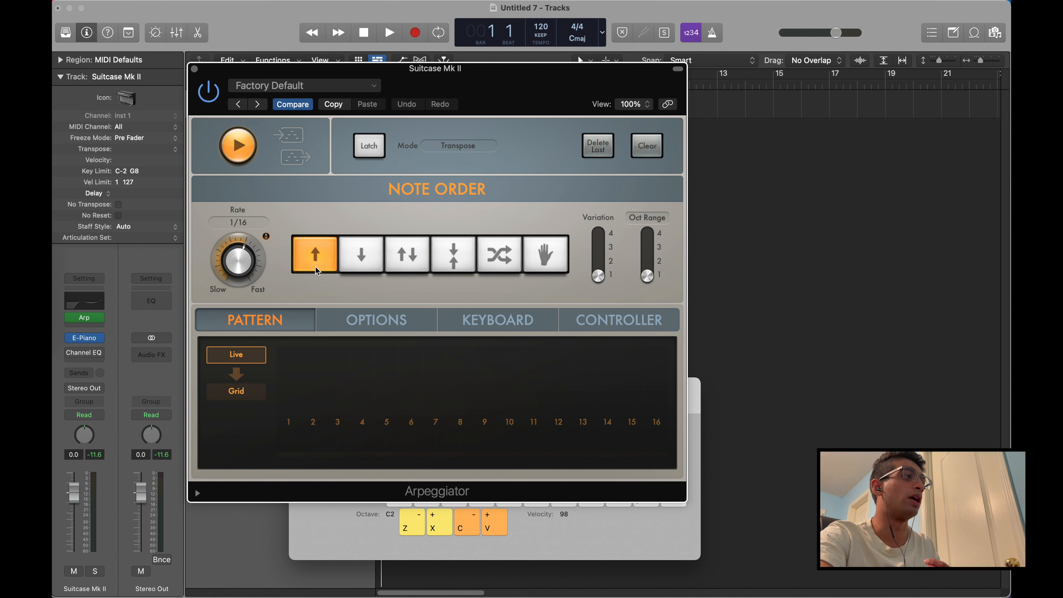
pyautogui.click(366, 270)
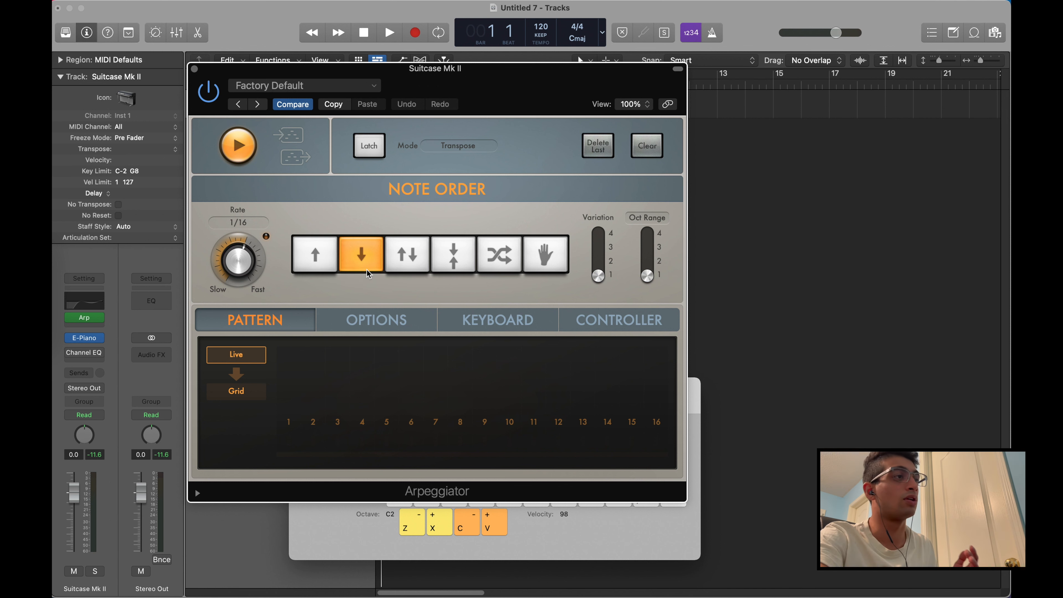
pyautogui.click(314, 258)
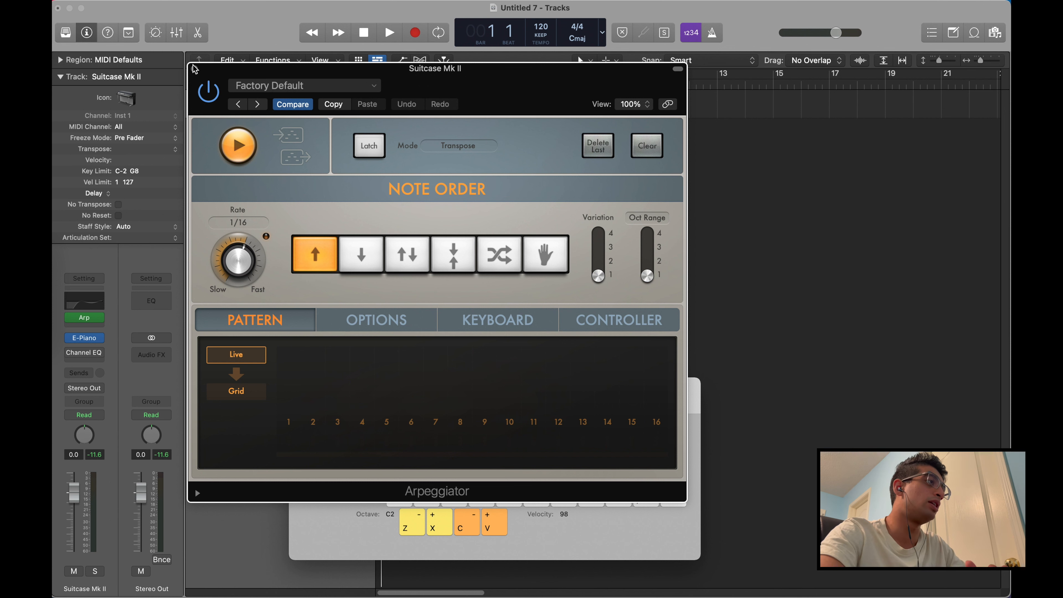
# Close the Arpeggiator window, bypass the effect and remove it from the Suitcase Mk II track
pyautogui.click(194, 69)
pyautogui.click(74, 316)
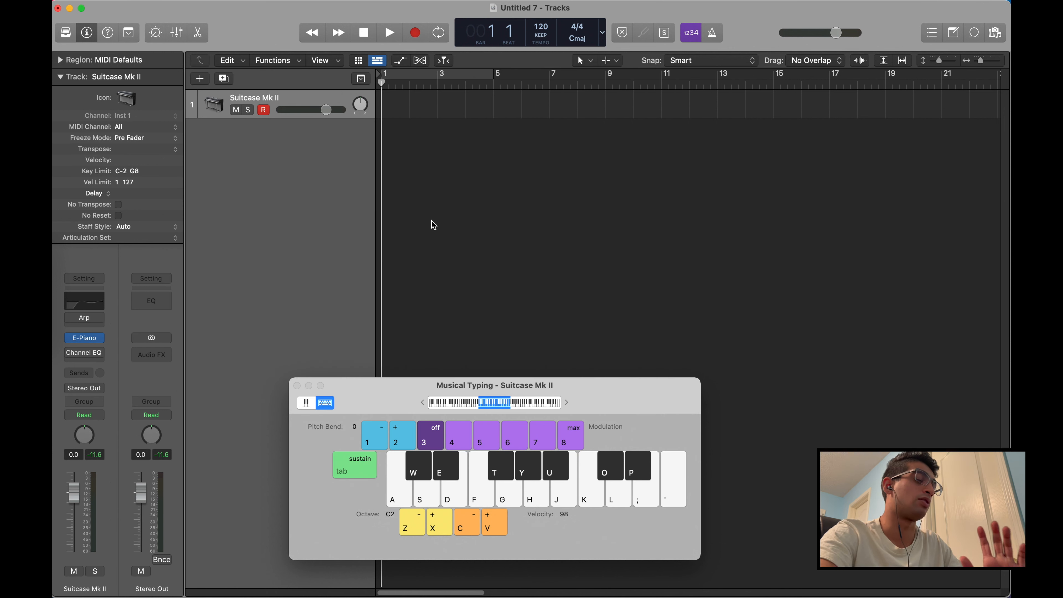
pyautogui.click(107, 322)
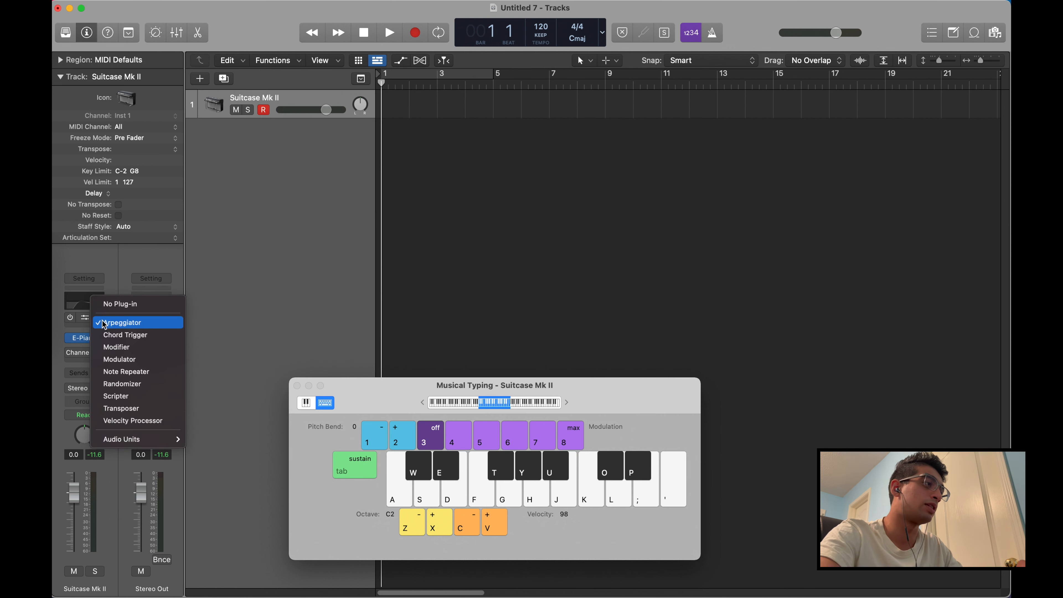
pyautogui.click(115, 304)
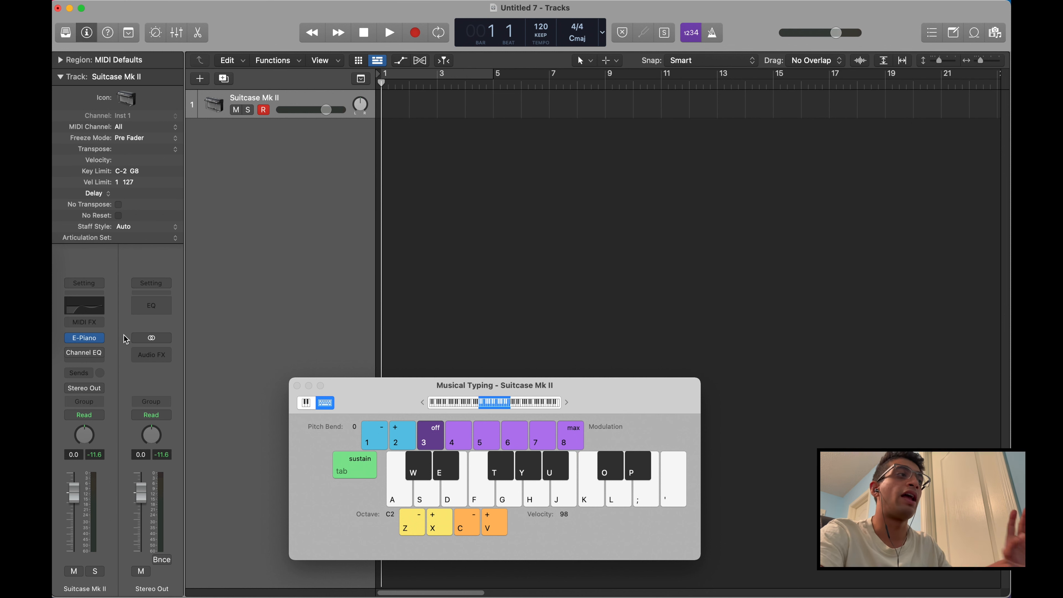
# Open the Suitcase Mk II track's Vintage Electric Piano window and browse the available replacement instruments without choosing one
pyautogui.click(86, 338)
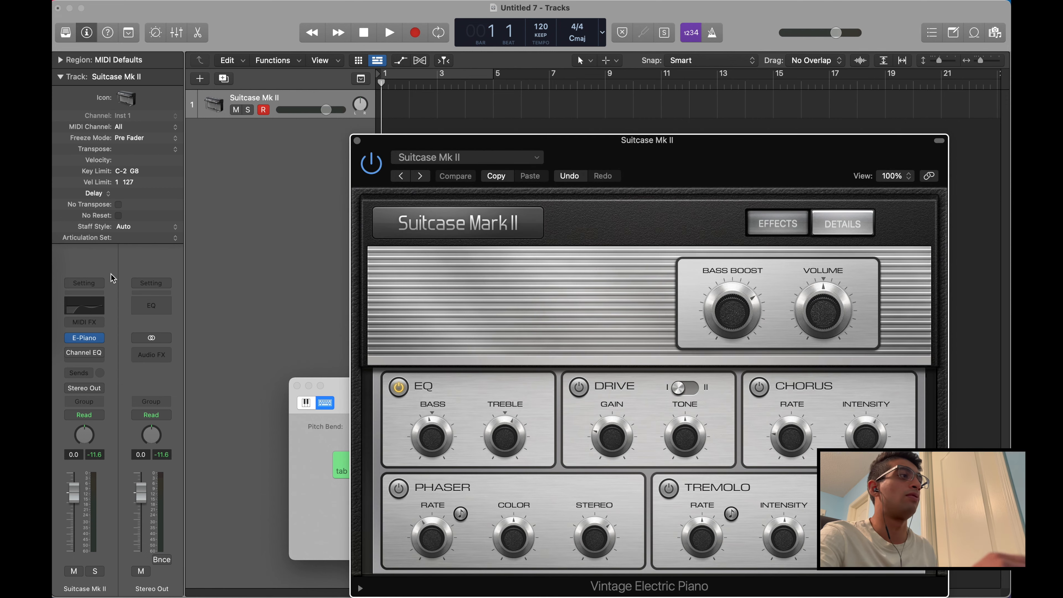
pyautogui.click(98, 339)
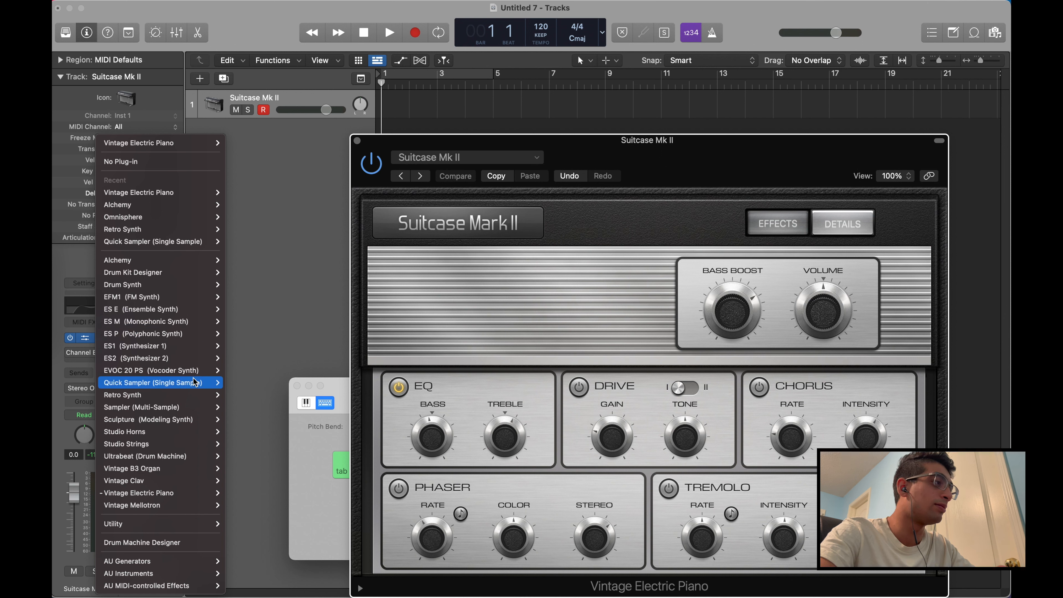
pyautogui.moveTo(211, 285)
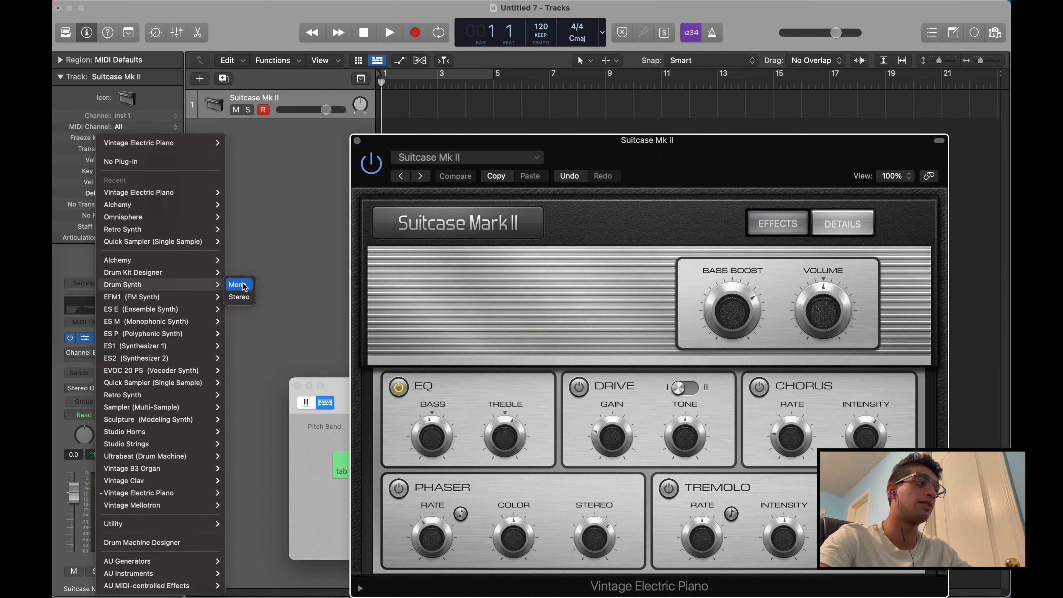
pyautogui.click(293, 268)
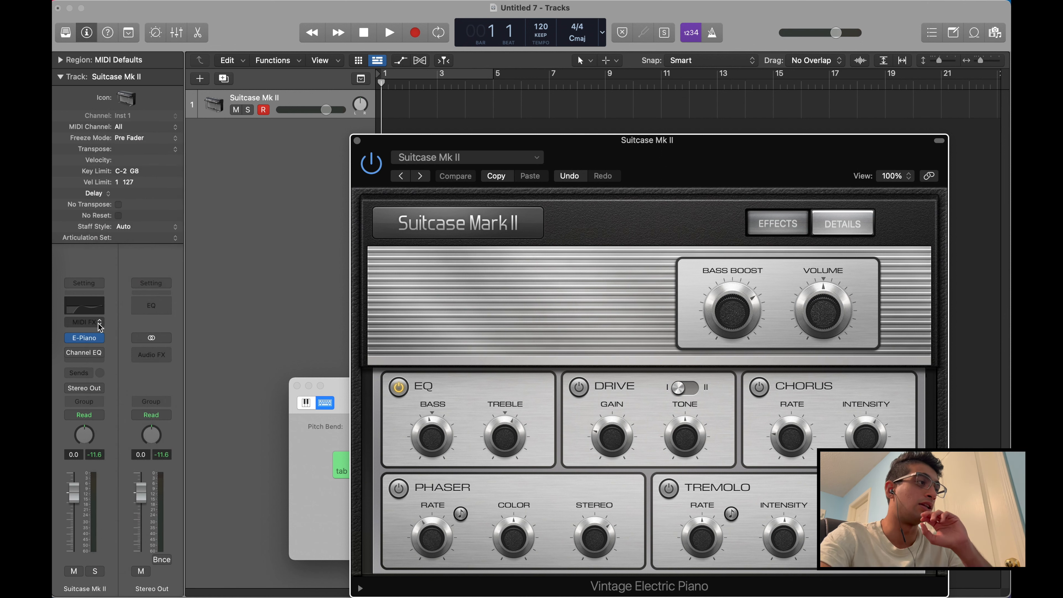
# Try playing notes with Musical Typing while the Vintage Electric Piano is bypassed, and switch the instrument back on
pyautogui.click(69, 341)
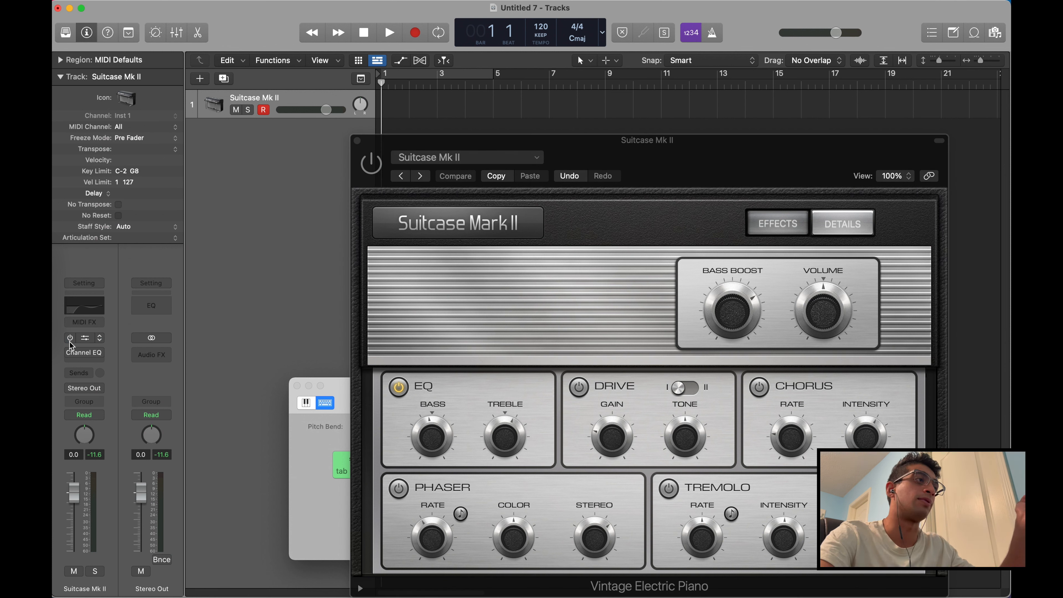
pyautogui.click(306, 453)
pyautogui.press('a')
pyautogui.press('f')
pyautogui.press('d')
pyautogui.press('s')
pyautogui.press('a')
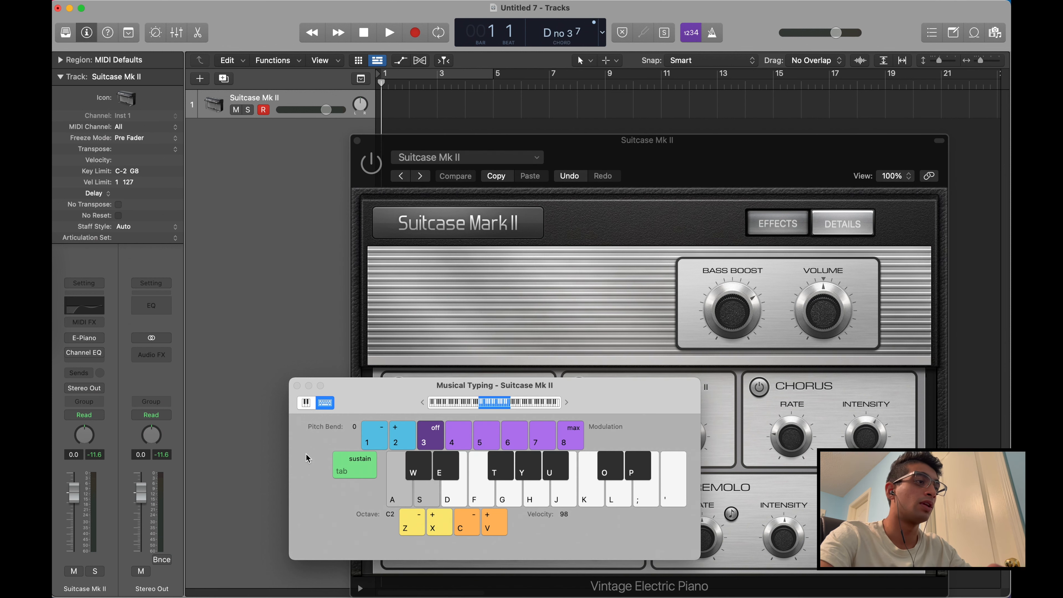
pyautogui.press('g')
pyautogui.click(71, 338)
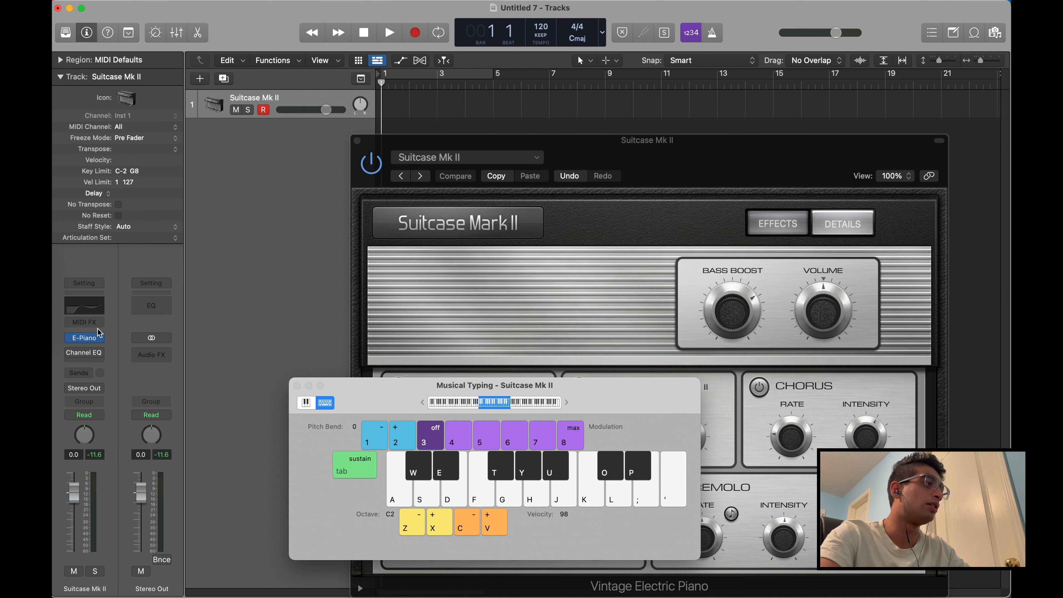
# Move the Musical Typing and Vintage Electric Piano windows apart and compare the instrument's Details and Effects controls
pyautogui.moveTo(391, 403); pyautogui.dragTo(140, 227)
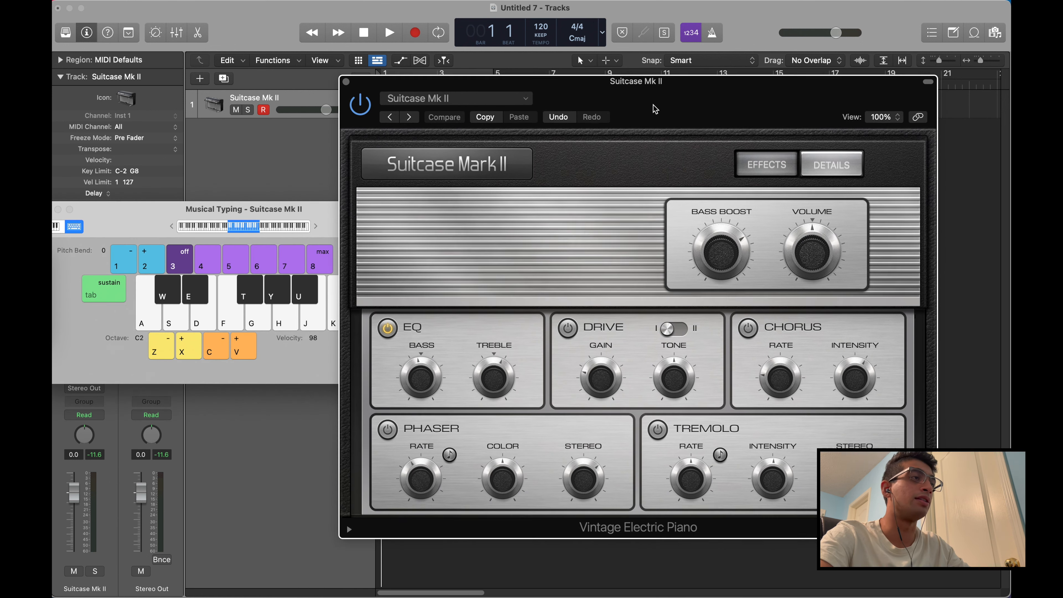
pyautogui.moveTo(666, 168); pyautogui.dragTo(653, 104)
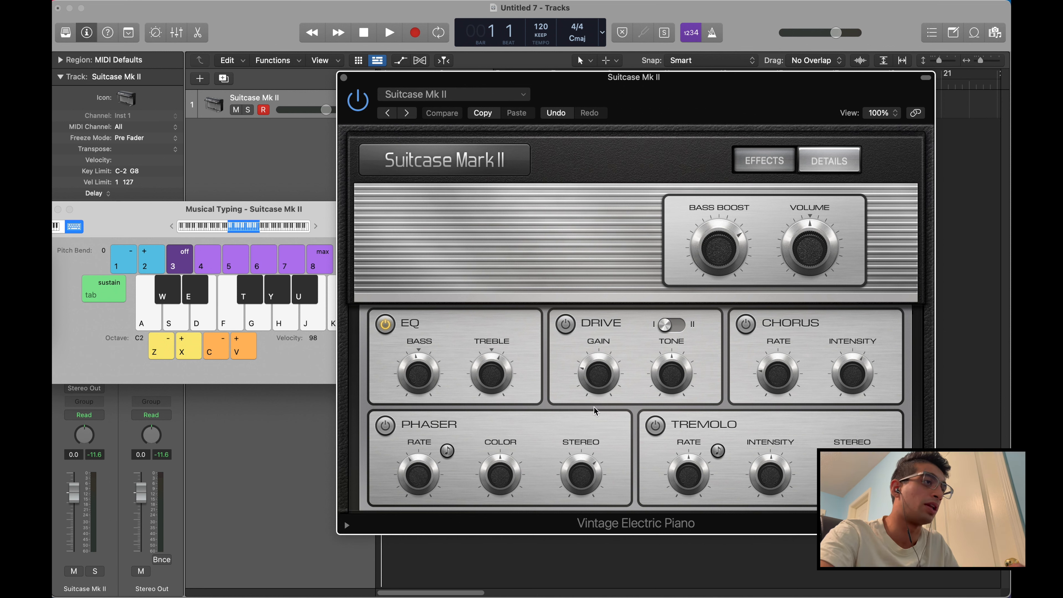
pyautogui.moveTo(583, 463)
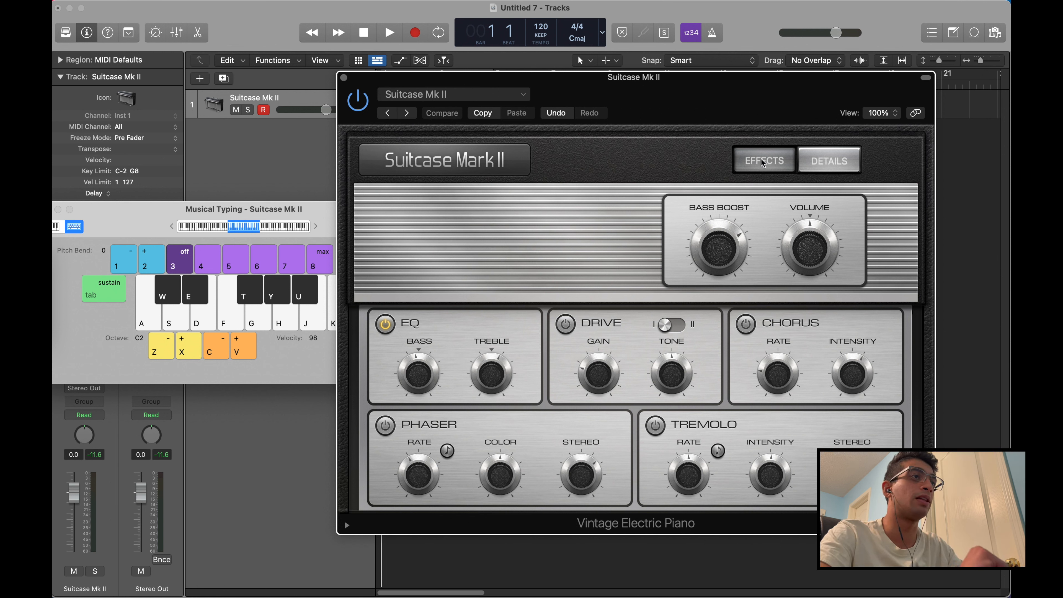
pyautogui.click(845, 170)
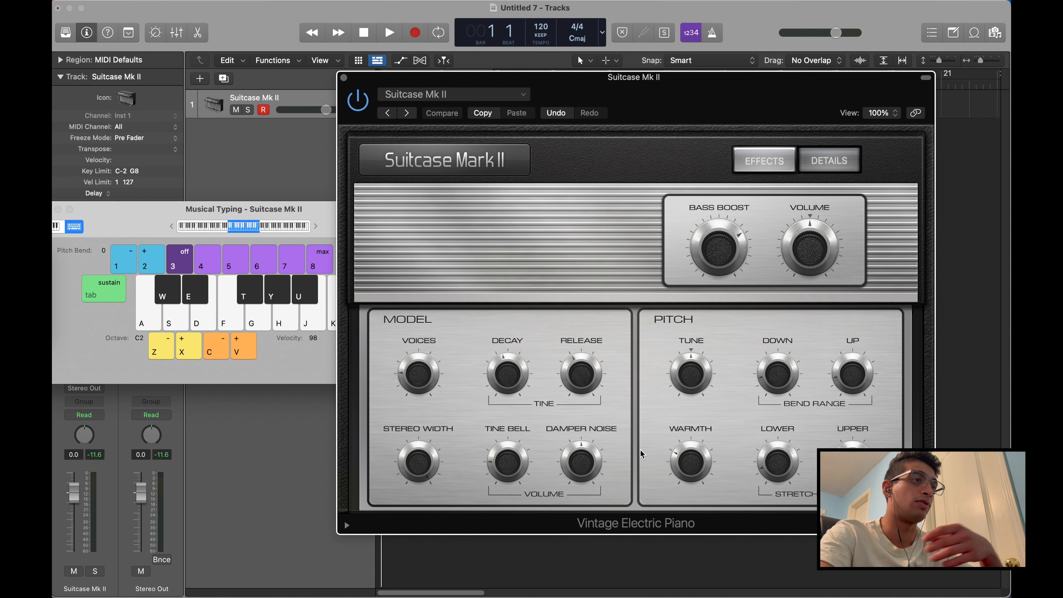
pyautogui.click(754, 164)
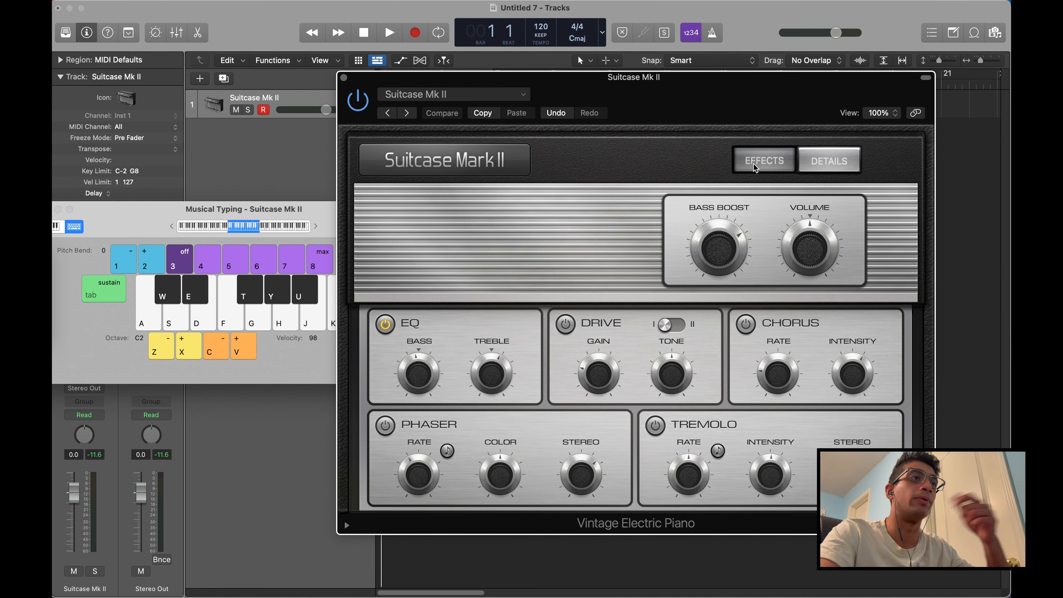
# Show the Library and load the Classic Wurlitzer preset in the Vintage Electric Piano
pyautogui.click(75, 36)
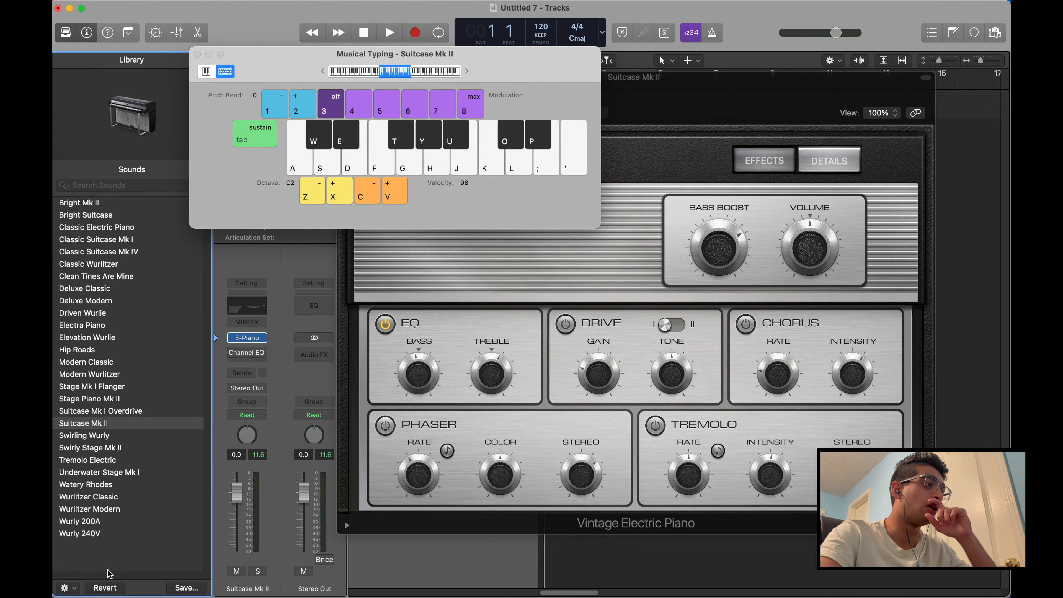
pyautogui.moveTo(713, 96)
pyautogui.mouseDown()
pyautogui.moveTo(810, 112)
pyautogui.moveTo(804, 123)
pyautogui.moveTo(725, 101)
pyautogui.mouseUp()
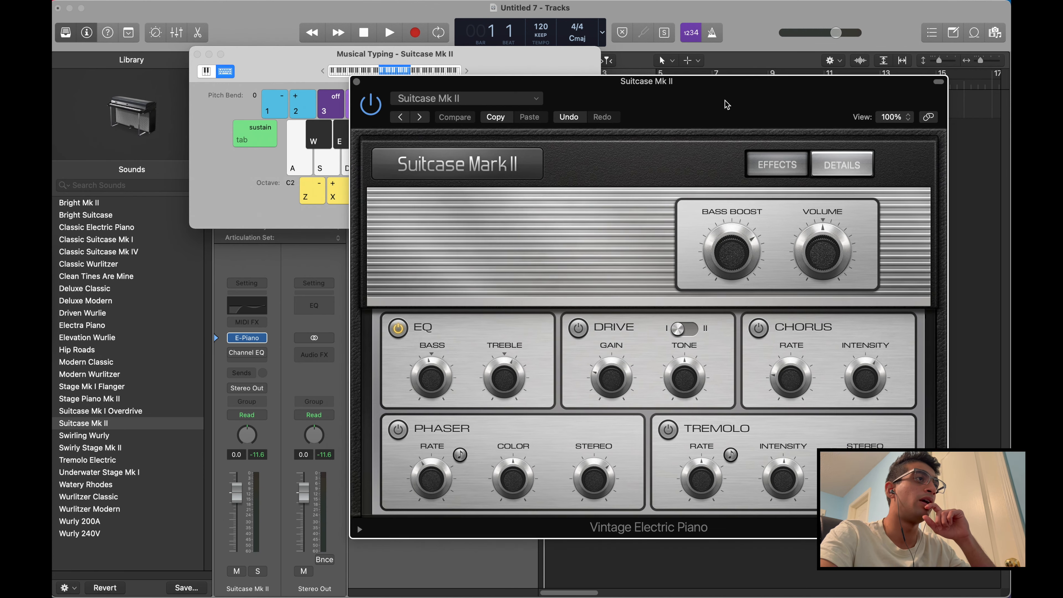
pyautogui.click(508, 100)
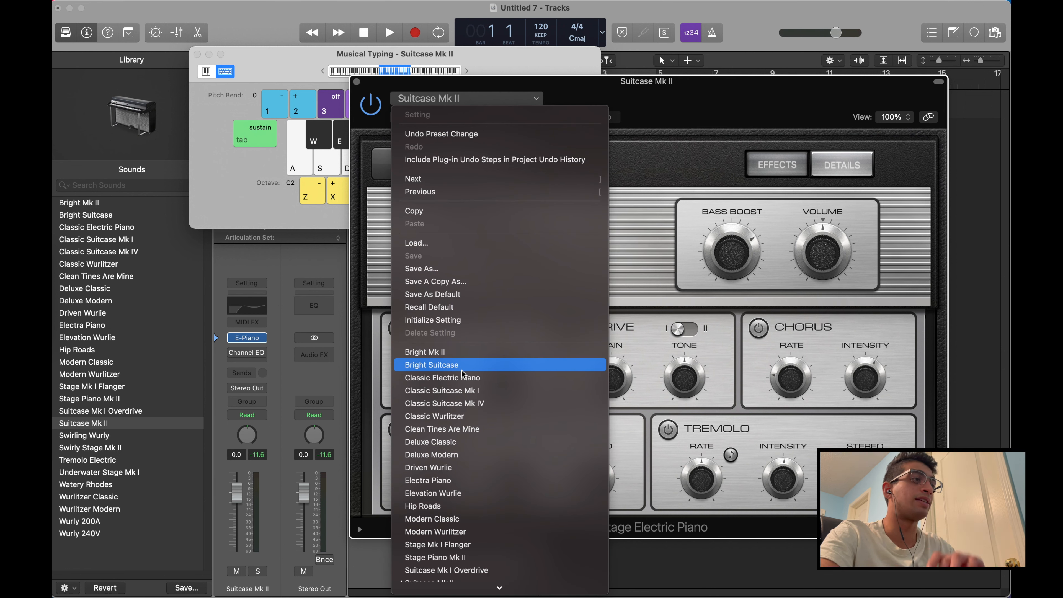
pyautogui.click(425, 416)
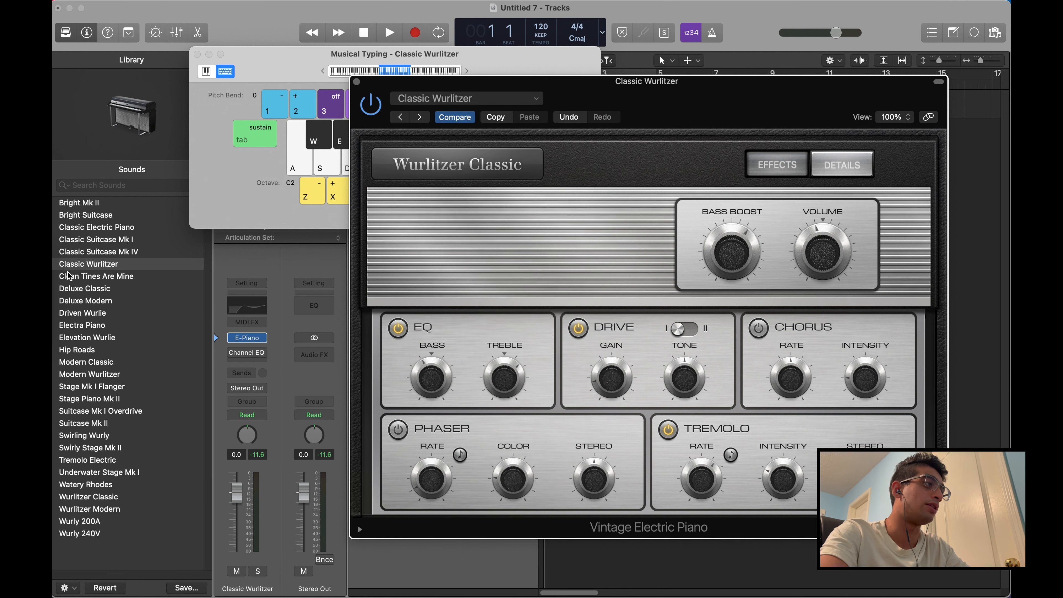
# Reposition the Vintage Electric Piano window and change its preset to Elevation Wurlie
pyautogui.moveTo(763, 113); pyautogui.dragTo(656, 105)
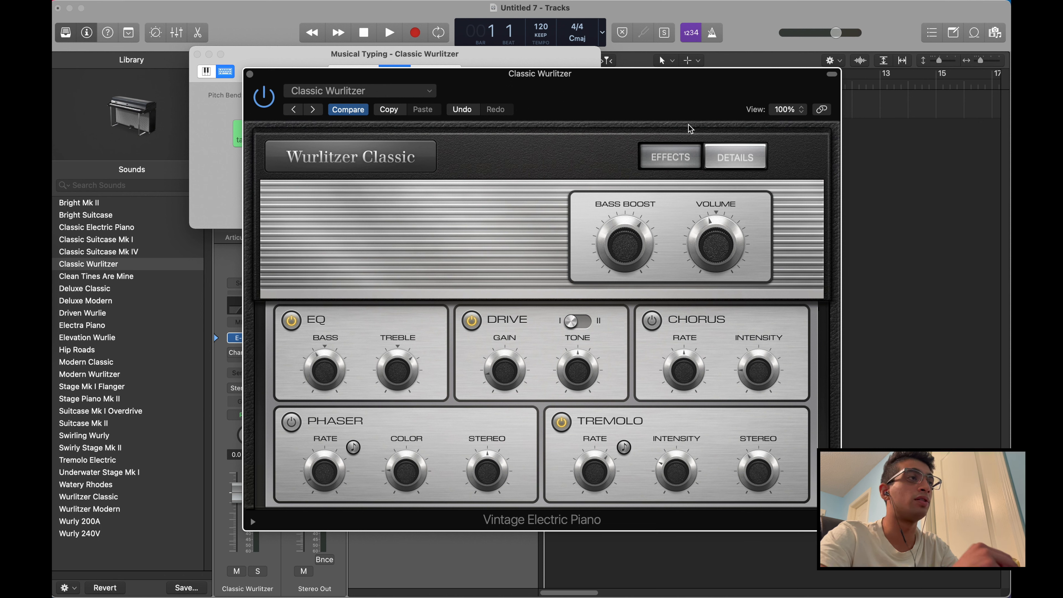
pyautogui.click(379, 93)
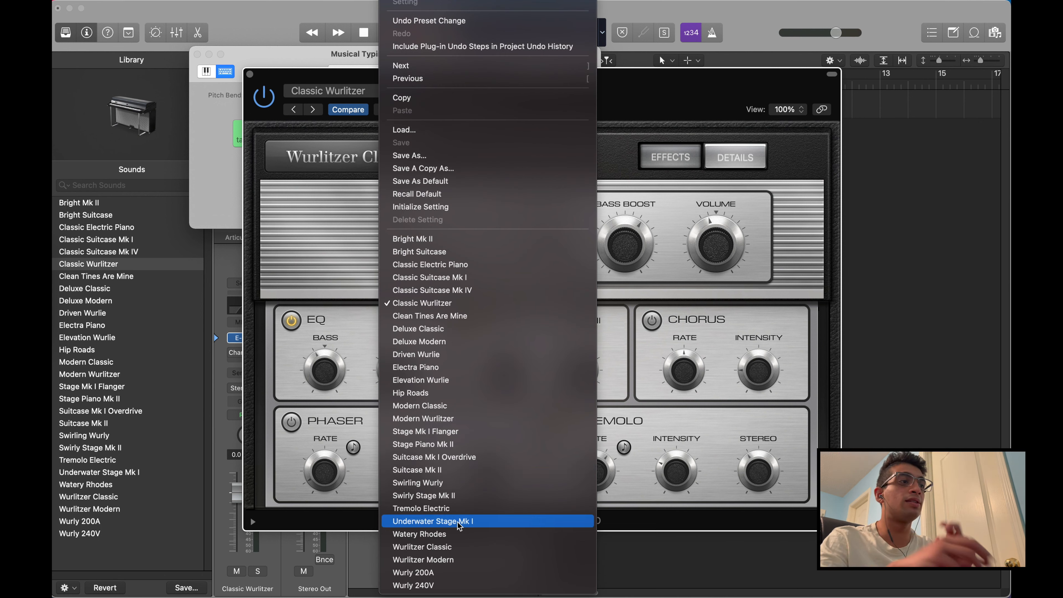
pyautogui.click(496, 380)
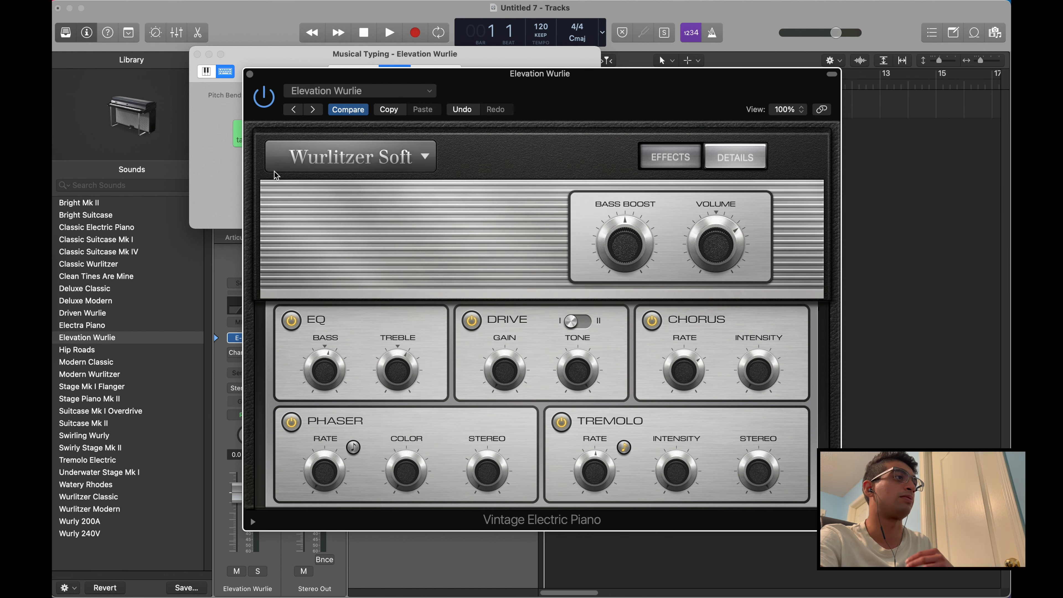
# Play several notes with Musical Typing to hear the Elevation Wurlie sound
pyautogui.click(202, 189)
pyautogui.press('a')
pyautogui.press('d')
pyautogui.press('g')
pyautogui.press('a')
pyautogui.press('s')
pyautogui.press('a')
pyautogui.press('f')
pyautogui.press('d')
pyautogui.press('s')
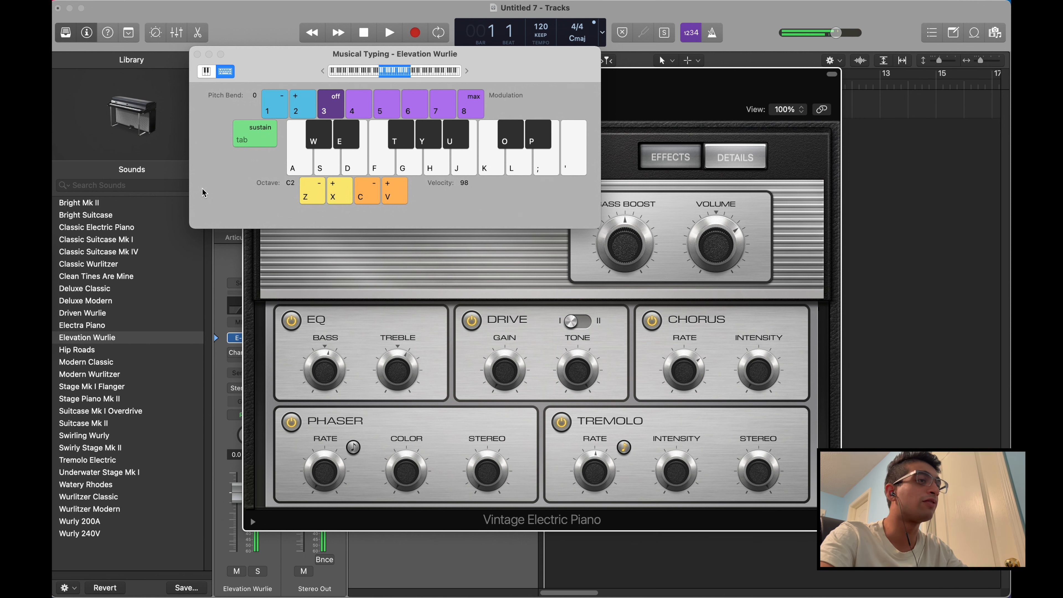
# Close the Vintage Electric Piano and Musical Typing windows and re-enable the Channel EQ on the Elevation Wurlie track
pyautogui.press('super+w')
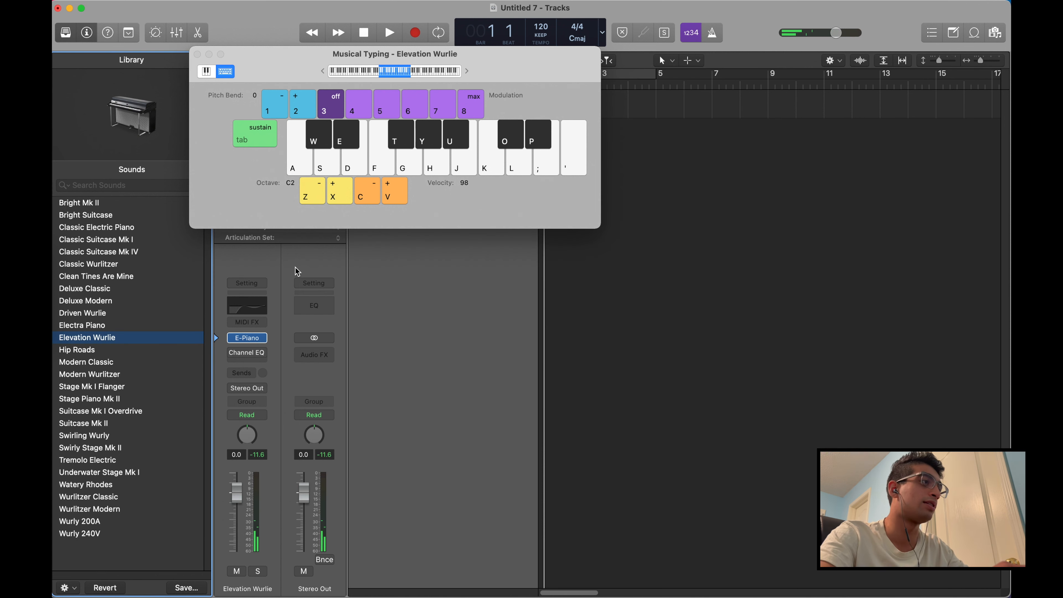
pyautogui.click(197, 54)
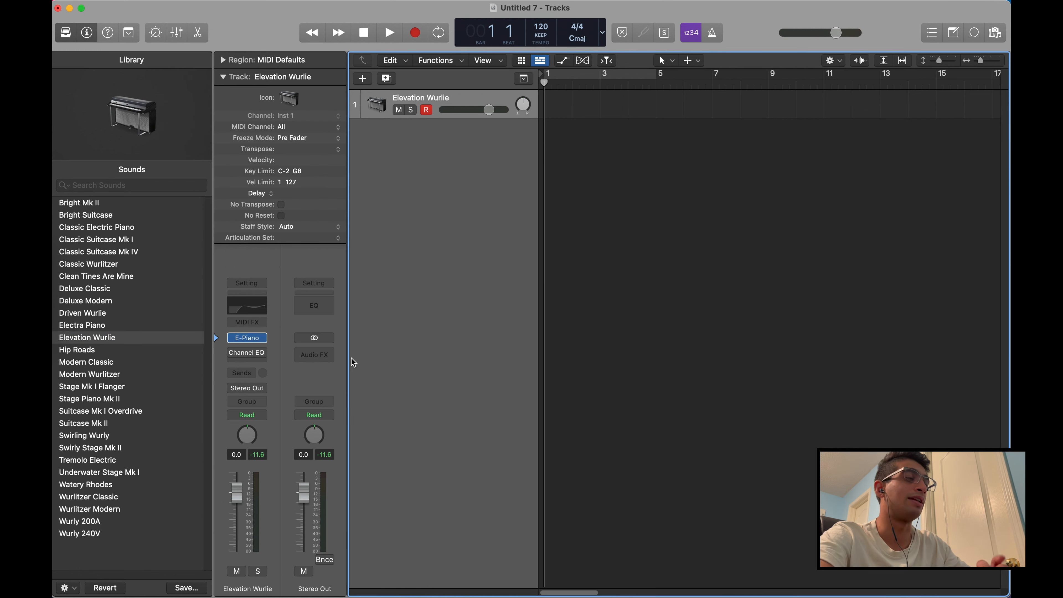
pyautogui.click(233, 353)
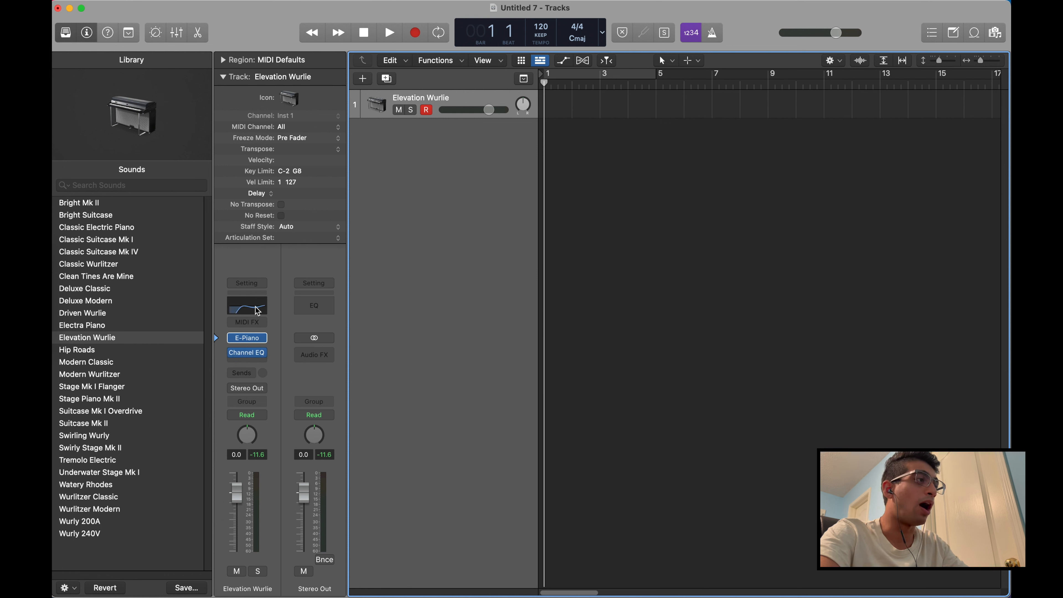
# Add a stereo Overdrive audio effect below the Channel EQ on the Elevation Wurlie track
pyautogui.moveTo(253, 356)
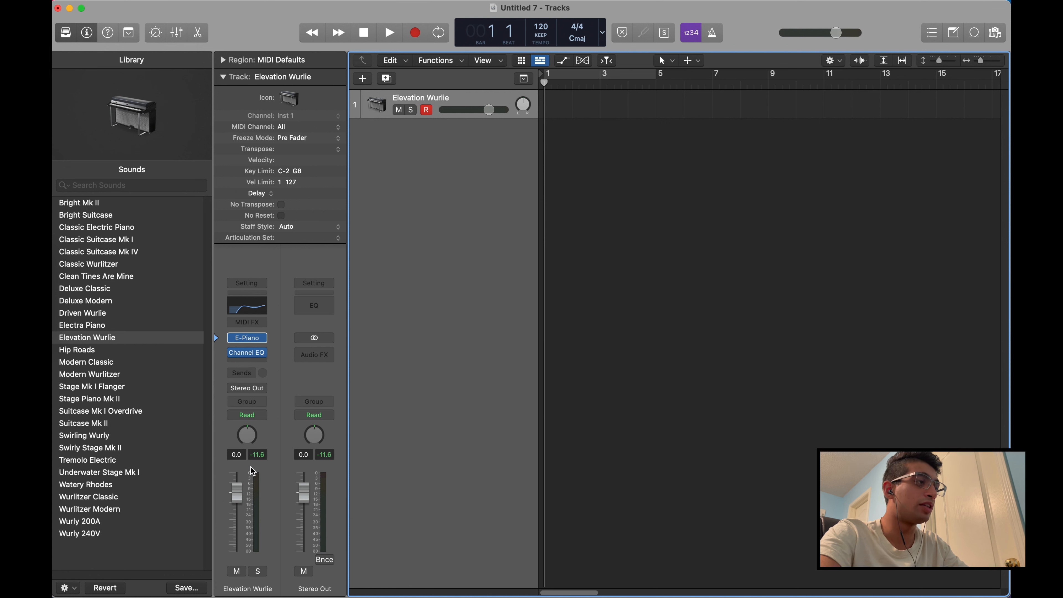
pyautogui.click(246, 360)
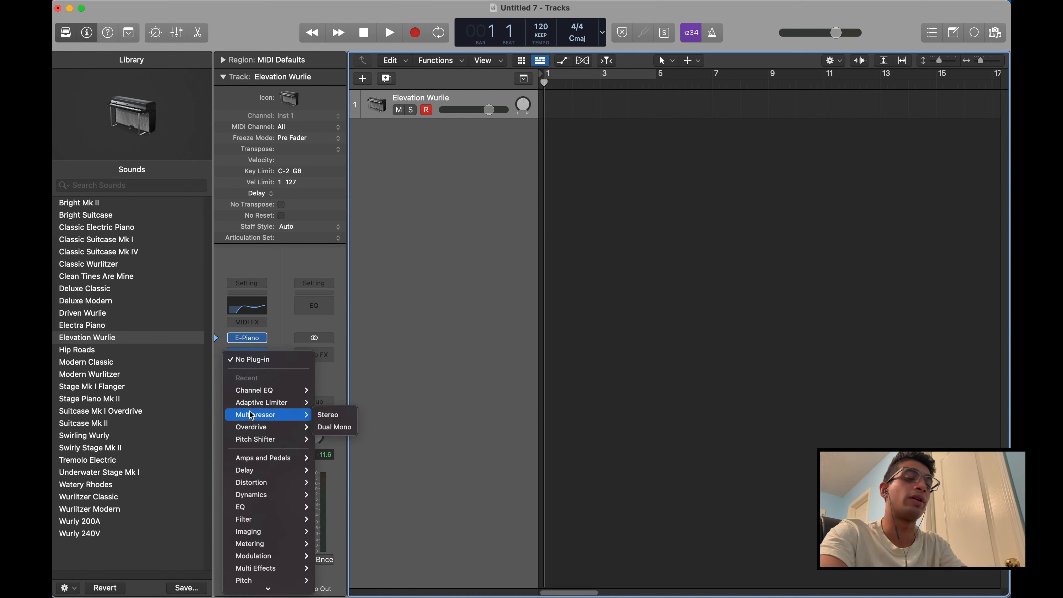
pyautogui.click(477, 398)
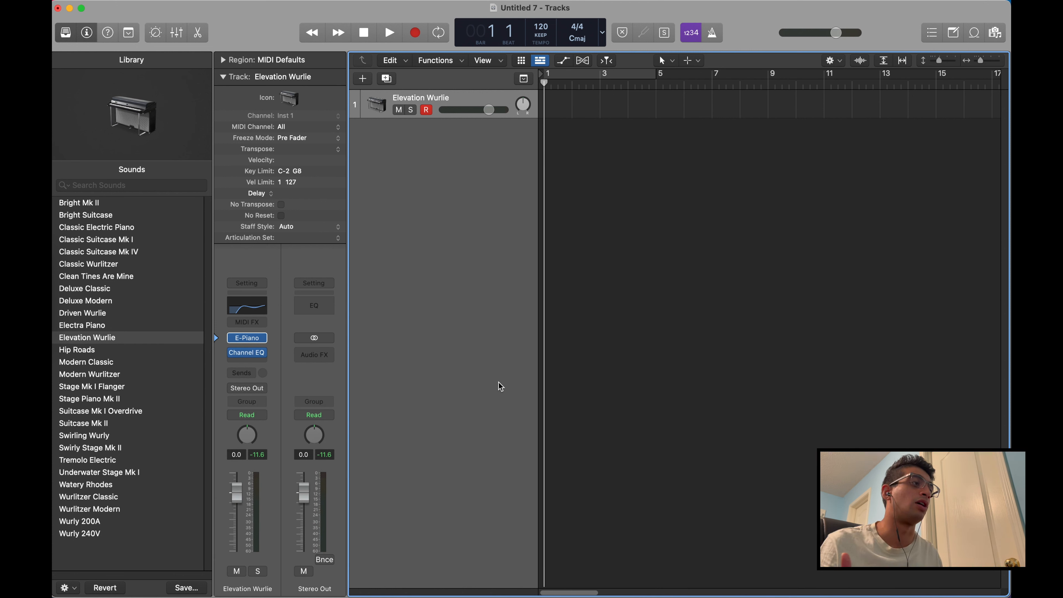
pyautogui.click(252, 361)
pyautogui.moveTo(292, 427)
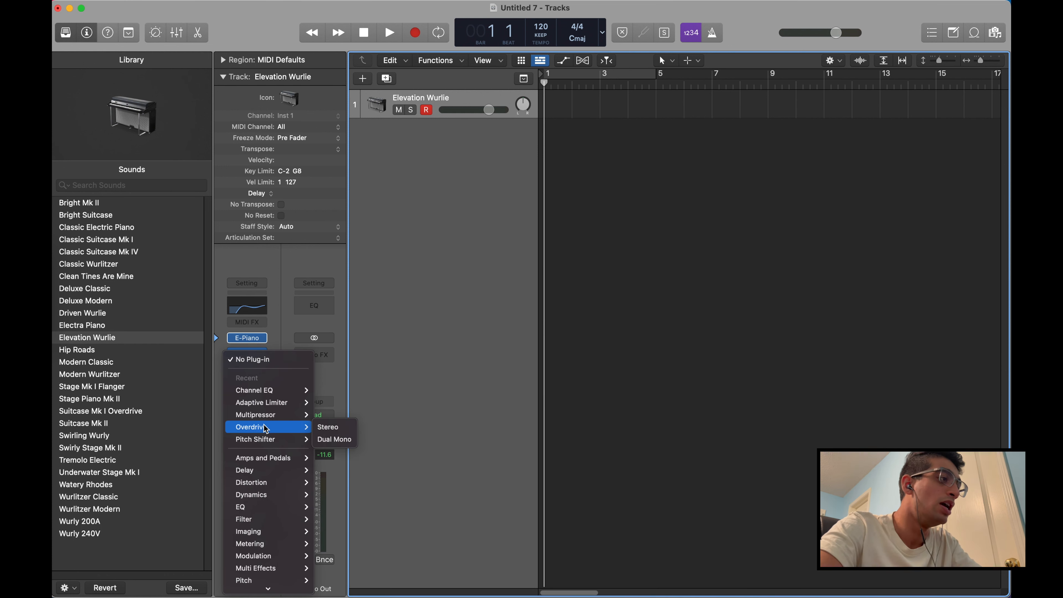
pyautogui.click(347, 429)
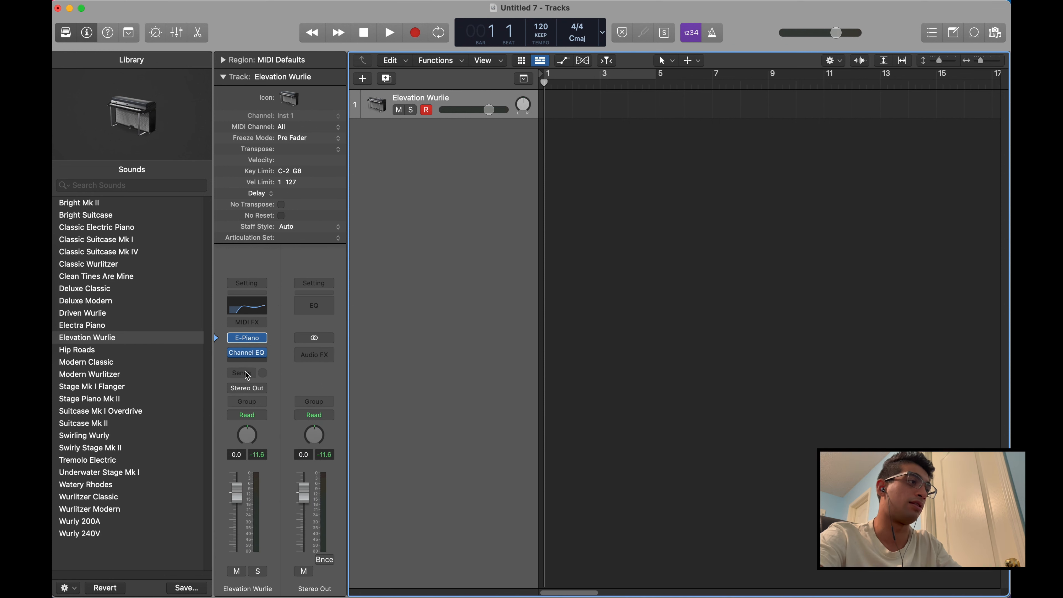
# Add the Delay Designer effect below the Overdrive and close both effect windows
pyautogui.click(247, 358)
pyautogui.moveTo(281, 476)
pyautogui.moveTo(341, 470)
pyautogui.click(404, 469)
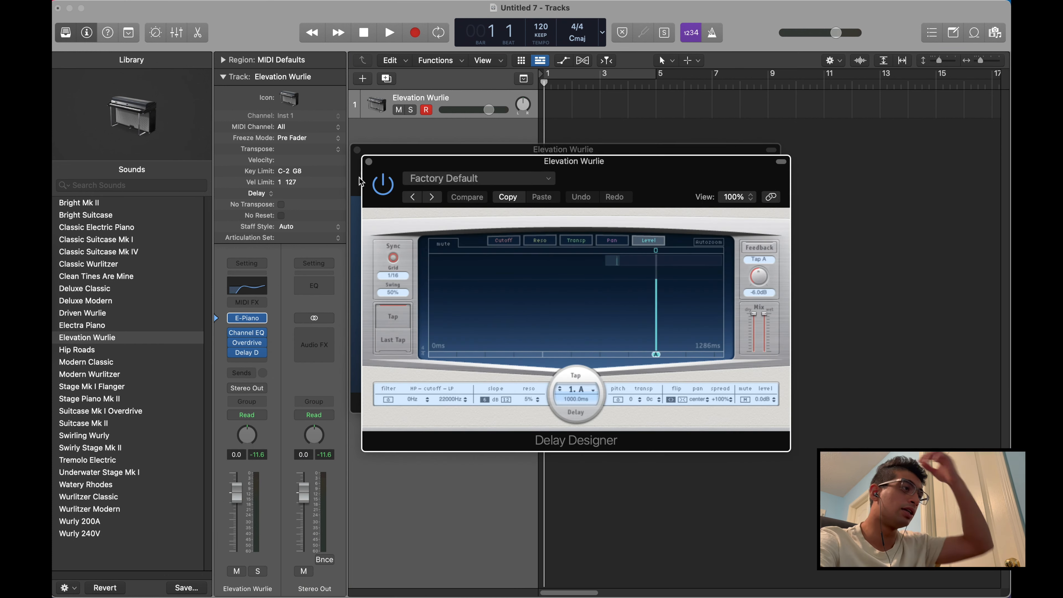
pyautogui.click(368, 162)
pyautogui.click(358, 150)
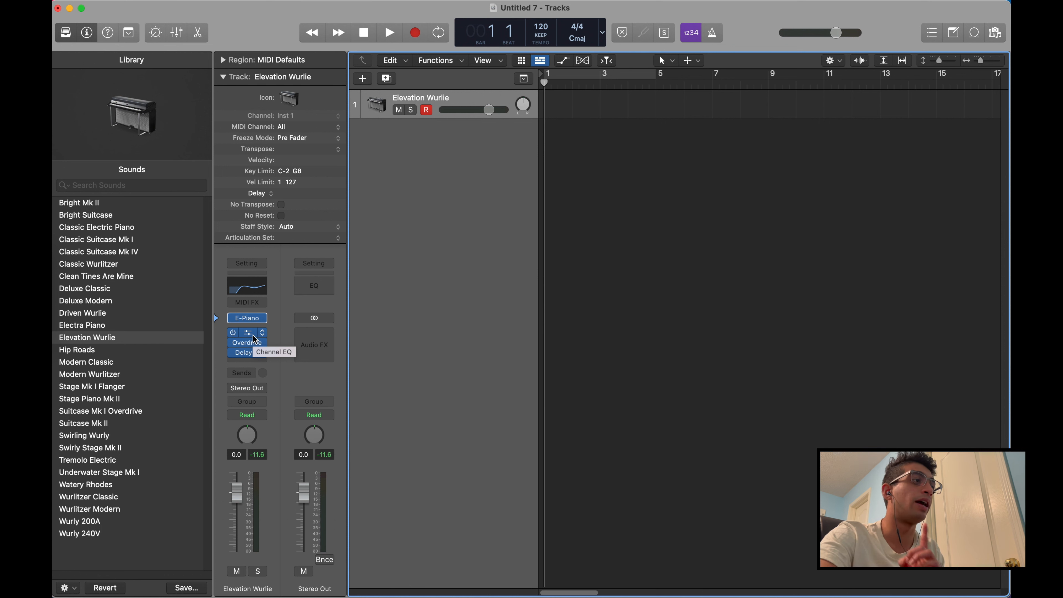
# Bypass the Delay Designer, Overdrive and Channel EQ on the Elevation Wurlie track
pyautogui.click(235, 353)
pyautogui.click(236, 344)
pyautogui.click(232, 331)
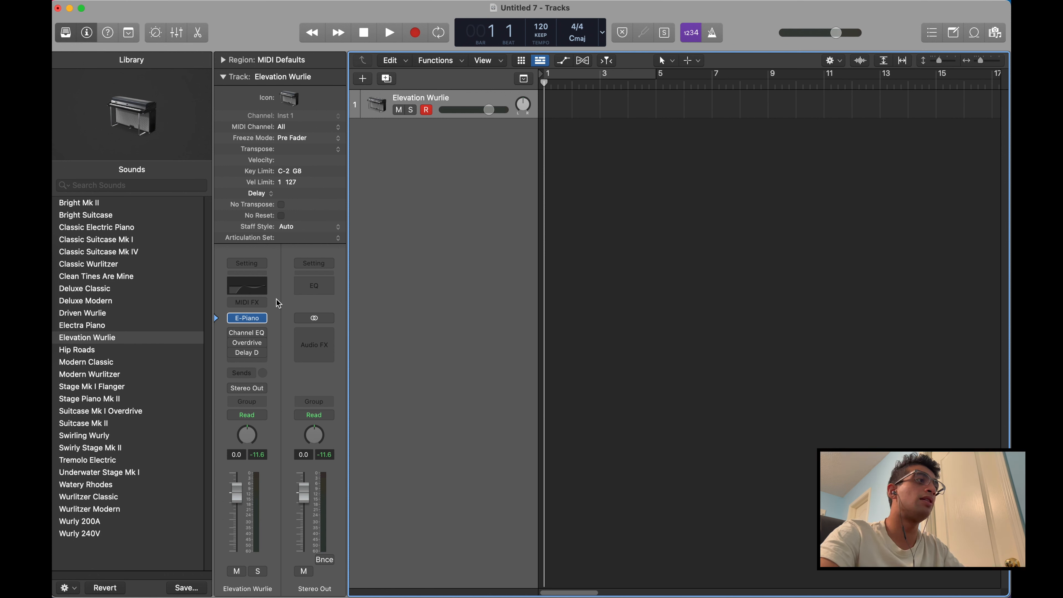
# Reorder the audio effects so that the Delay Designer sits above the Overdrive
pyautogui.moveTo(251, 319)
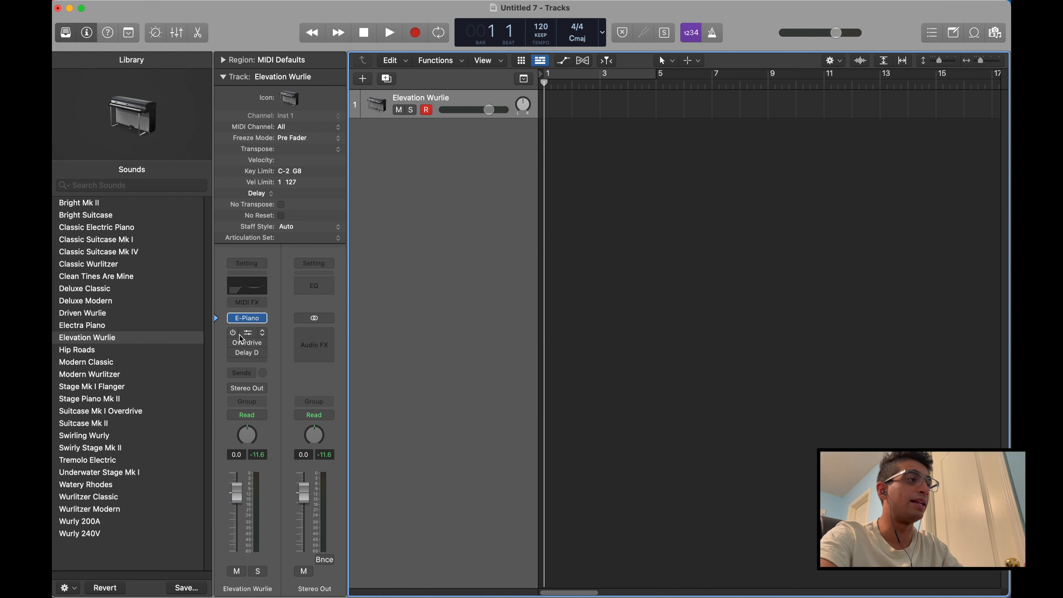
pyautogui.moveTo(252, 346)
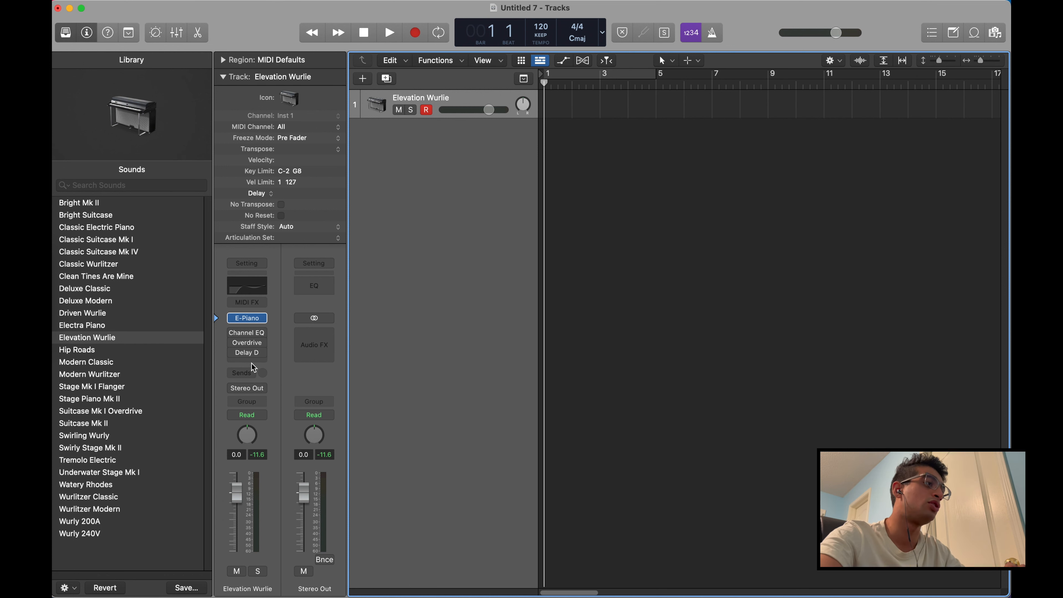
pyautogui.moveTo(249, 355); pyautogui.dragTo(250, 340)
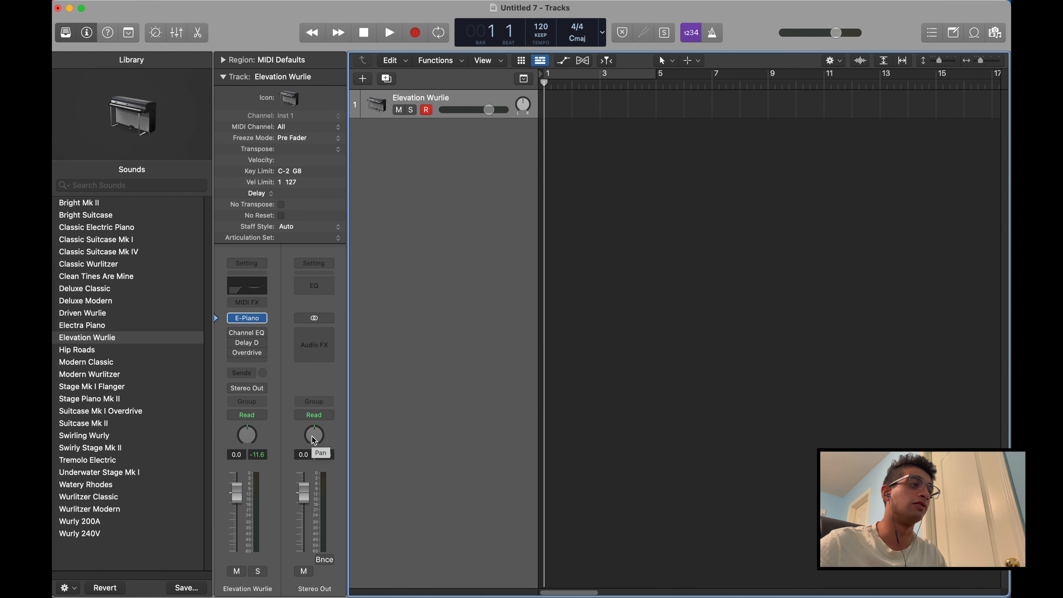
# View the send options of the Elevation Wurlie track and close them without adding a send
pyautogui.click(242, 372)
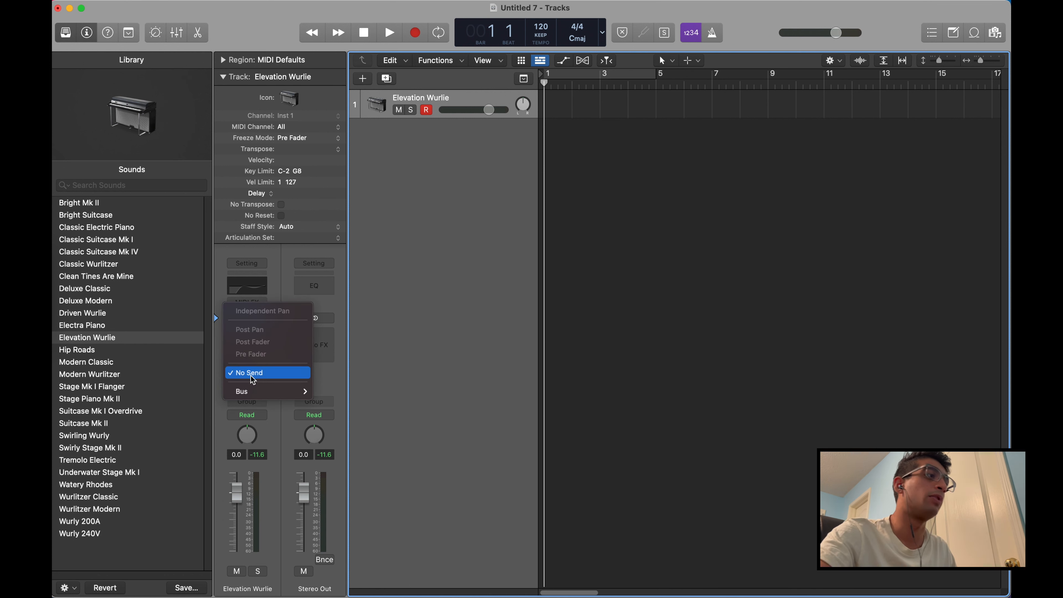
pyautogui.click(439, 373)
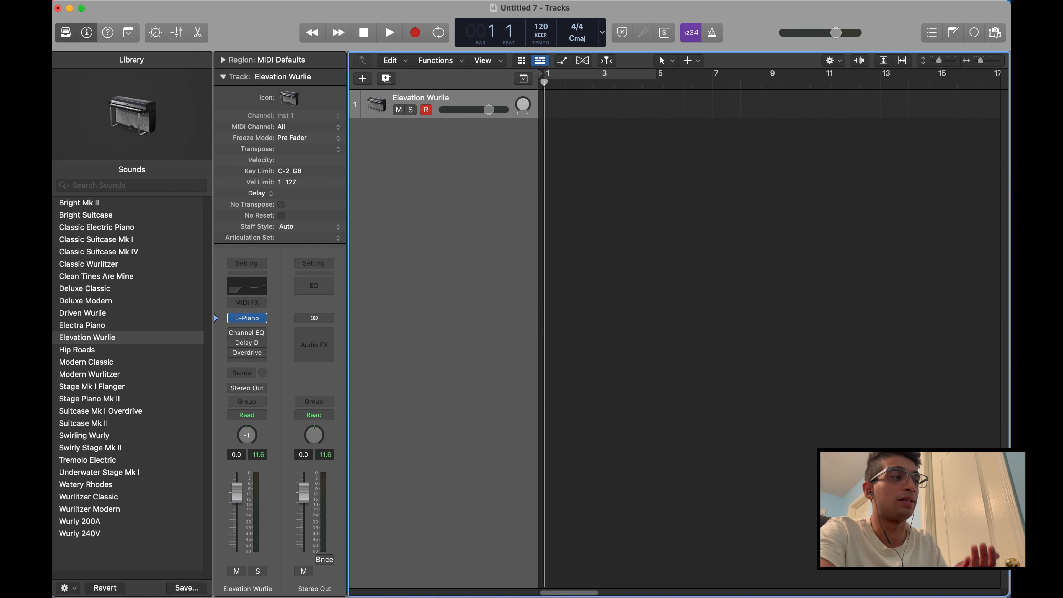
# Pan the Elevation Wurlie track to +61 and play repeated D notes with Musical Typing to hear it
pyautogui.moveTo(247, 435); pyautogui.dragTo(240, 383)
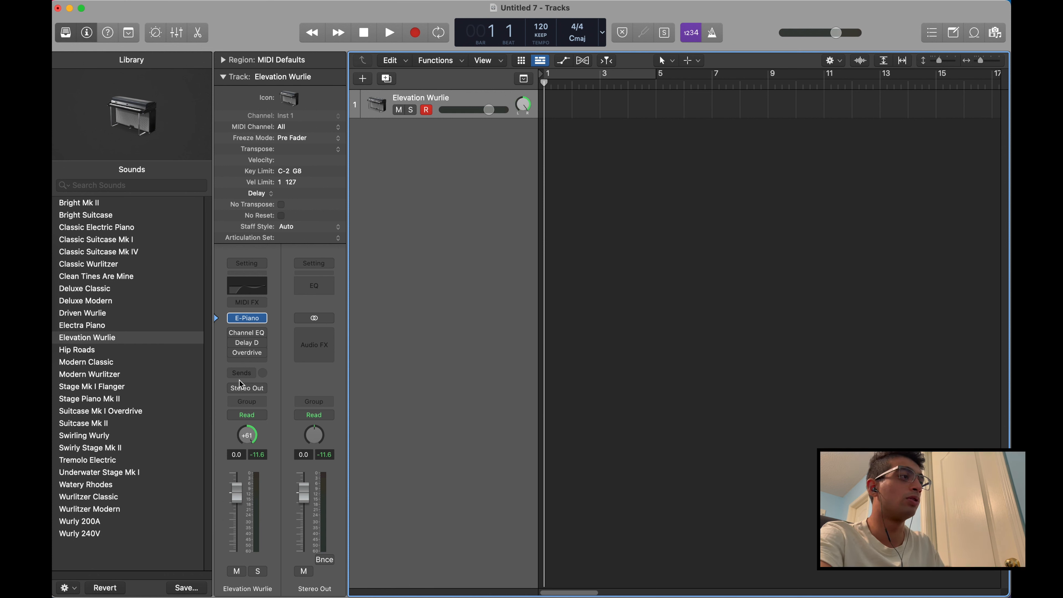
pyautogui.press('super+k')
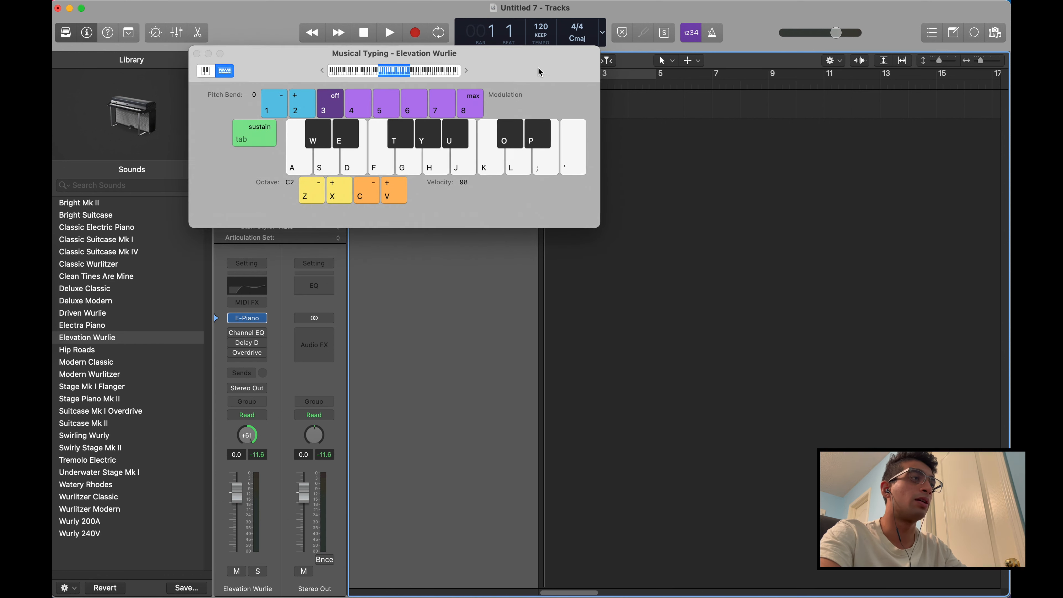
pyautogui.moveTo(538, 66); pyautogui.dragTo(703, 252)
pyautogui.press('s')
pyautogui.press('s')
pyautogui.press('s')
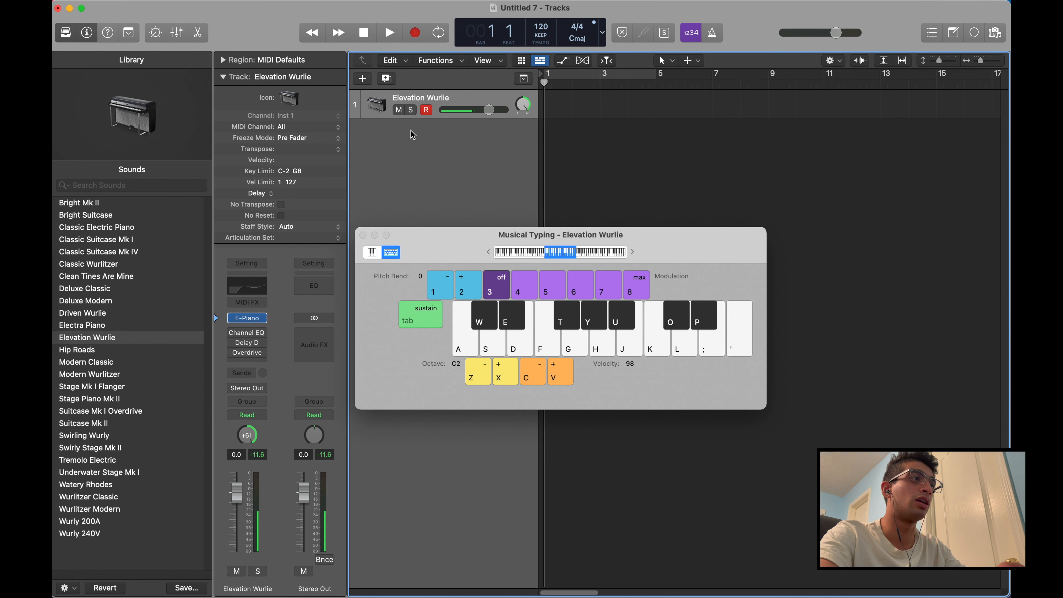
pyautogui.press('s')
pyautogui.press('s')
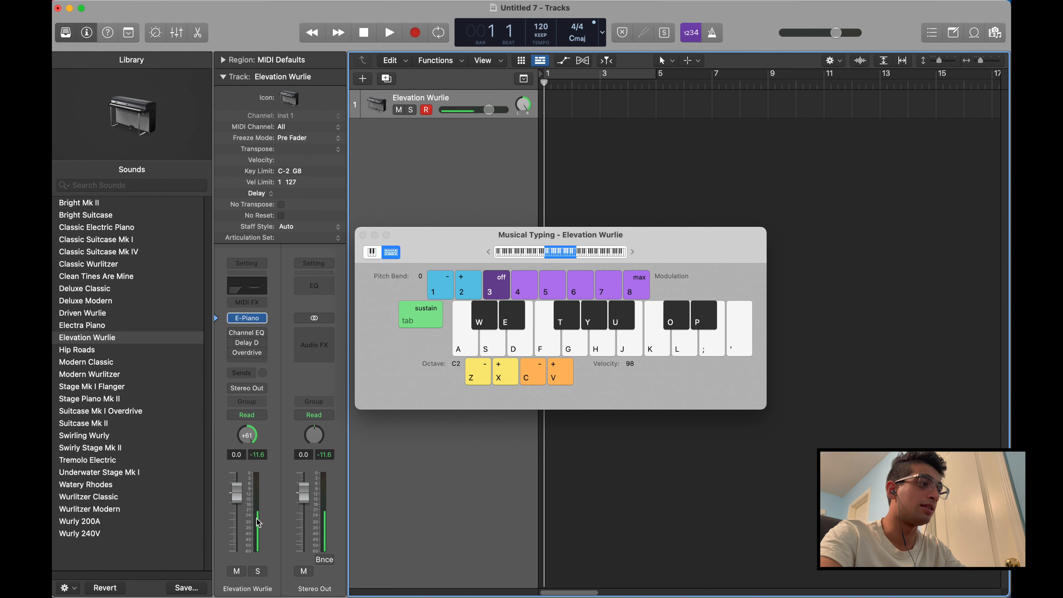
# Pan the Elevation Wurlie track to -64 and play the same note several times
pyautogui.moveTo(245, 439); pyautogui.dragTo(225, 595)
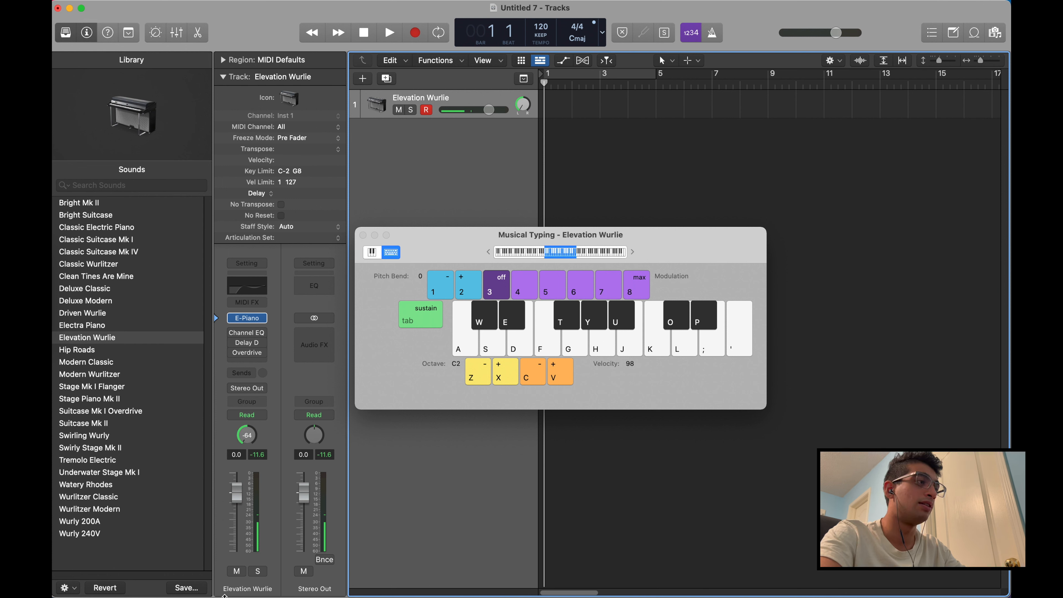
pyautogui.press('s')
pyautogui.press('s')
pyautogui.press('s')
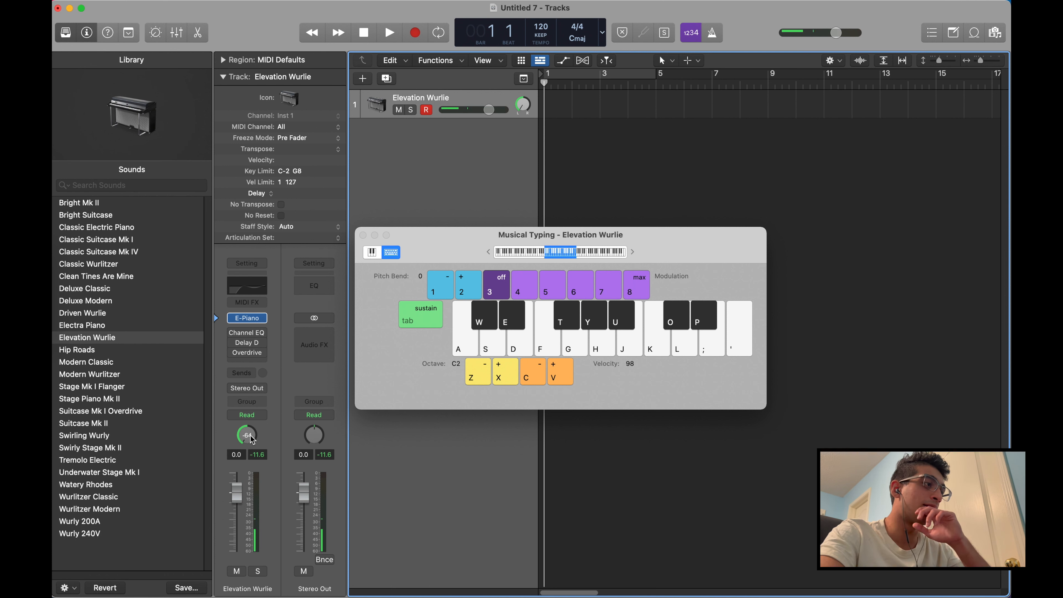
# Set the Elevation Wurlie track's pan to 0 and close the Musical Typing window
pyautogui.doubleClick(253, 439)
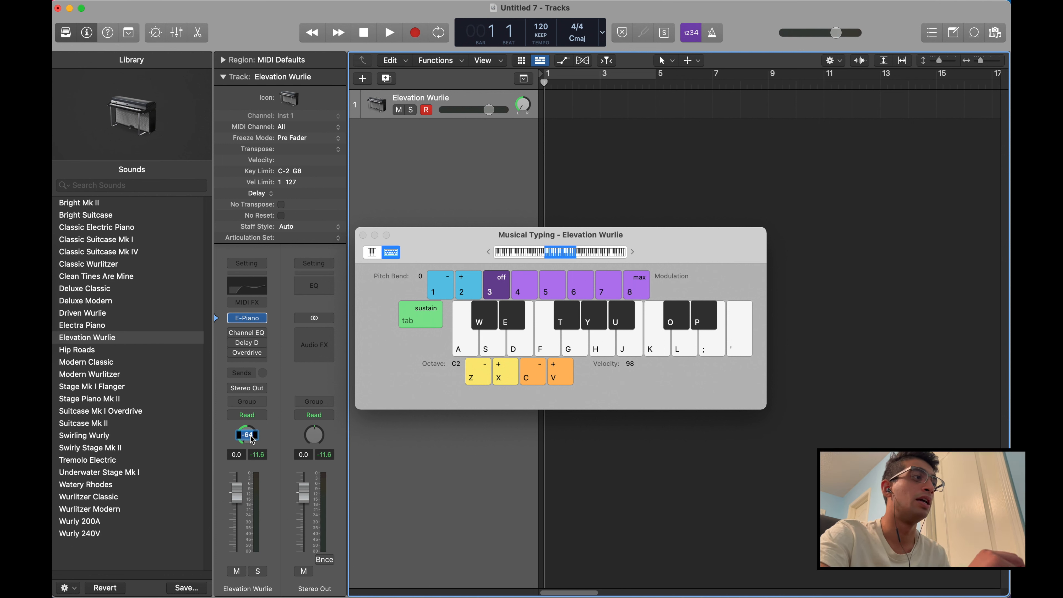
pyautogui.write('0')
pyautogui.press('Return')
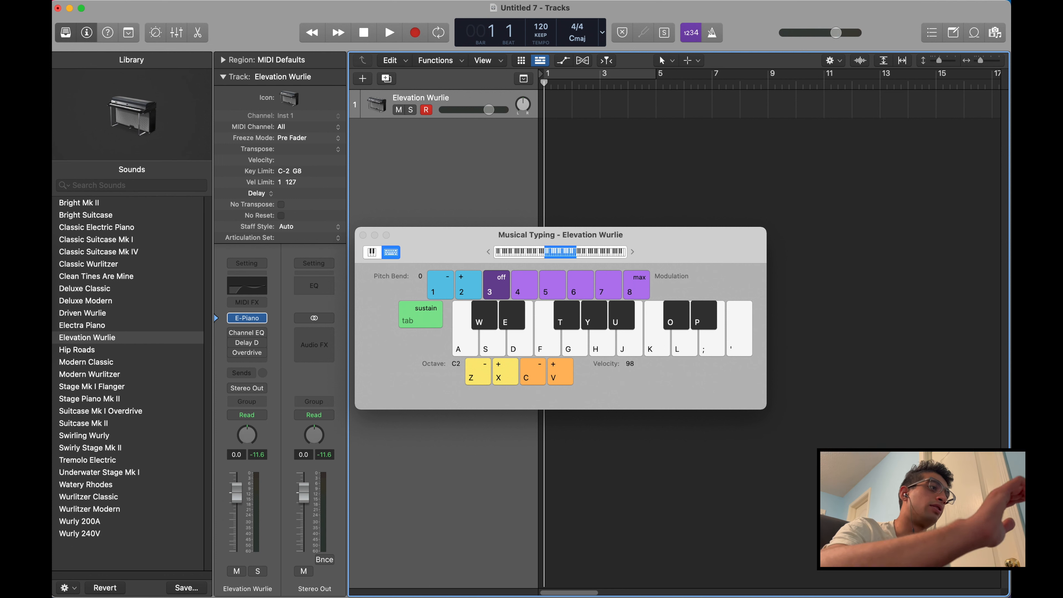
pyautogui.click(363, 236)
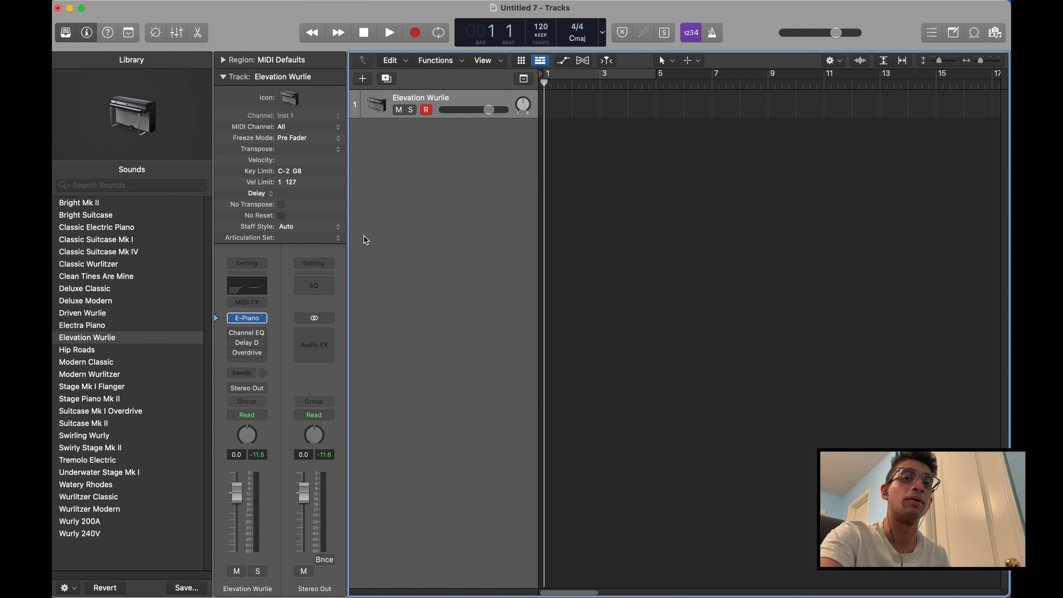
# Lower the Elevation Wurlie track's volume to -0.5 and reset it to 0
pyautogui.moveTo(237, 490)
pyautogui.mouseDown()
pyautogui.moveTo(236, 481)
pyautogui.moveTo(236, 549)
pyautogui.moveTo(236, 494)
pyautogui.mouseUp()
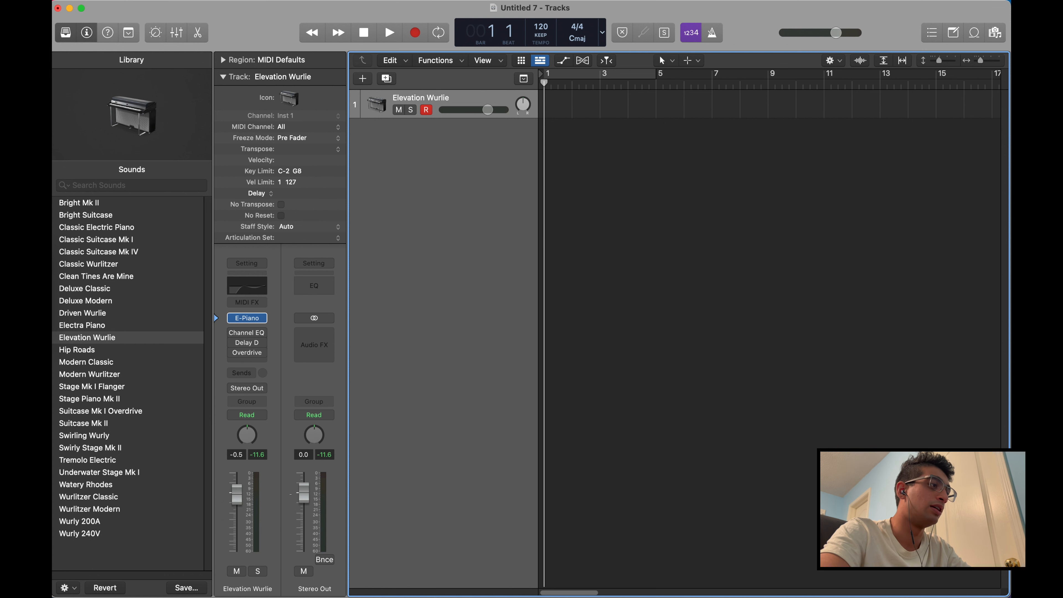
pyautogui.doubleClick(236, 455)
pyautogui.write('0')
pyautogui.press('Return')
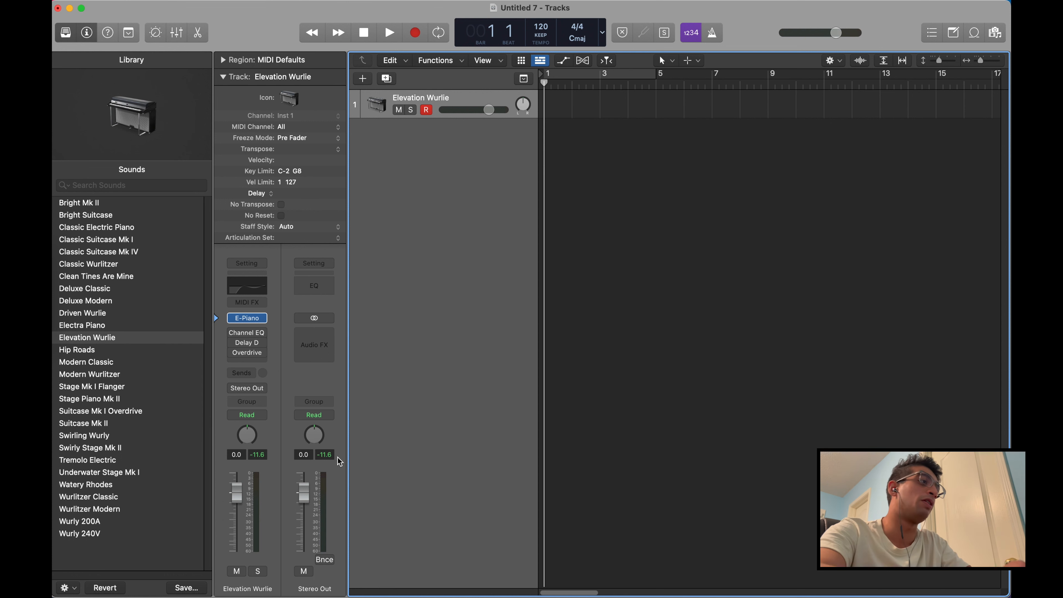
# Add one new Software Instrument track to the project
pyautogui.click(365, 79)
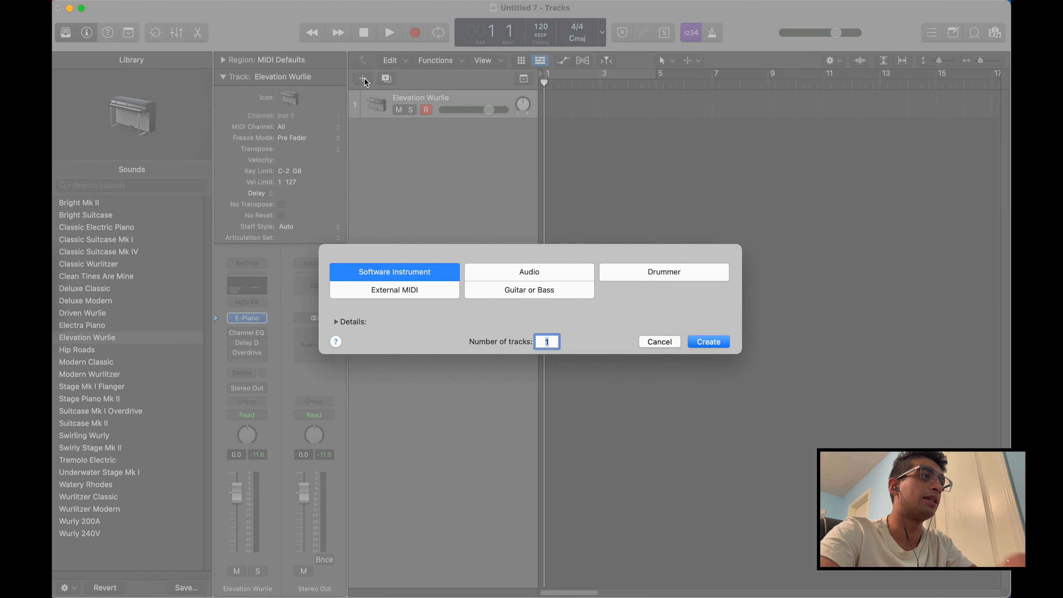
pyautogui.press('Return')
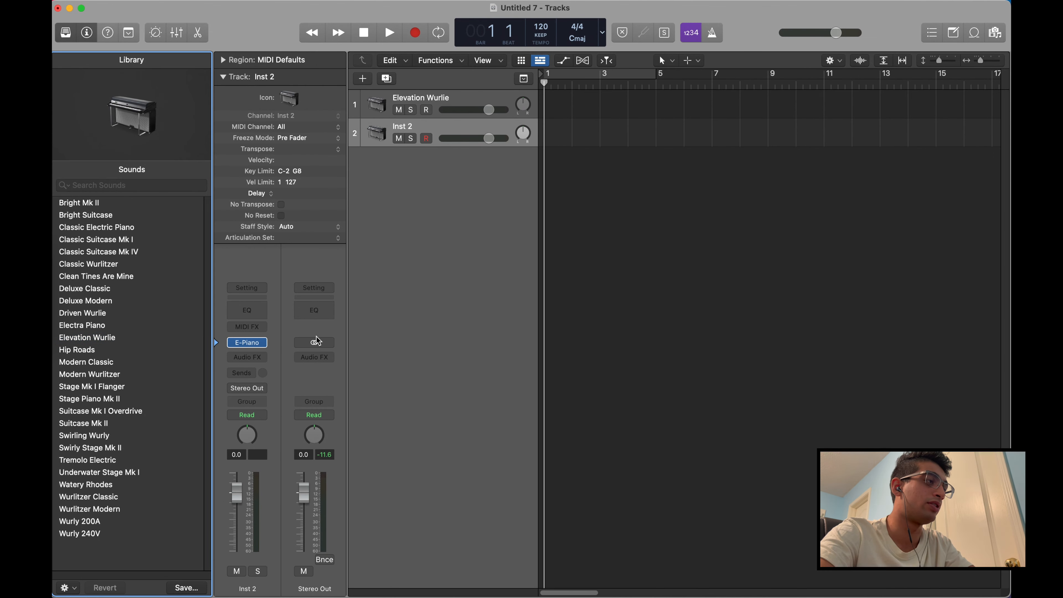
# Switch between the Elevation Wurlie and Inst 2 tracks to compare their channel strips
pyautogui.click(453, 100)
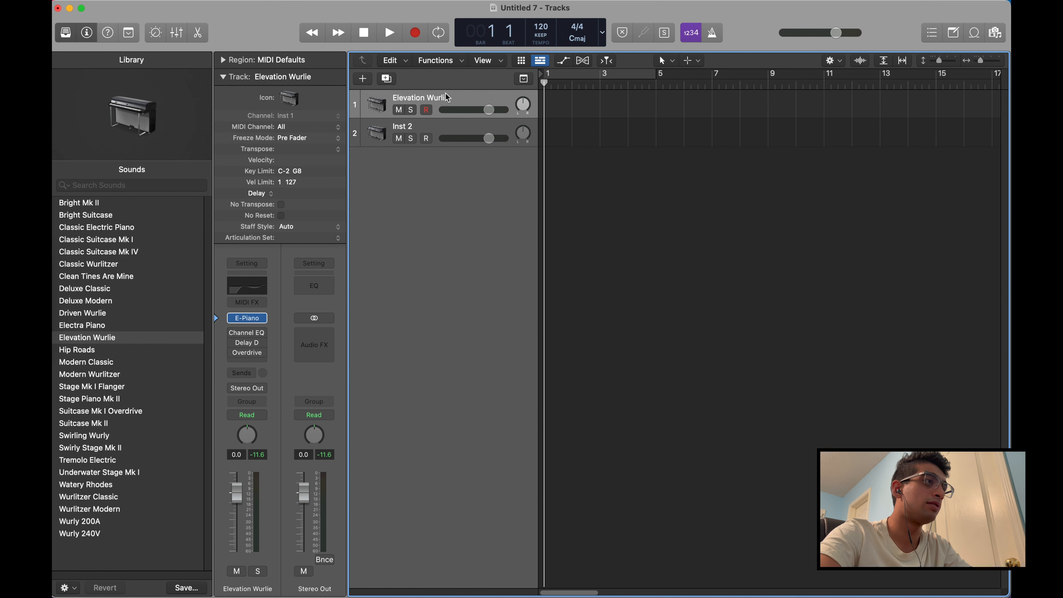
pyautogui.click(438, 123)
pyautogui.click(446, 96)
pyautogui.click(446, 126)
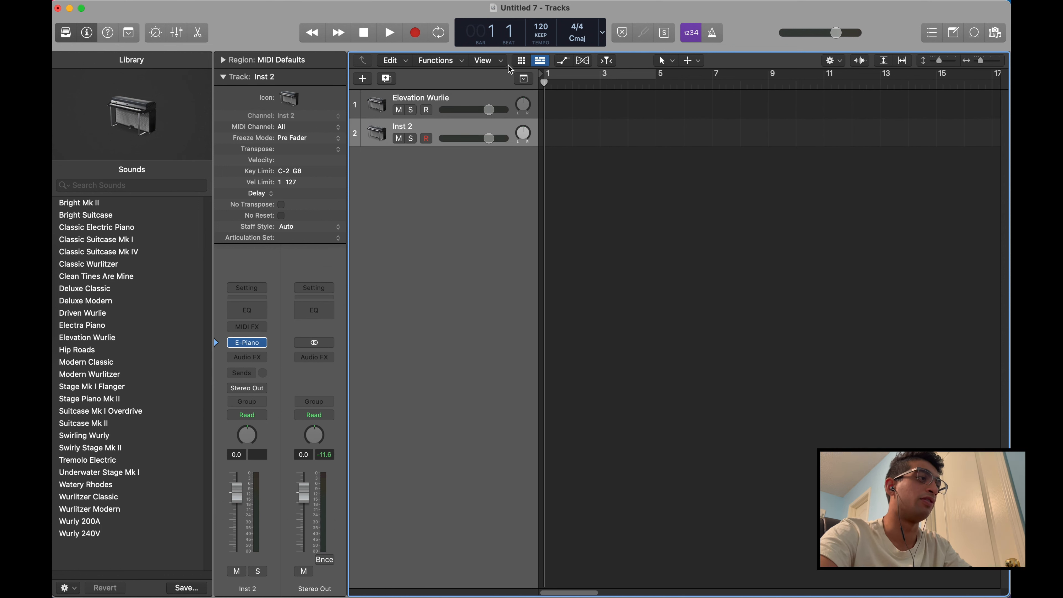
pyautogui.click(467, 97)
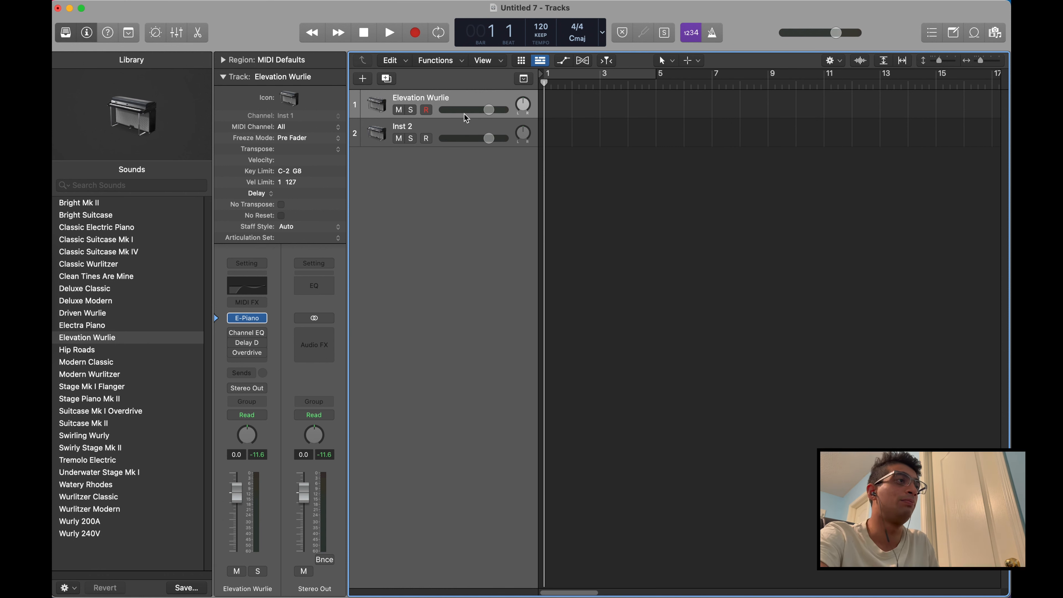
pyautogui.click(460, 126)
pyautogui.click(453, 99)
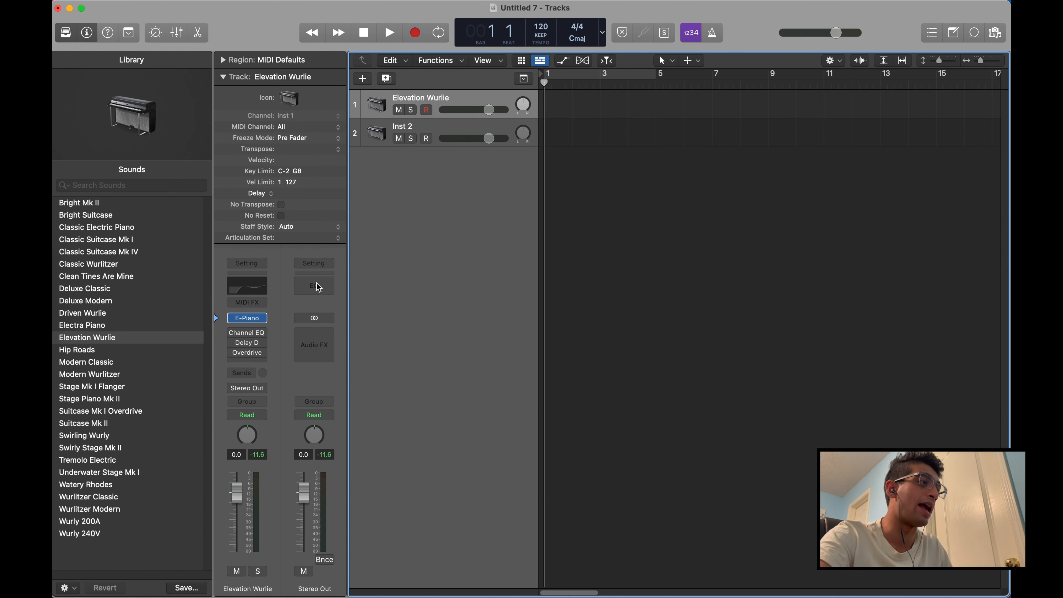
# Add a stereo Pitch Correction effect to the Stereo Out channel, close its window and check the output channel from both tracks
pyautogui.click(315, 333)
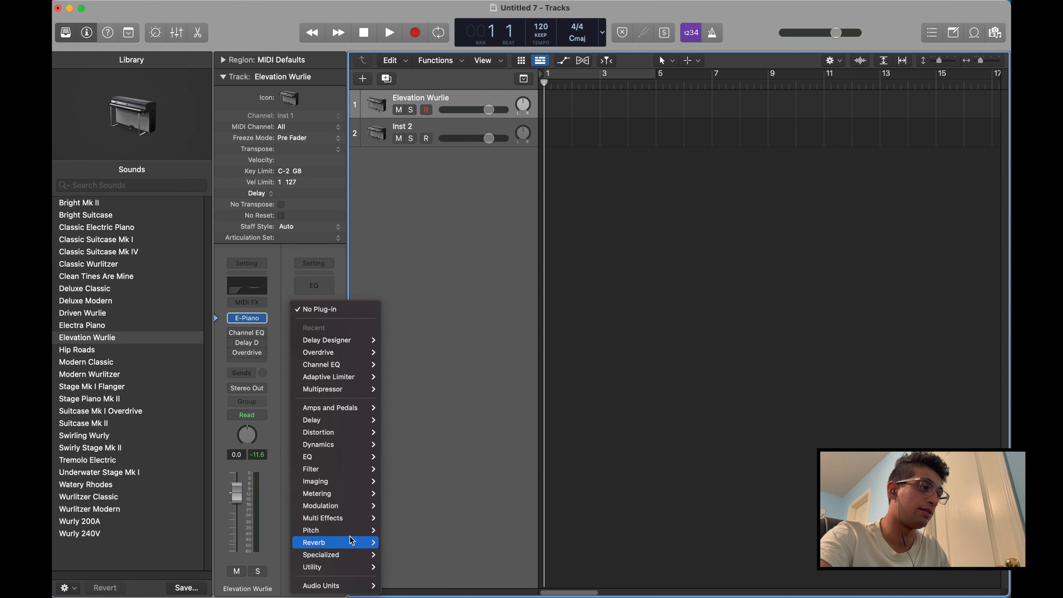
pyautogui.moveTo(354, 530)
pyautogui.moveTo(418, 530)
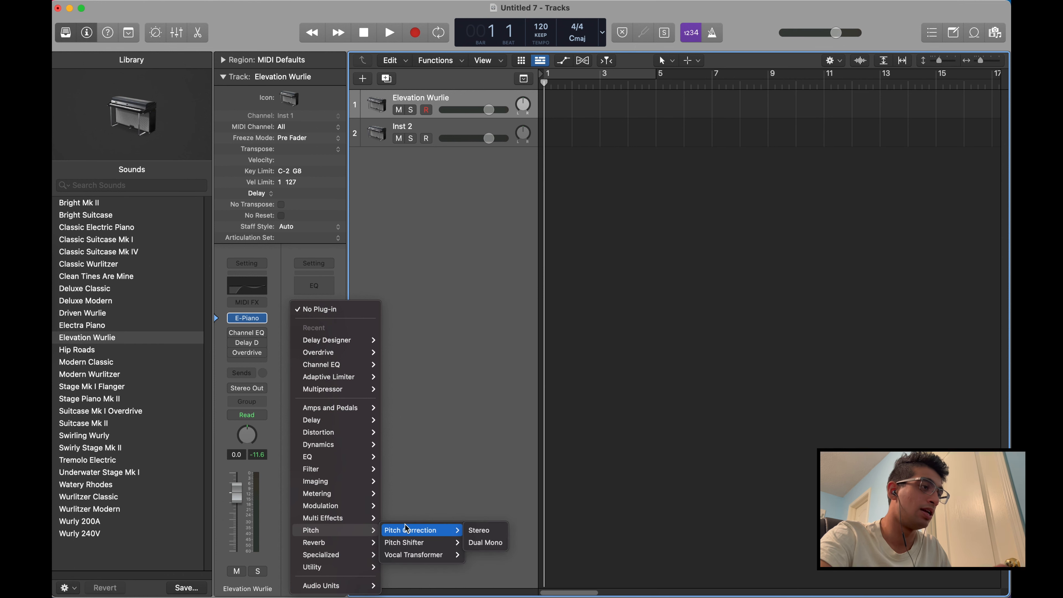
pyautogui.click(481, 532)
pyautogui.click(358, 150)
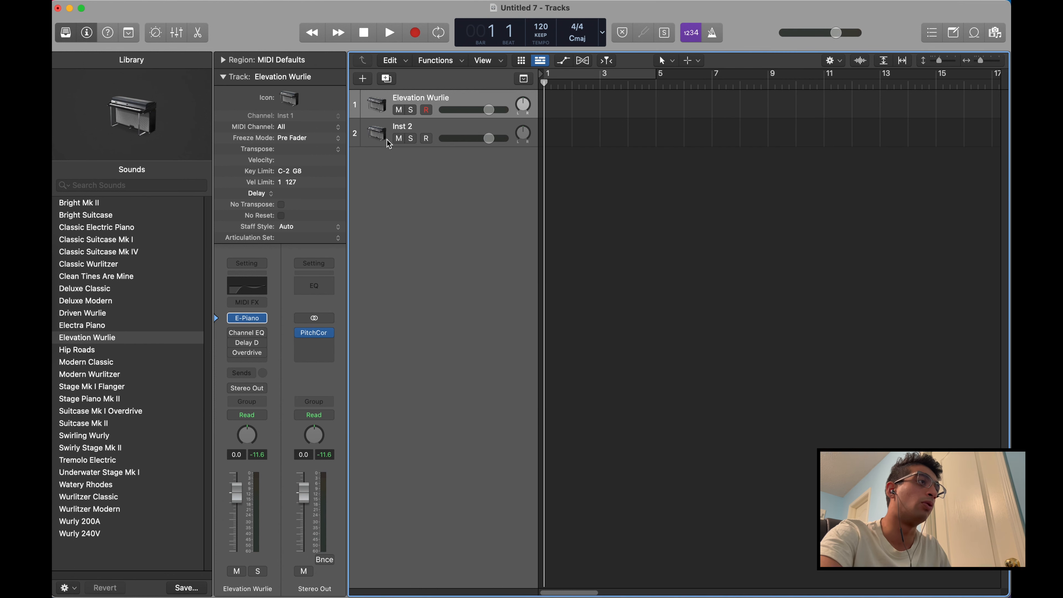
pyautogui.click(449, 126)
pyautogui.click(453, 116)
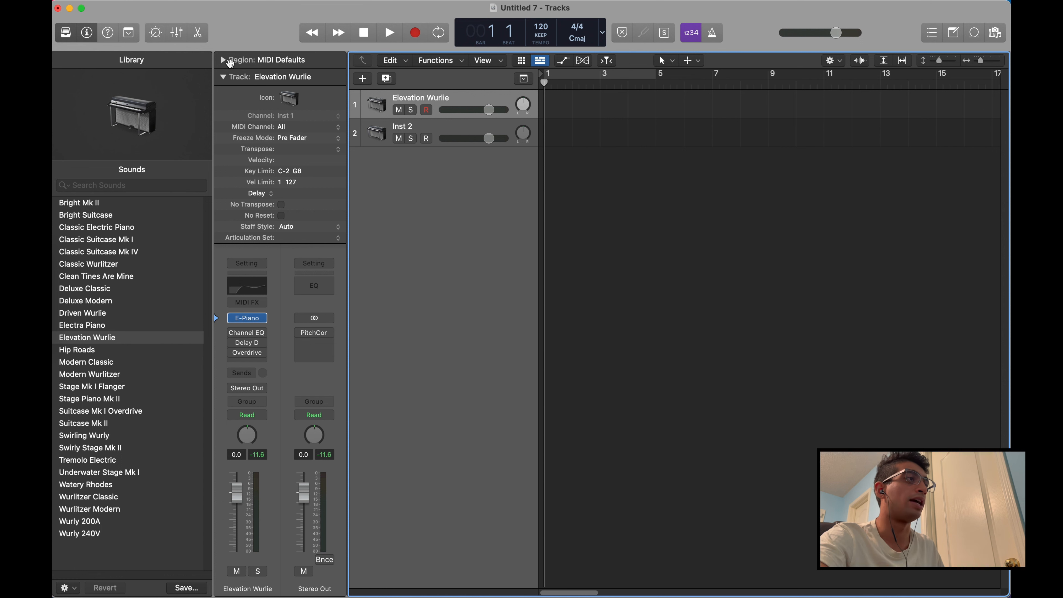
# Collapse the Elevation Wurlie track details and hide both the Inspector and the Library
pyautogui.click(224, 78)
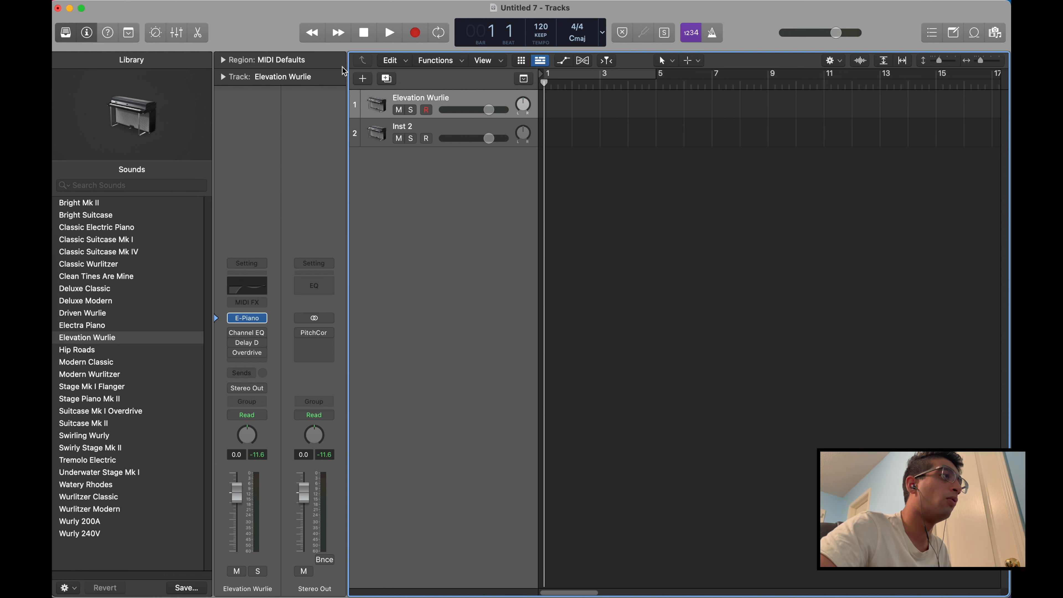
pyautogui.click(86, 33)
pyautogui.click(67, 34)
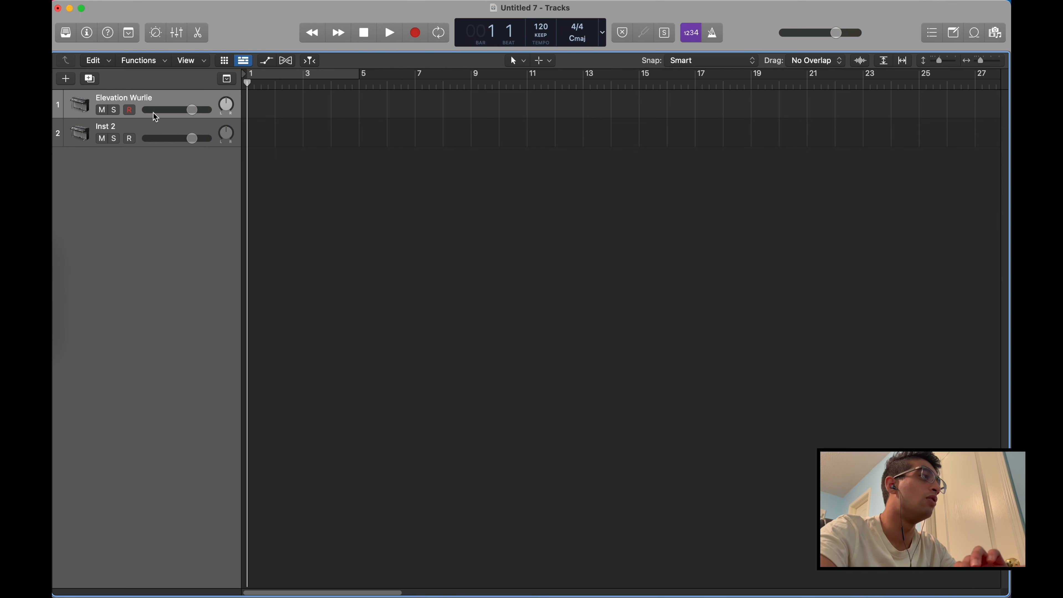
# Add six more Software Instrument tracks below Inst 2 and hide the Library again
pyautogui.click(155, 126)
pyautogui.click(68, 79)
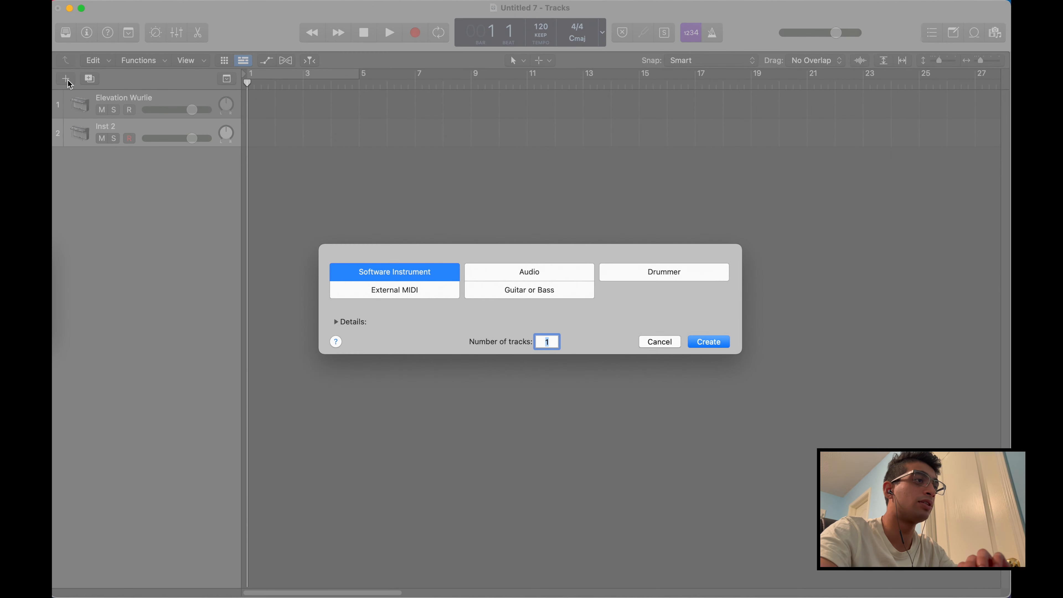
pyautogui.write('6')
pyautogui.press('Return')
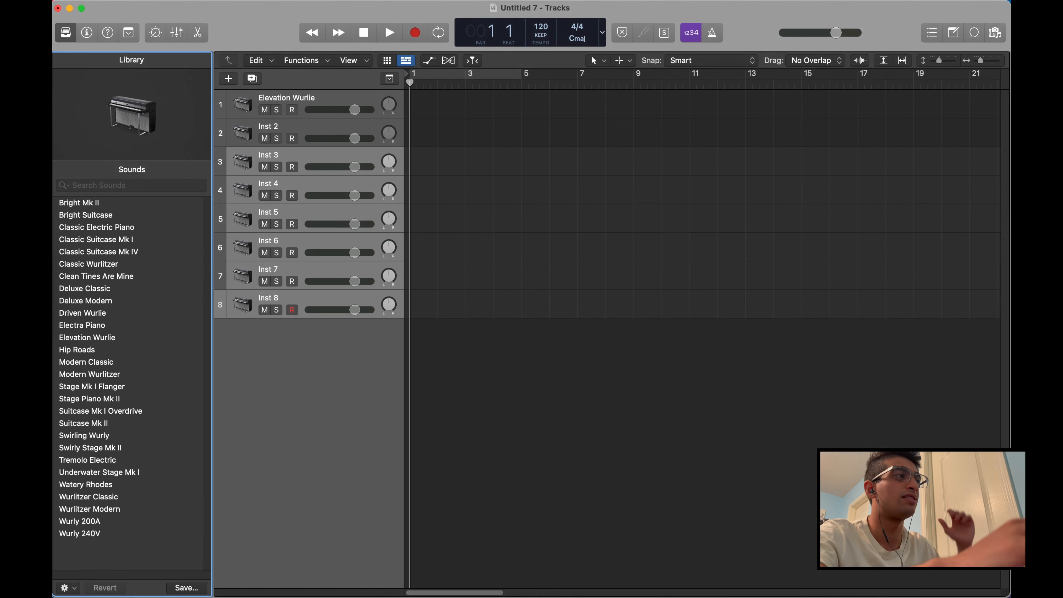
pyautogui.press('y')
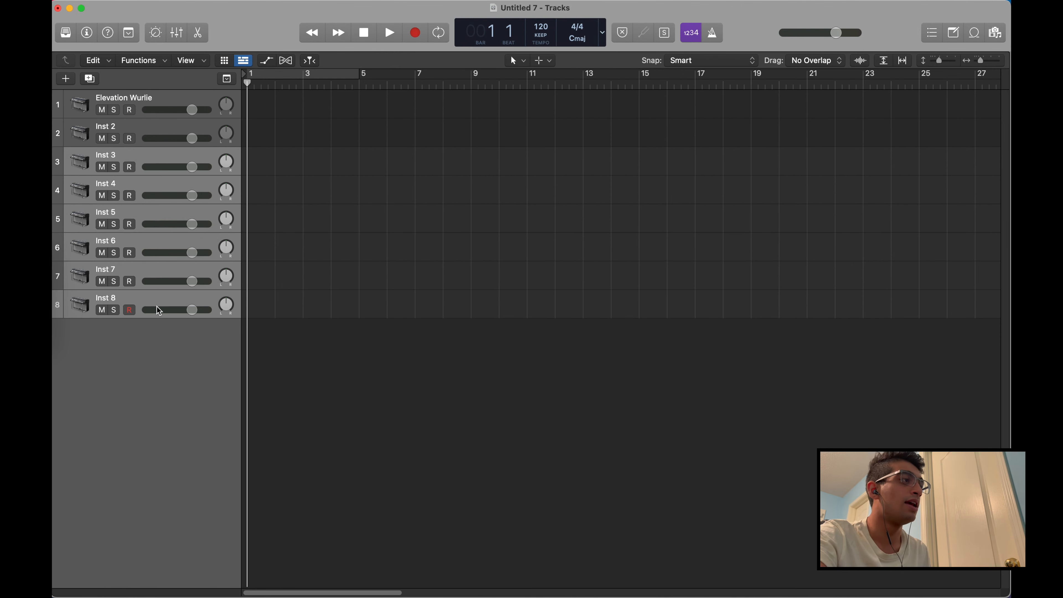
# Rename the Inst 3 track as "sample 1"
pyautogui.click(160, 270)
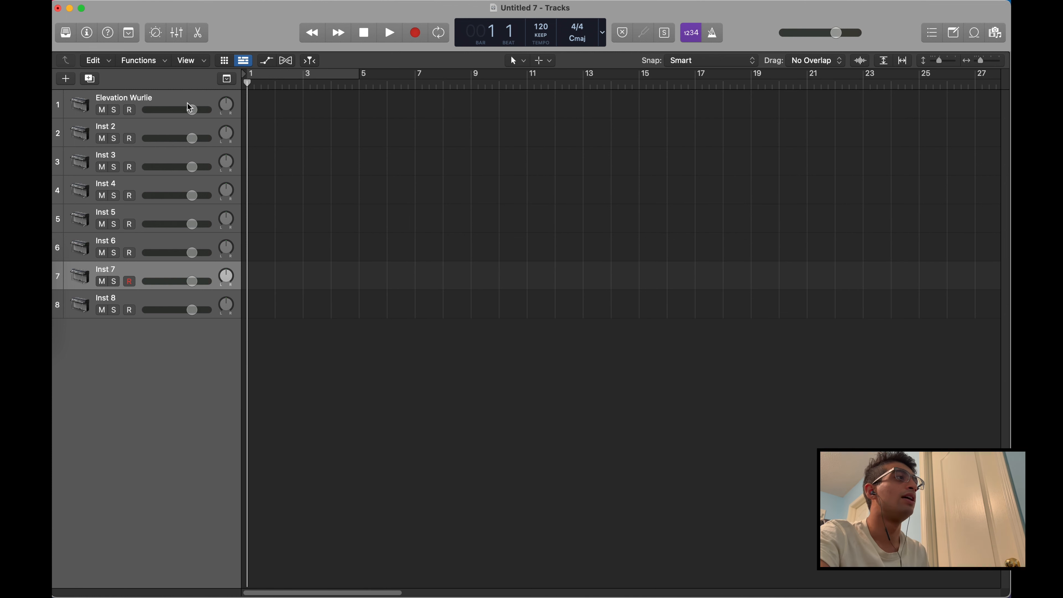
pyautogui.click(111, 126)
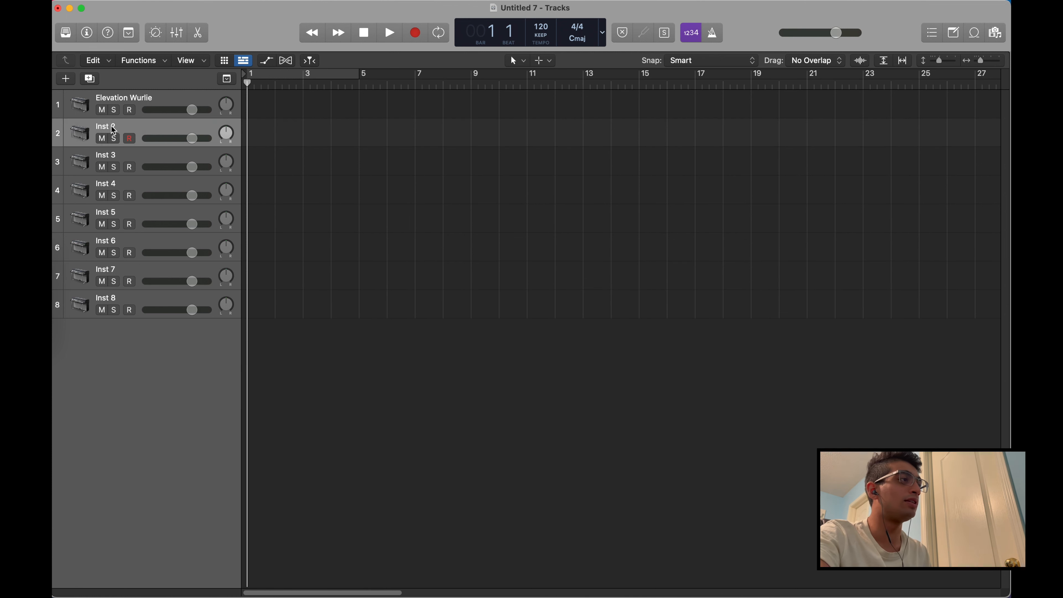
pyautogui.doubleClick(117, 153)
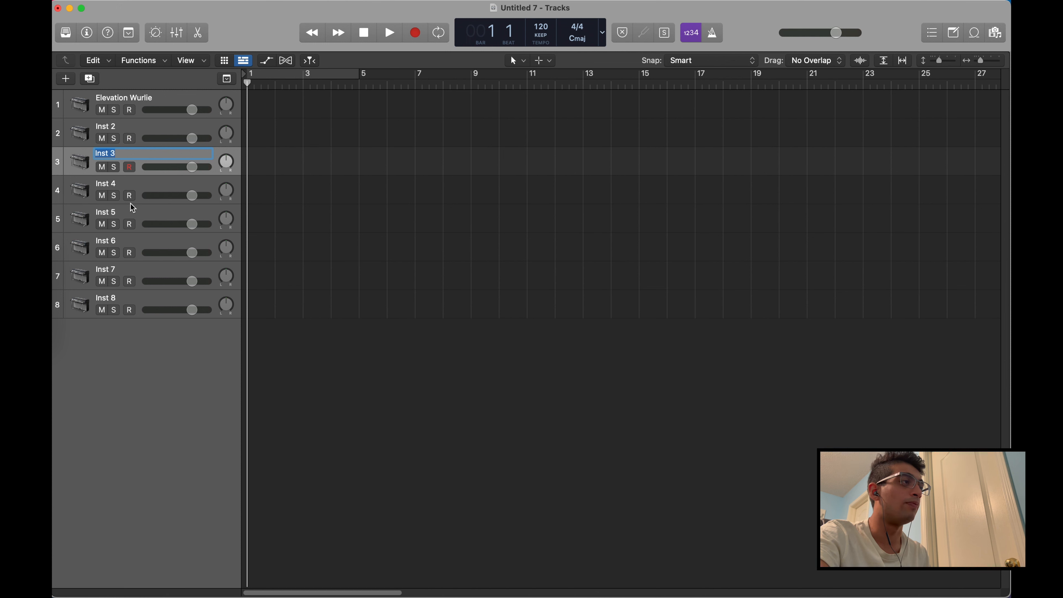
pyautogui.write('sample 1')
pyautogui.press('Return')
# Rename the Inst 4 track as "sample 67"
pyautogui.doubleClick(111, 183)
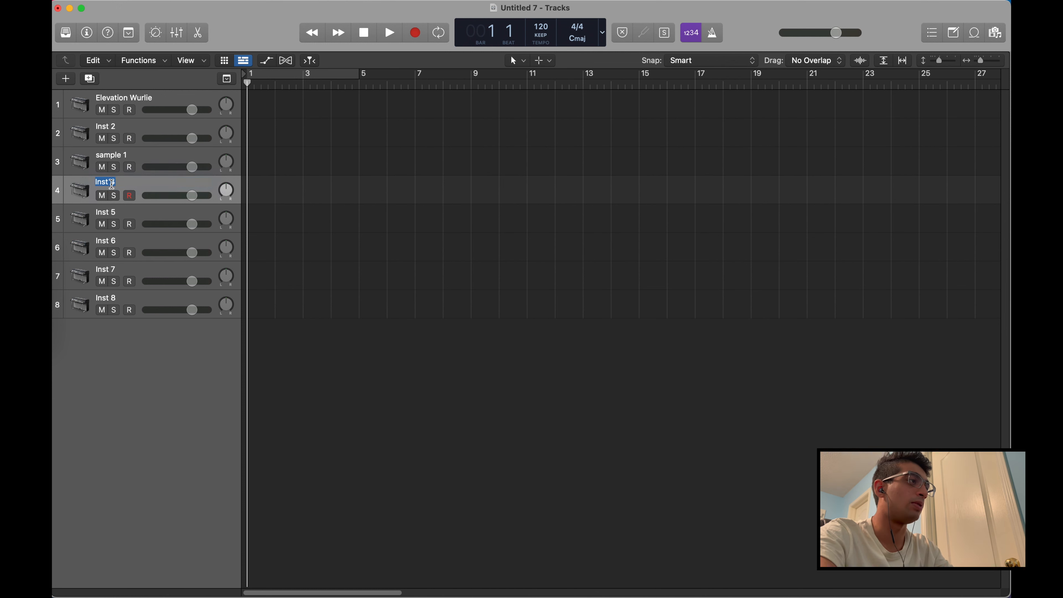
pyautogui.write('sample 67')
pyautogui.press('Return')
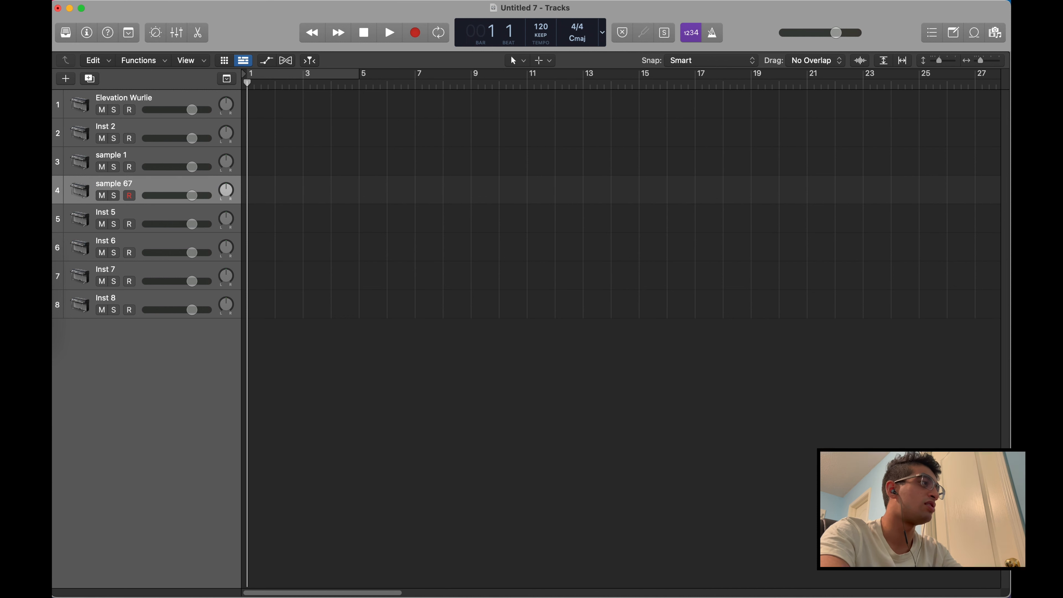
# Select the tracks one after another from Elevation Wurlie down to Inst 5 to review the track list
pyautogui.click(156, 104)
pyautogui.click(153, 132)
pyautogui.click(146, 161)
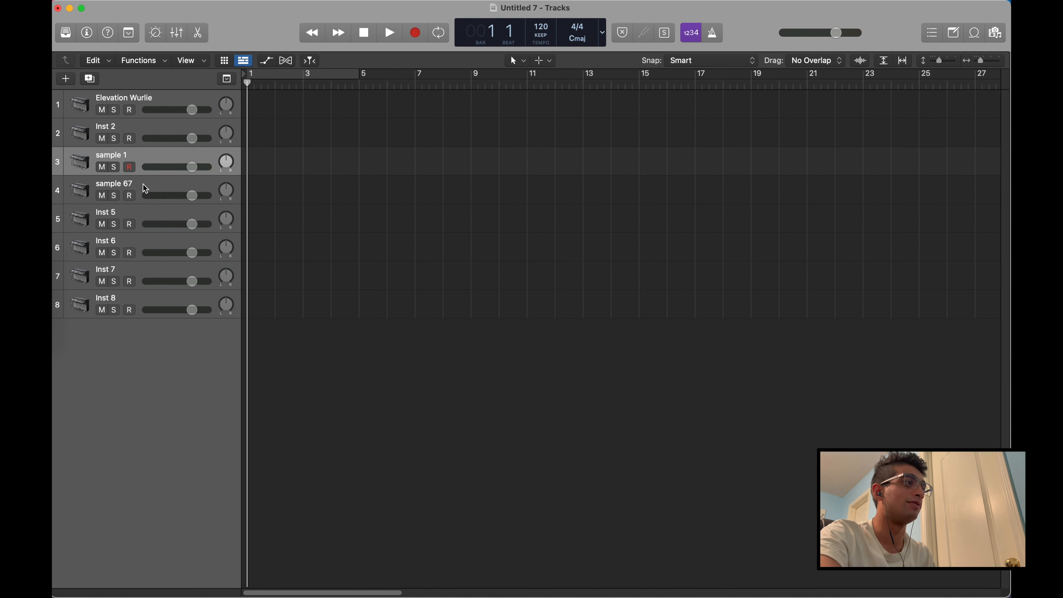
pyautogui.click(141, 189)
pyautogui.click(145, 214)
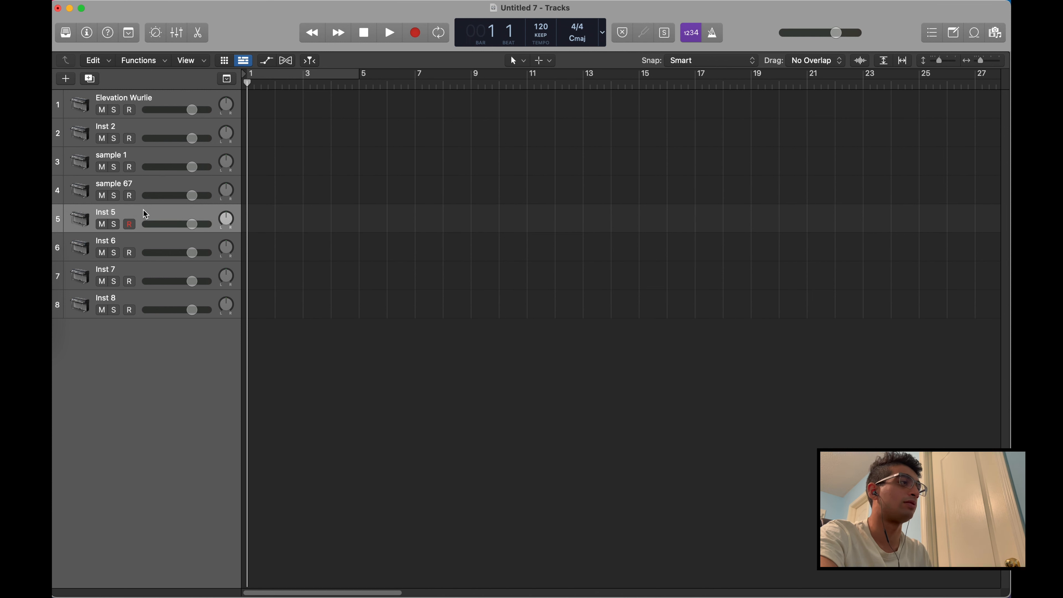
# Play a few notes on the Inst 5 track with the Musical Typing keyboard and close the keyboard window
pyautogui.press('super+k')
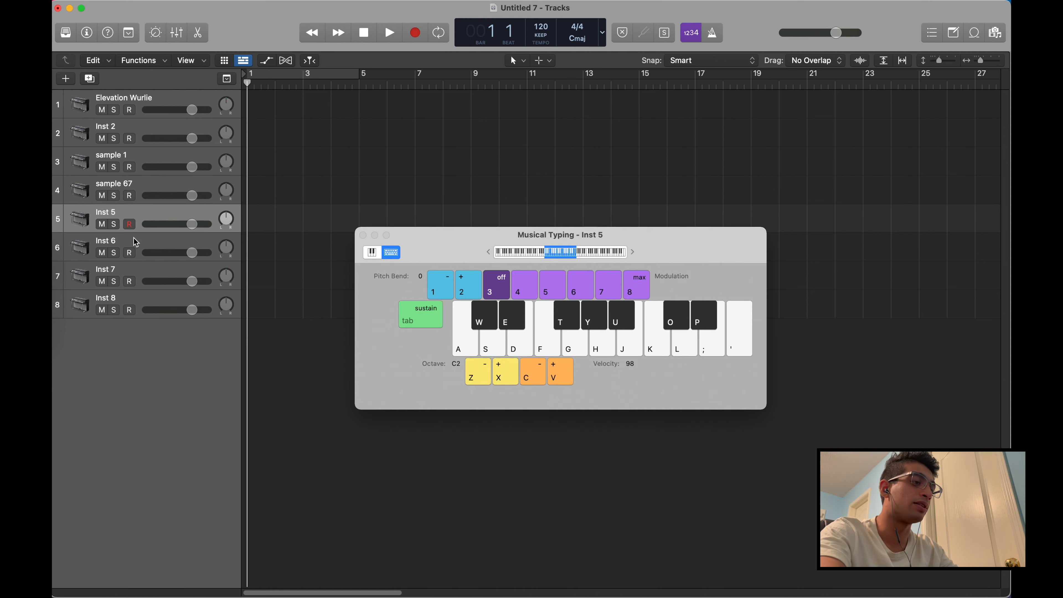
pyautogui.press('a')
pyautogui.press('f')
pyautogui.press('d')
pyautogui.press('f')
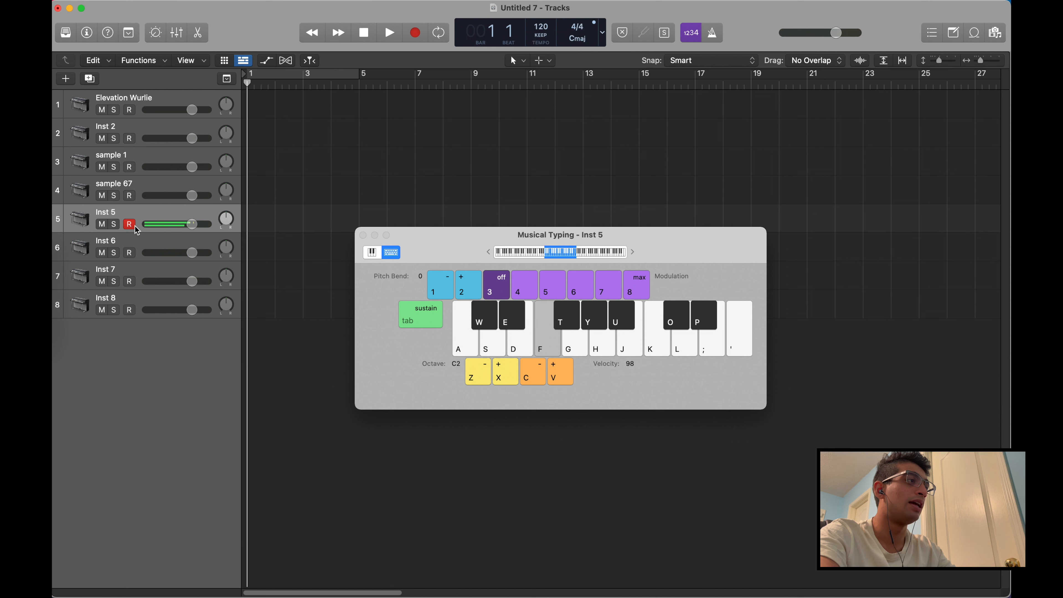
pyautogui.press('super+q')
pyautogui.click(529, 266)
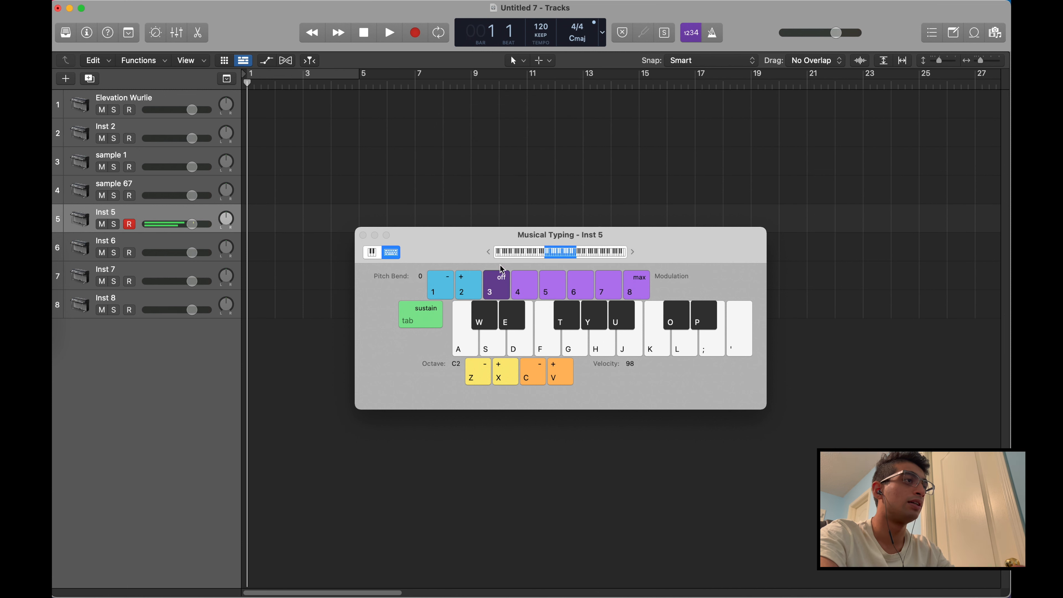
pyautogui.press('super+q')
pyautogui.click(501, 268)
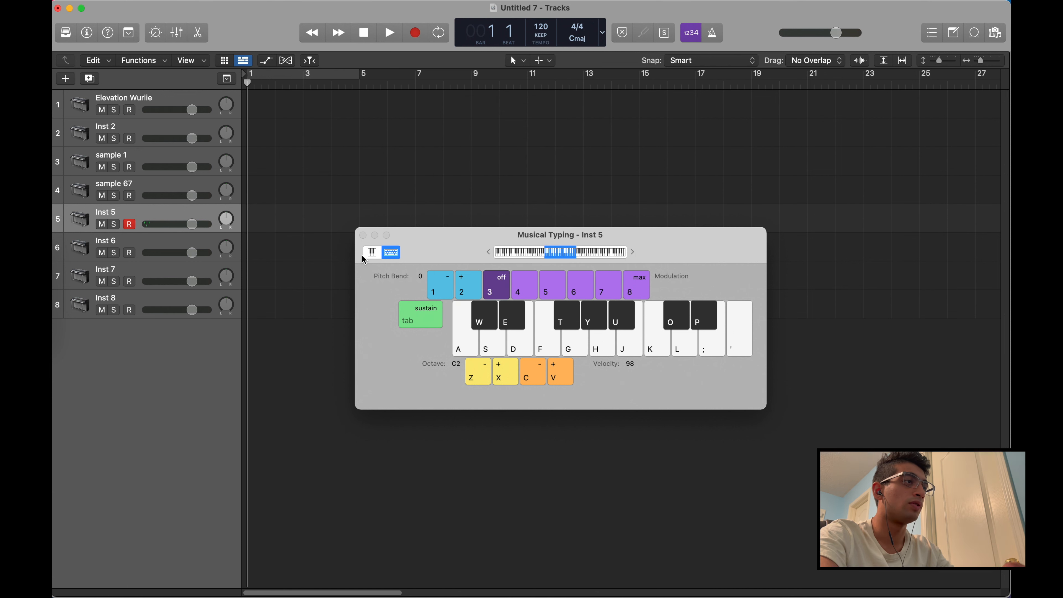
pyautogui.click(363, 235)
# Select the Inst 2 track and play a series of notes on it with Musical Typing
pyautogui.click(161, 131)
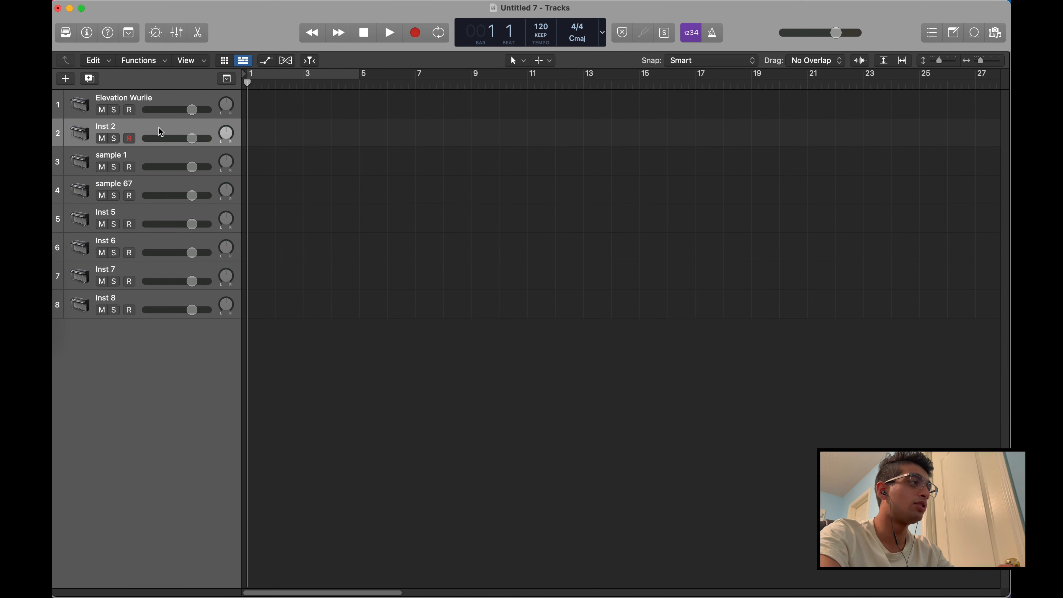
pyautogui.press('super+k')
pyautogui.press('a')
pyautogui.press('s')
pyautogui.press('f')
pyautogui.press('s')
pyautogui.press('d')
pyautogui.press('a')
pyautogui.press('f')
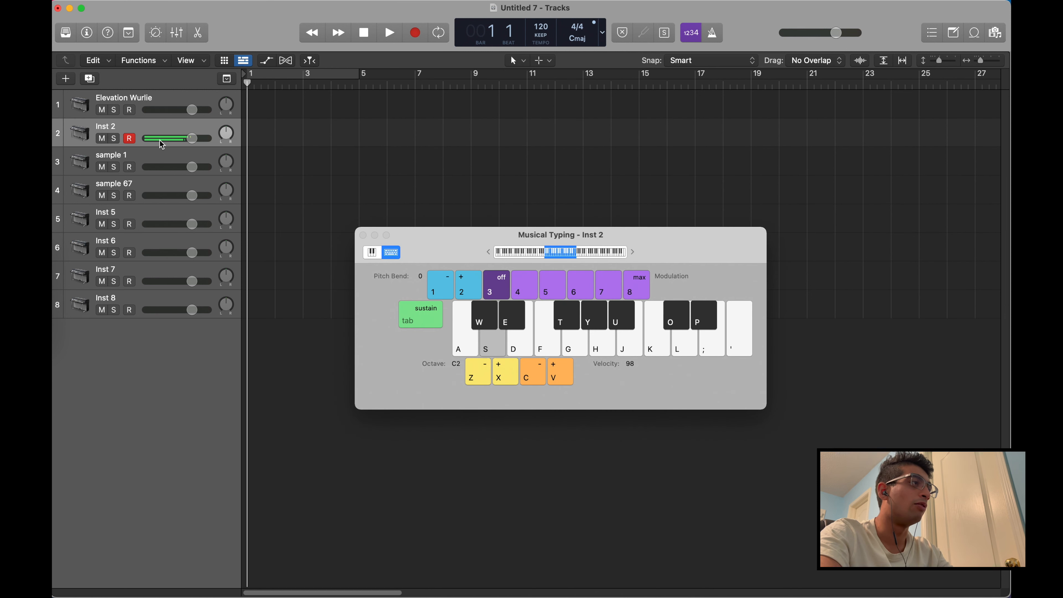
# Play notes on the sample 1 and Inst 5 tracks with Musical Typing and close the keyboard window
pyautogui.click(155, 154)
pyautogui.press('f')
pyautogui.press('f')
pyautogui.press('a')
pyautogui.press('s')
pyautogui.click(171, 213)
pyautogui.press('s')
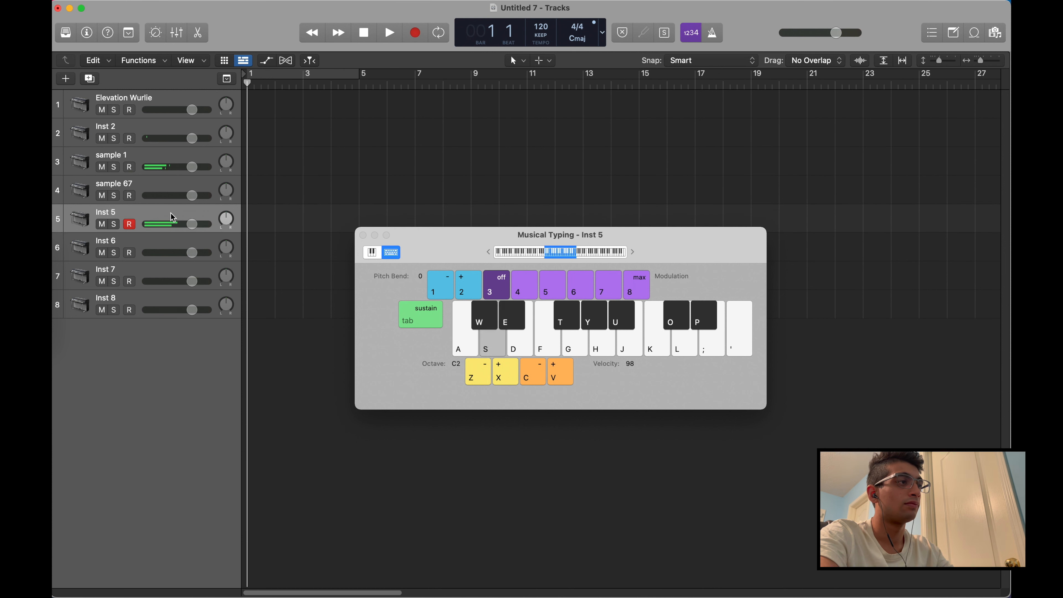
pyautogui.click(363, 236)
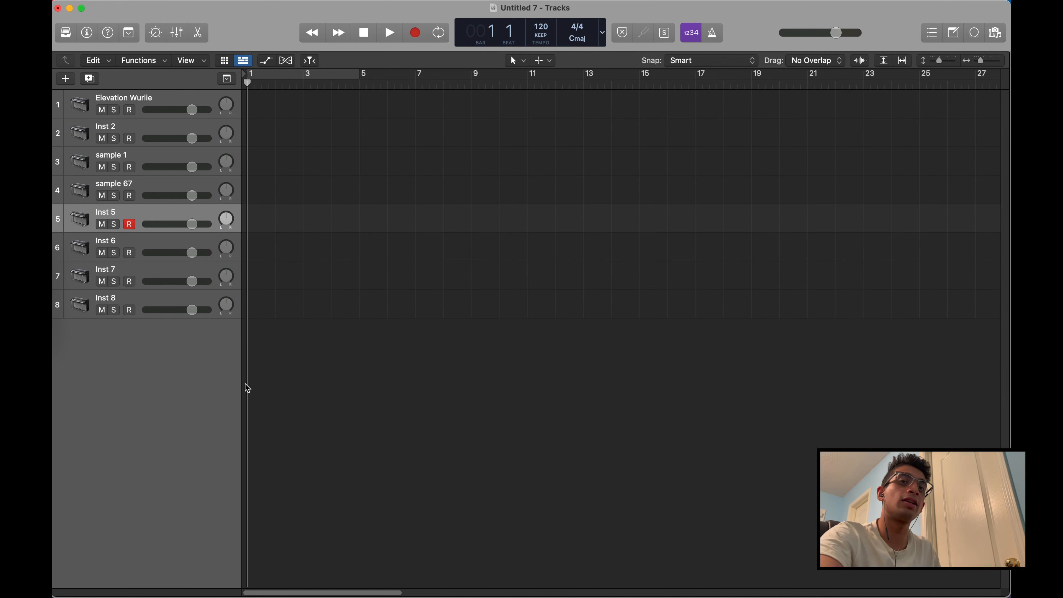
# Create a MIDI region at bar 1 on the Elevation Wurlie track and extend it to bar 3
pyautogui.rightClick(259, 114)
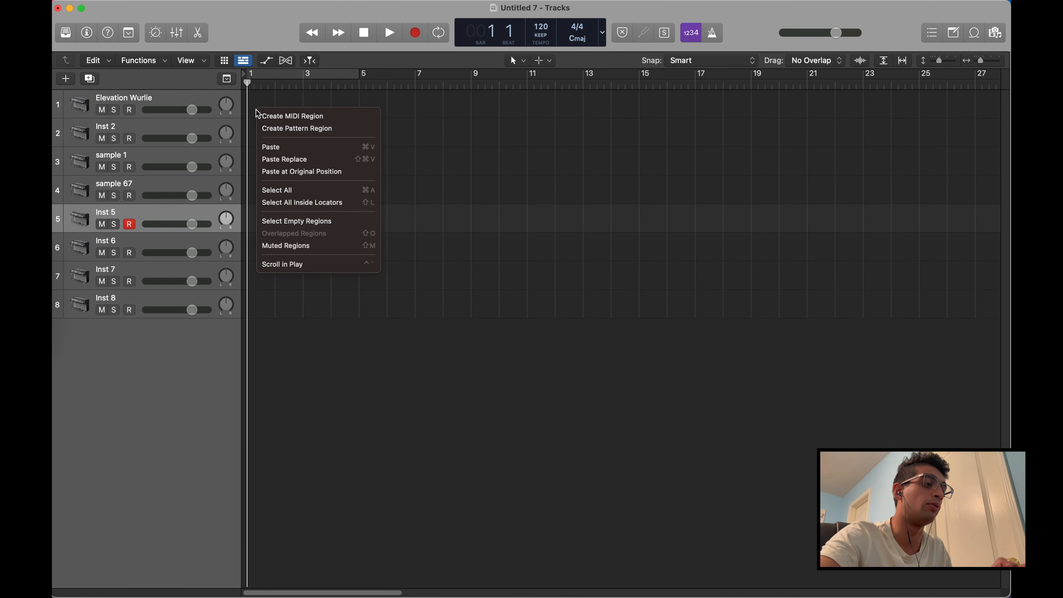
pyautogui.click(274, 116)
pyautogui.moveTo(274, 110); pyautogui.dragTo(298, 110)
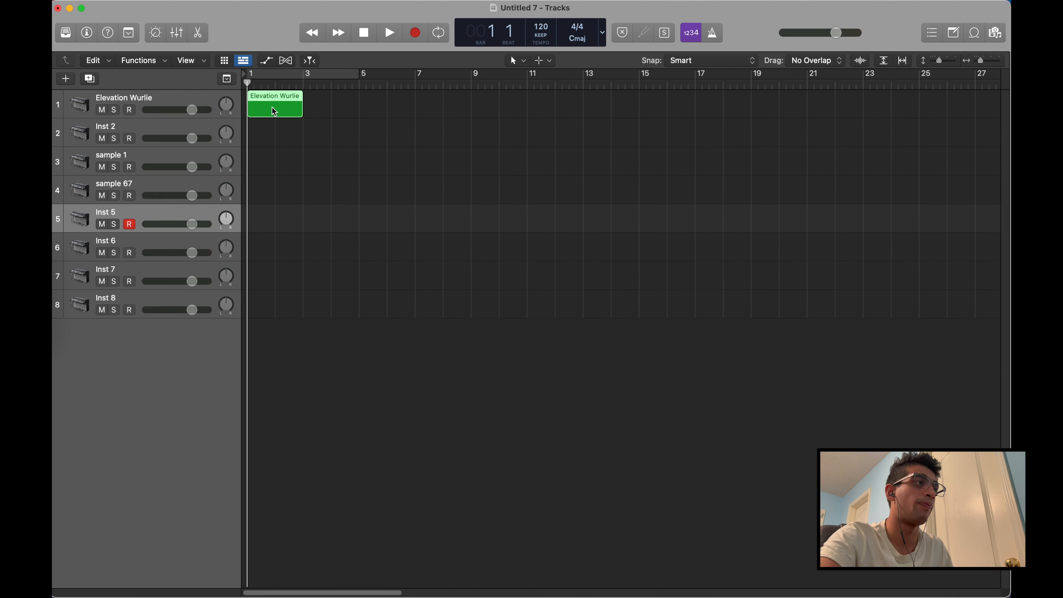
# Open the Elevation Wurlie region in the Piano Roll and enlarge the editor area
pyautogui.doubleClick(272, 108)
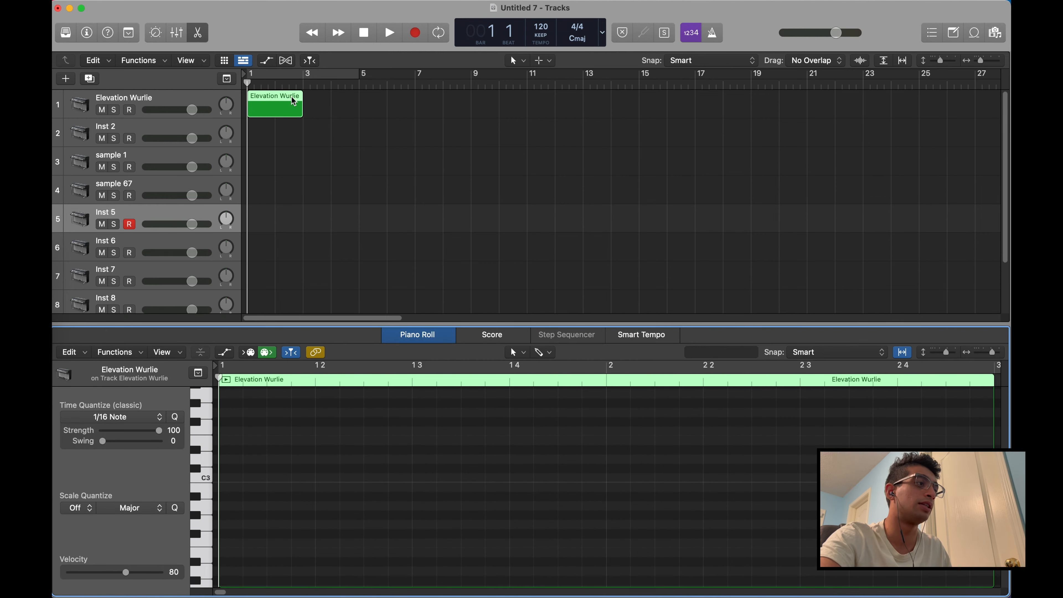
pyautogui.moveTo(377, 324); pyautogui.dragTo(429, 170)
pyautogui.scroll(-5, 392, 357)
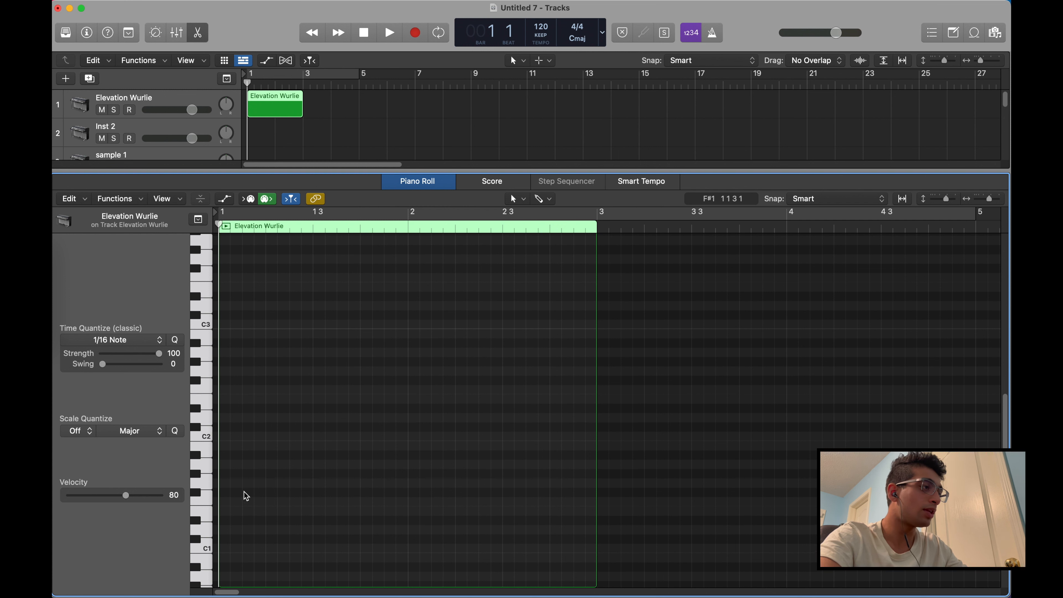
# Audition notes on the Piano Roll's vertical keyboard and compare it with the Musical Typing keyboard
pyautogui.moveTo(205, 520); pyautogui.dragTo(212, 420)
pyautogui.press('super+k')
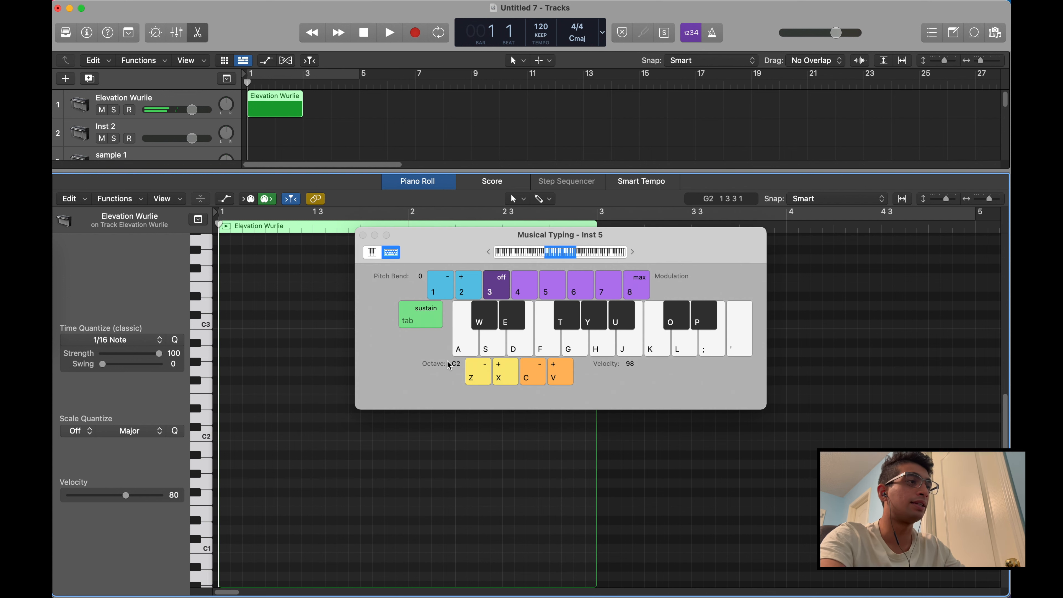
pyautogui.click(363, 235)
pyautogui.moveTo(202, 415); pyautogui.dragTo(209, 355)
# Draw a chord in bar 1 of the region using one-bar notes C3, E3 and G3
pyautogui.scroll(5, 259, 410)
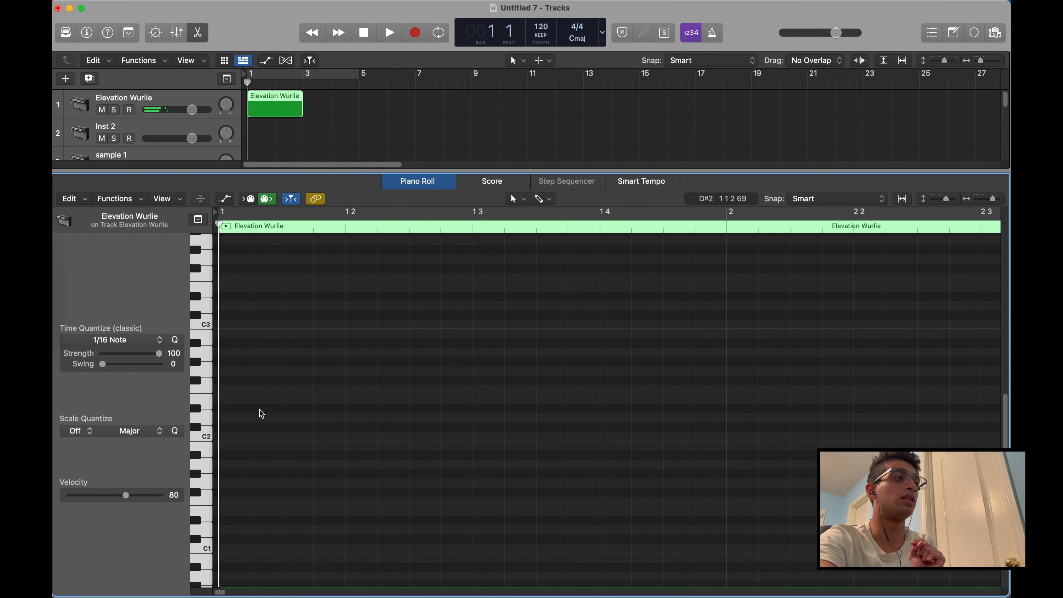
pyautogui.scroll(-5, 259, 409)
pyautogui.scroll(-1, 259, 409)
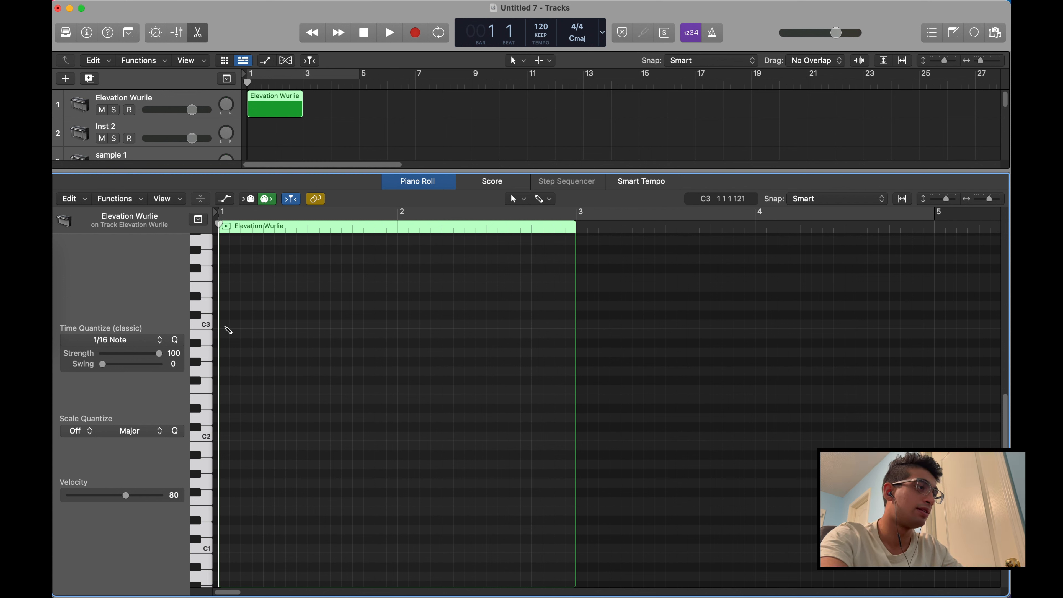
pyautogui.click(223, 324)
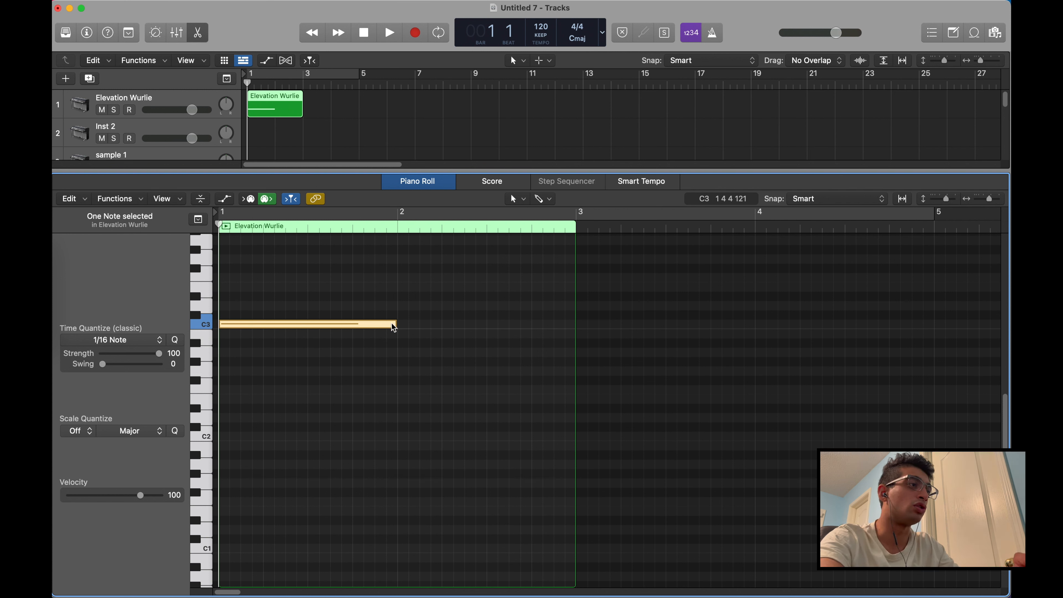
pyautogui.moveTo(397, 323)
pyautogui.mouseDown()
pyautogui.moveTo(342, 323)
pyautogui.moveTo(318, 293)
pyautogui.moveTo(317, 325)
pyautogui.moveTo(396, 328)
pyautogui.mouseUp()
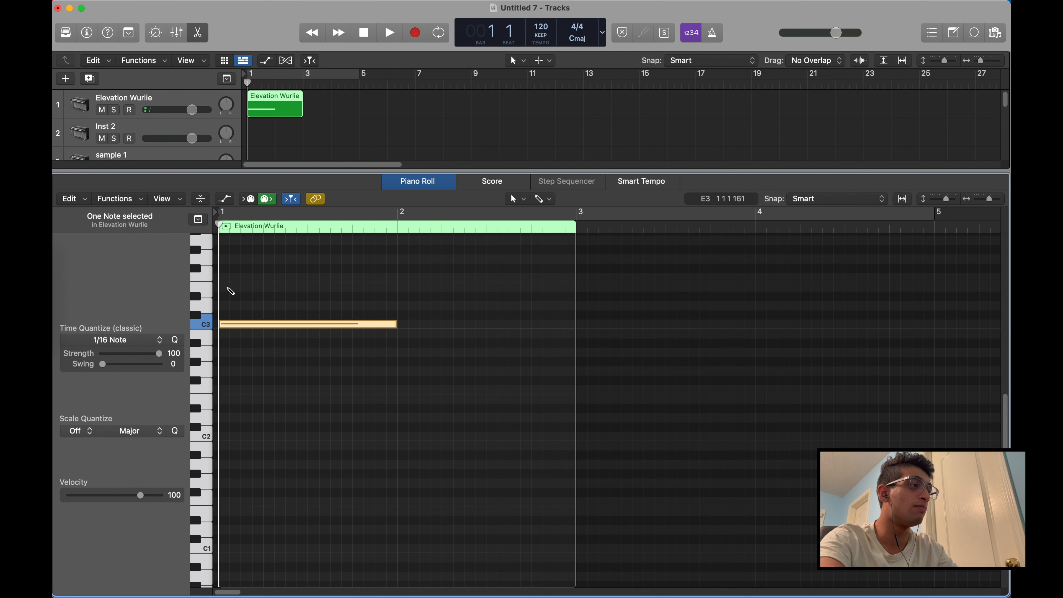
pyautogui.keyDown('super'); pyautogui.click(228, 288); pyautogui.keyUp('super')
pyautogui.scroll(2, 238, 291)
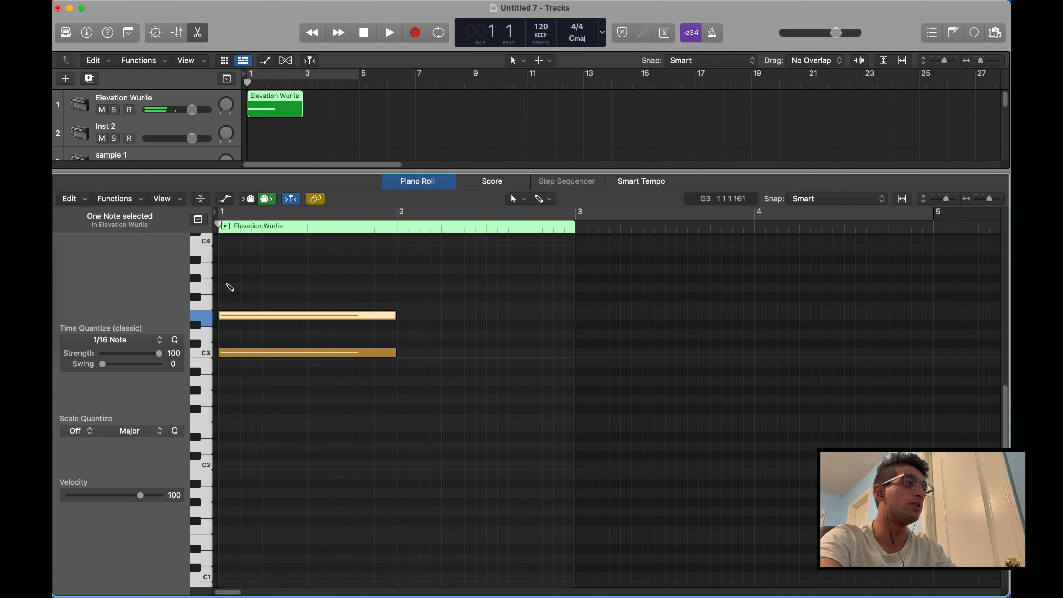
pyautogui.keyDown('super'); pyautogui.click(228, 287); pyautogui.keyUp('super')
pyautogui.scroll(3, 243, 286)
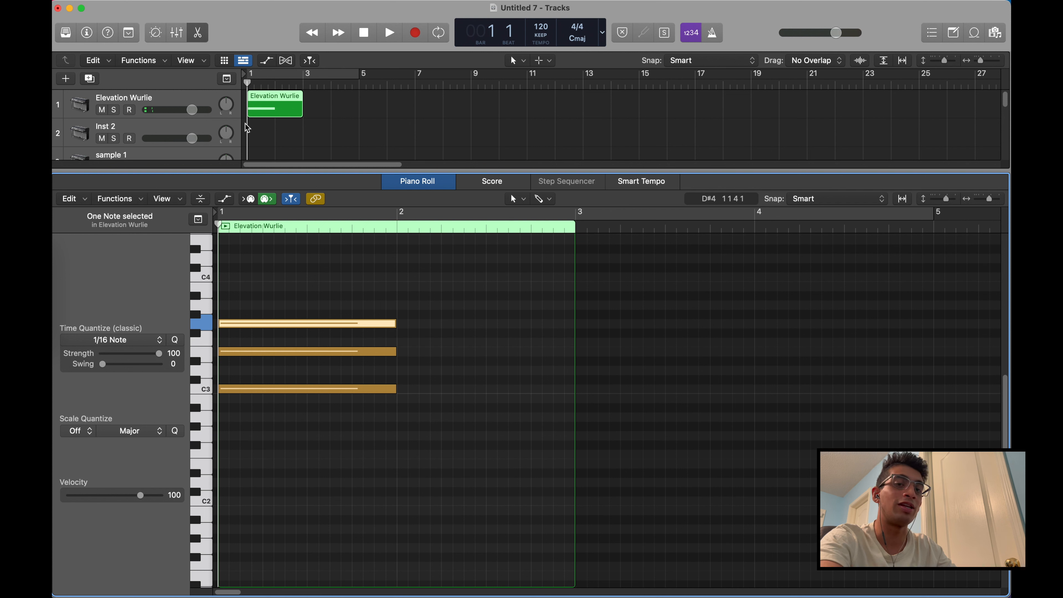
# Play the bar 1 chord several times, returning the playhead to the start, and stop playback
pyautogui.press('space')
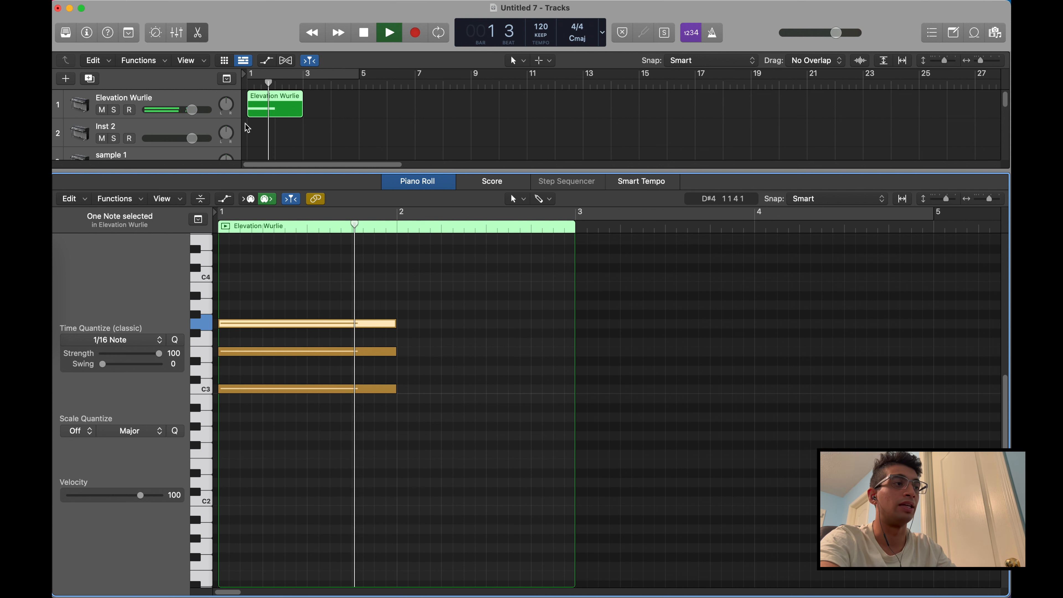
pyautogui.press('space')
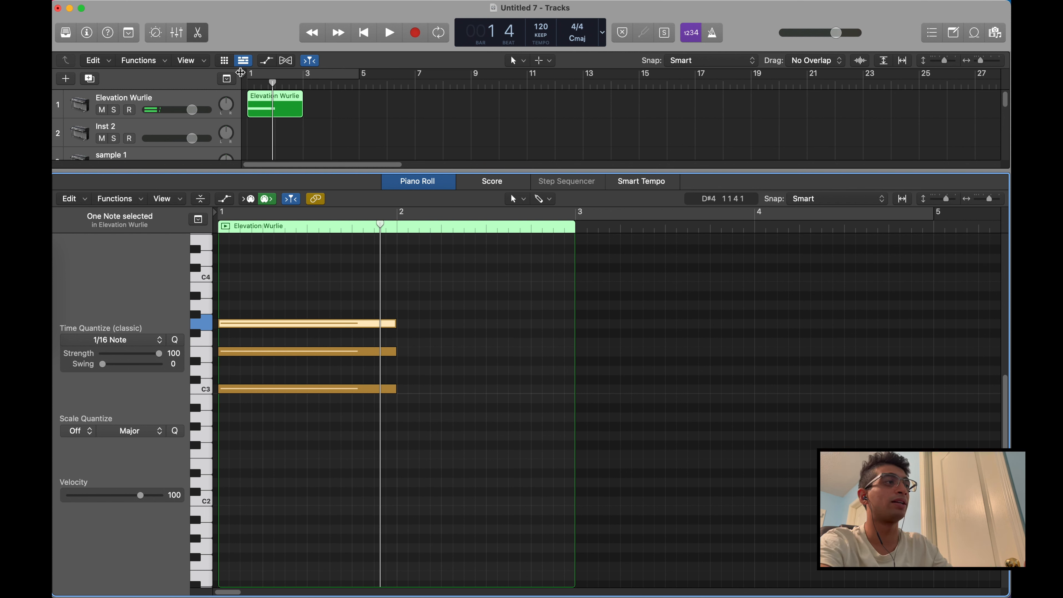
pyautogui.press('Return')
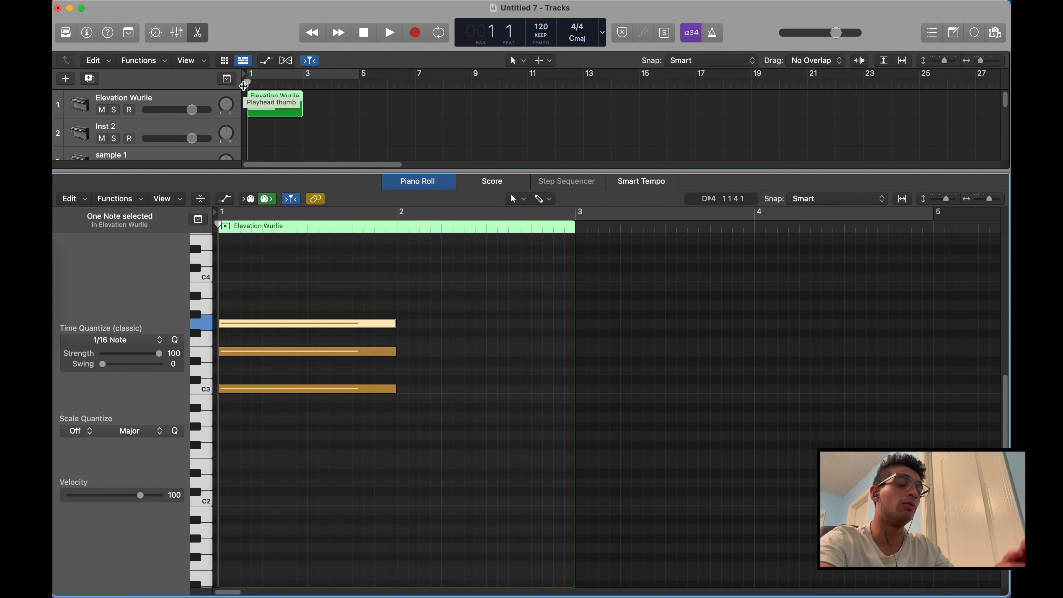
pyautogui.press('space')
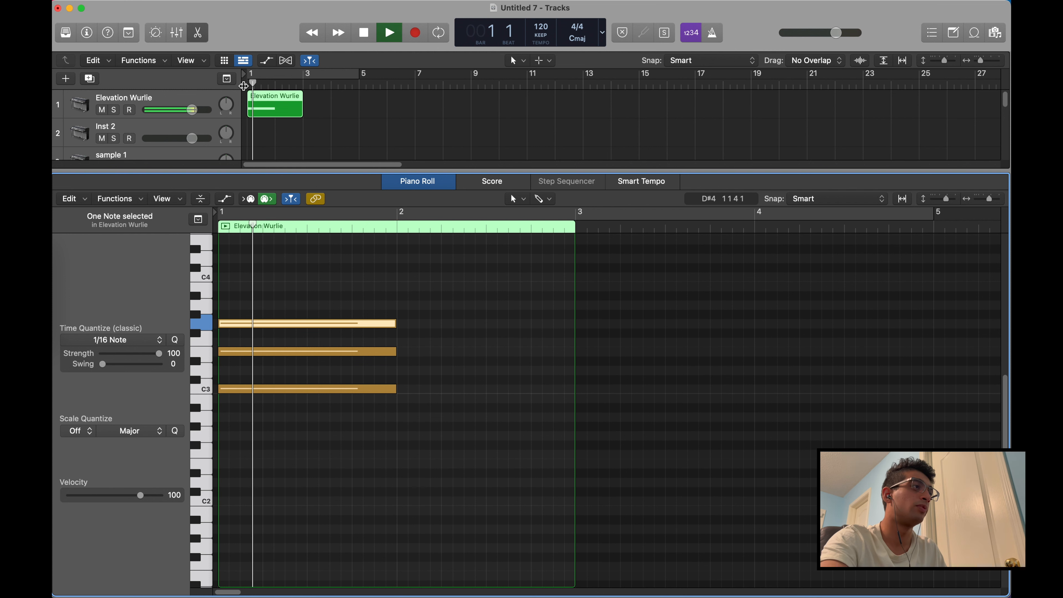
pyautogui.press('space')
pyautogui.press('space')
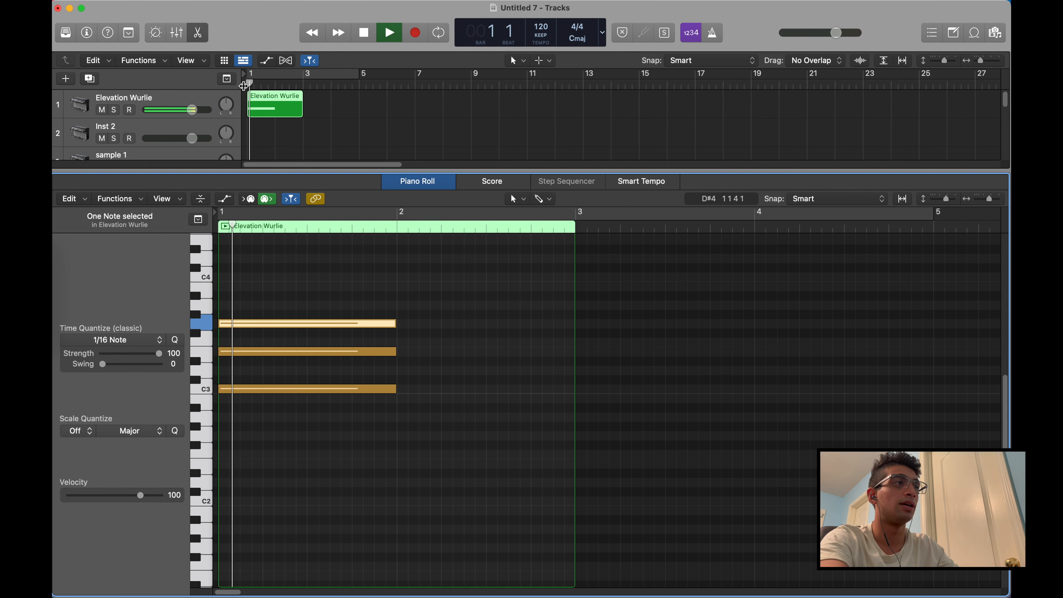
pyautogui.press('Return')
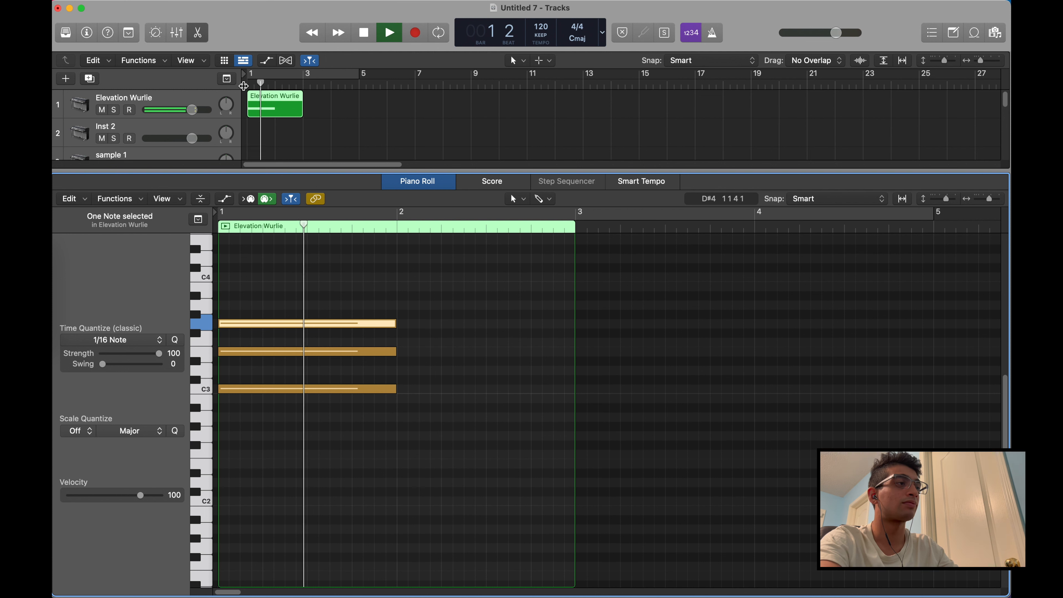
pyautogui.press('space')
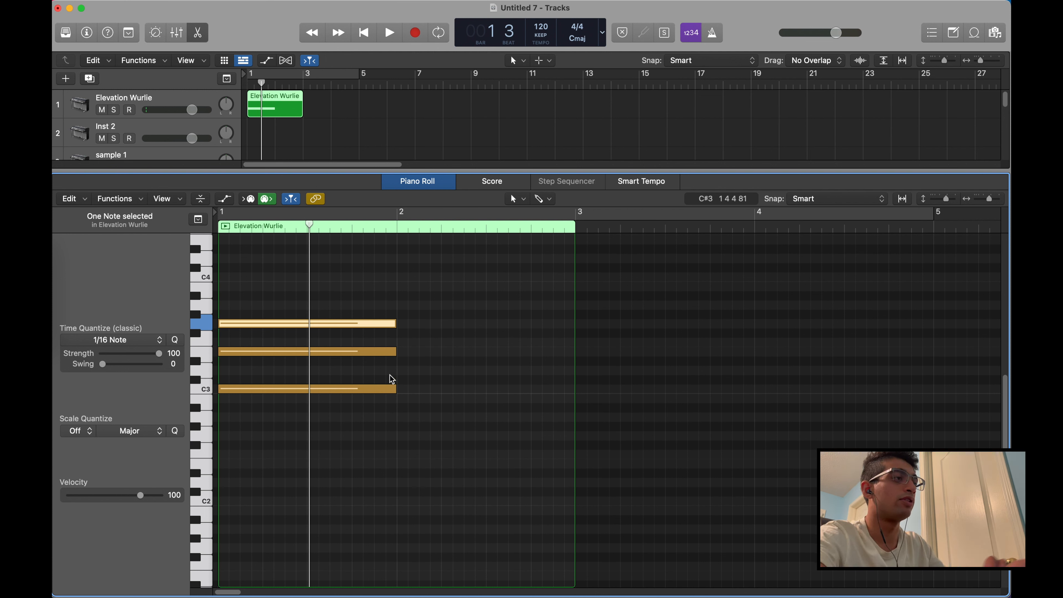
# Draw a second chord in bar 2 of the region using one-bar notes C3, D#3 and G3
pyautogui.click(401, 390)
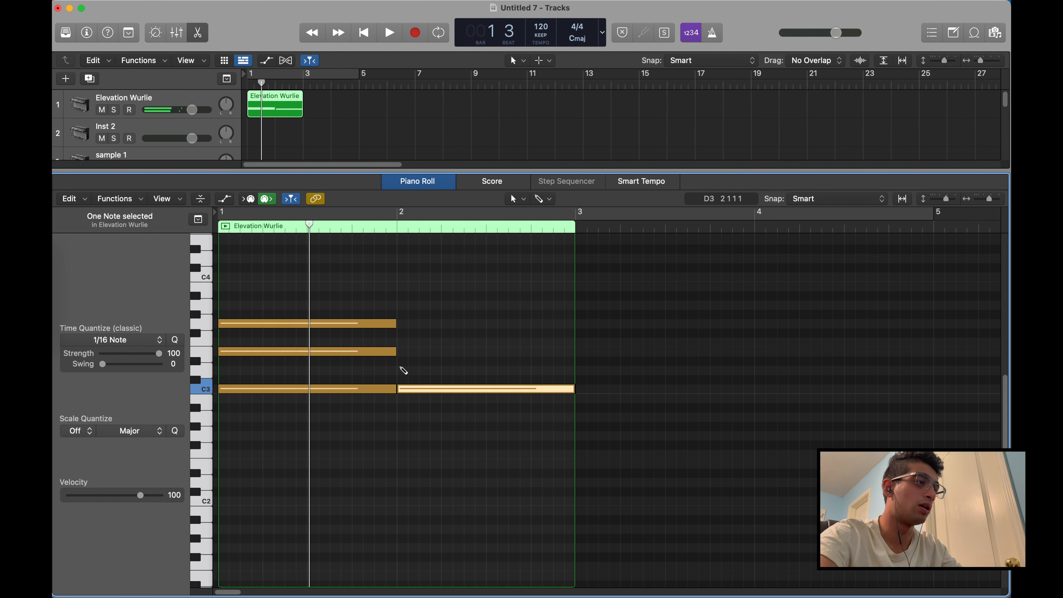
pyautogui.click(401, 360)
pyautogui.click(401, 323)
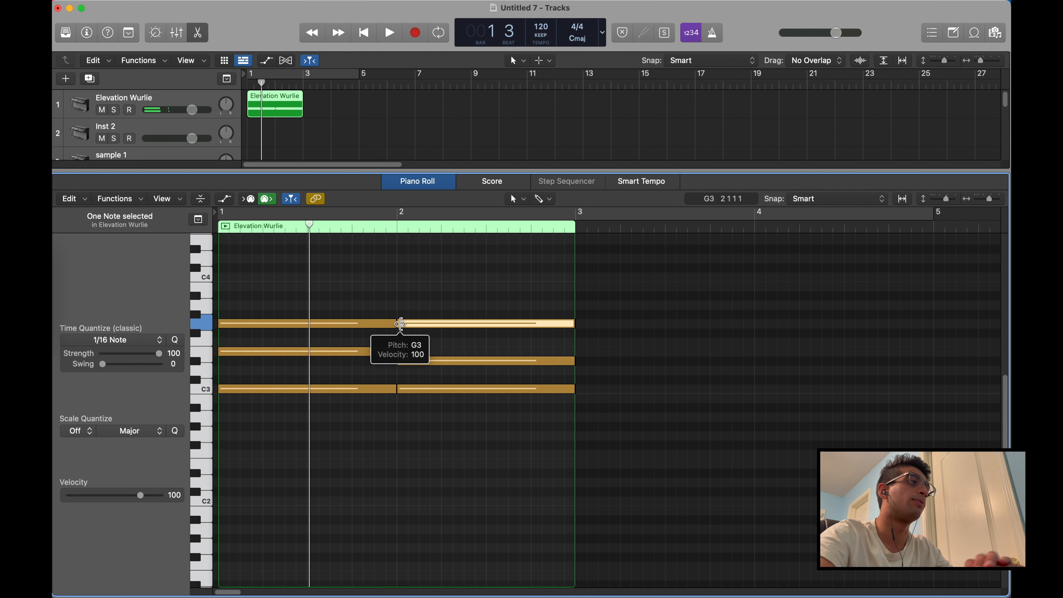
# Play both chords from the beginning of the region and stop playback
pyautogui.click(244, 83)
pyautogui.press('space')
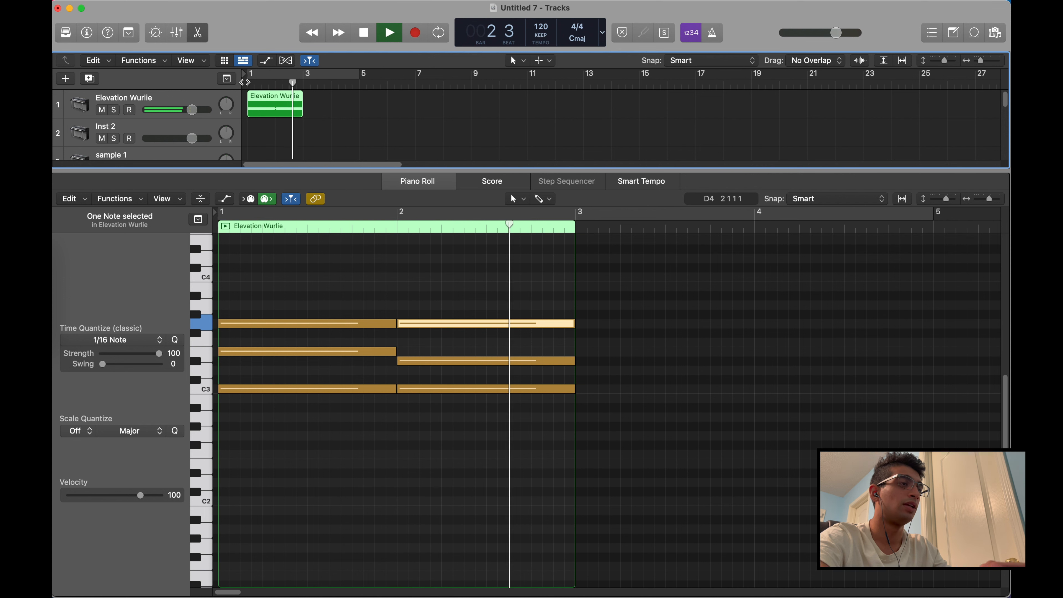
pyautogui.press('space')
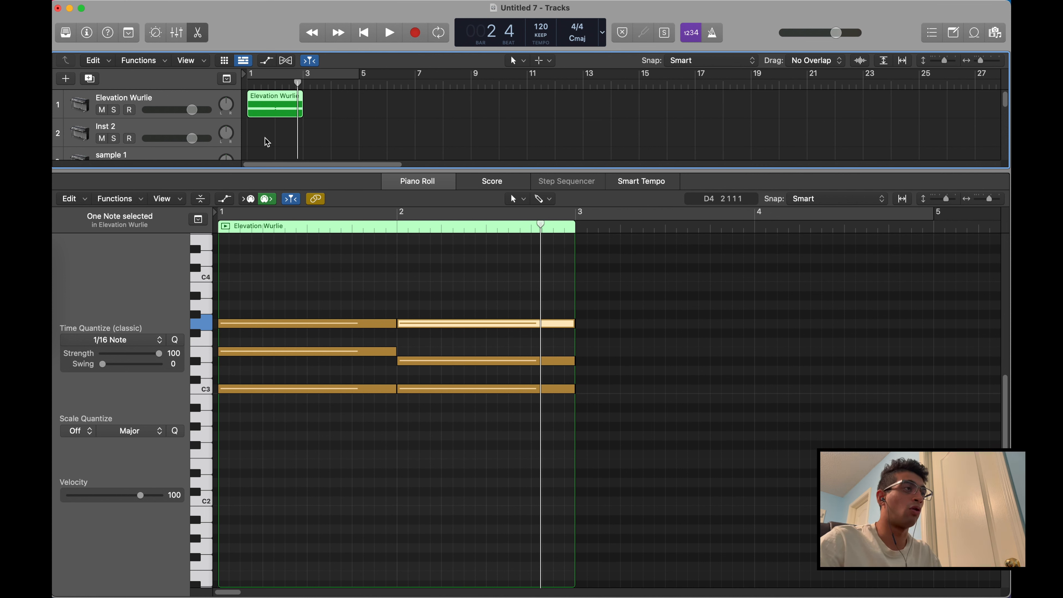
# Collapse the Piano Roll and move the Elevation Wurlie region down to bar 1 of the Inst 5 track
pyautogui.moveTo(310, 169); pyautogui.dragTo(320, 591)
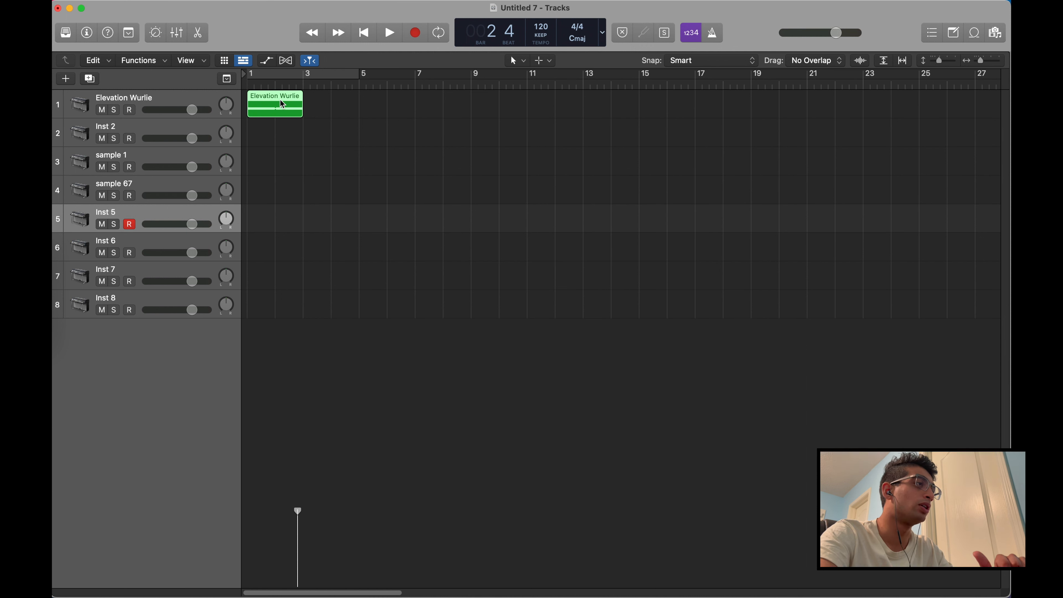
pyautogui.click(249, 84)
pyautogui.moveTo(265, 96); pyautogui.dragTo(243, 184)
pyautogui.moveTo(268, 116); pyautogui.dragTo(267, 231)
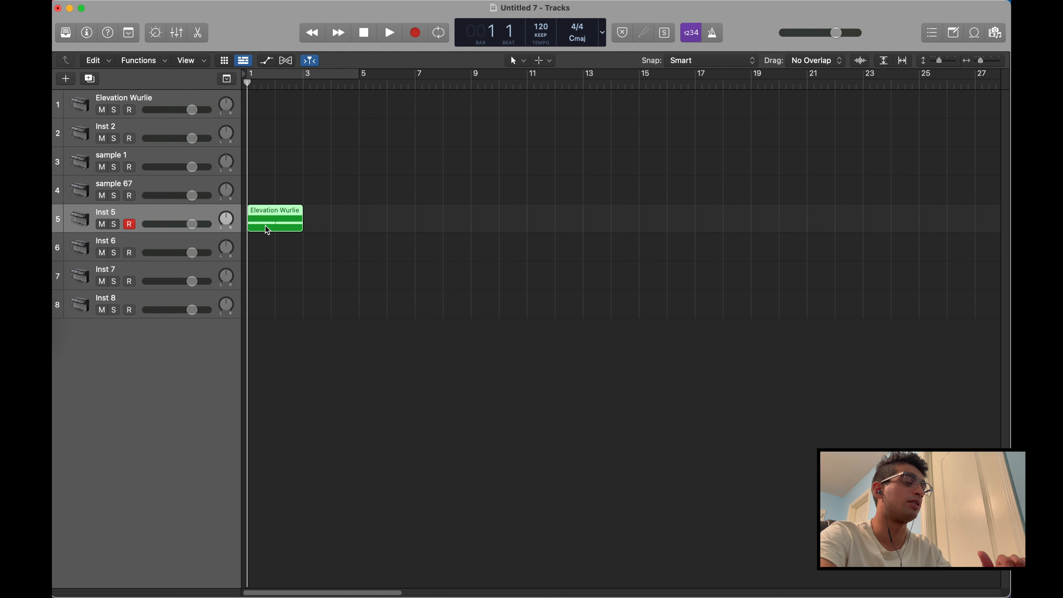
# Play the moved region through the Inst 5 track, stop playback and select the Elevation Wurlie track
pyautogui.press('space')
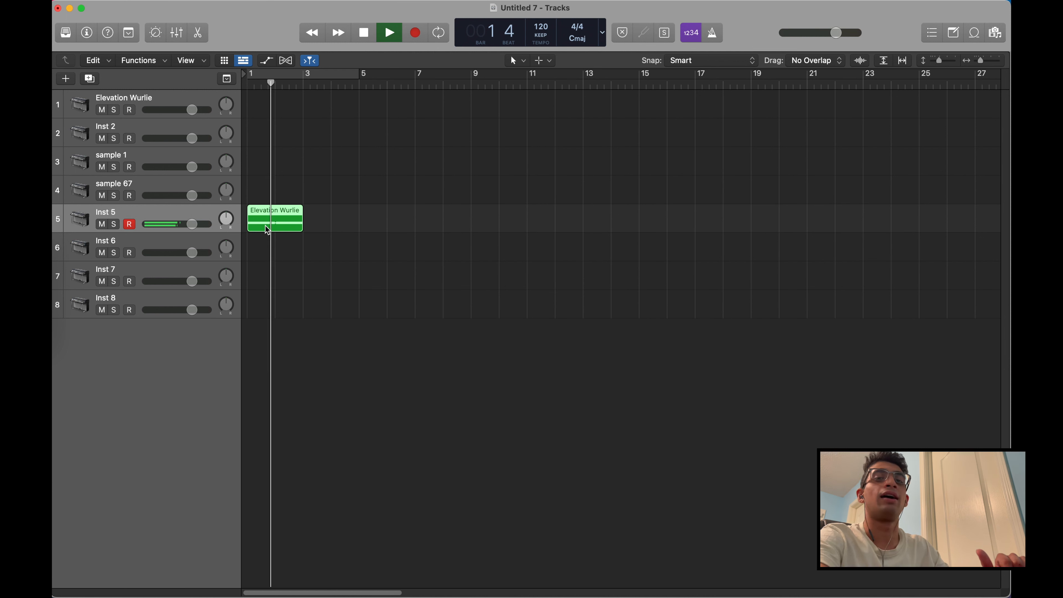
pyautogui.press('space')
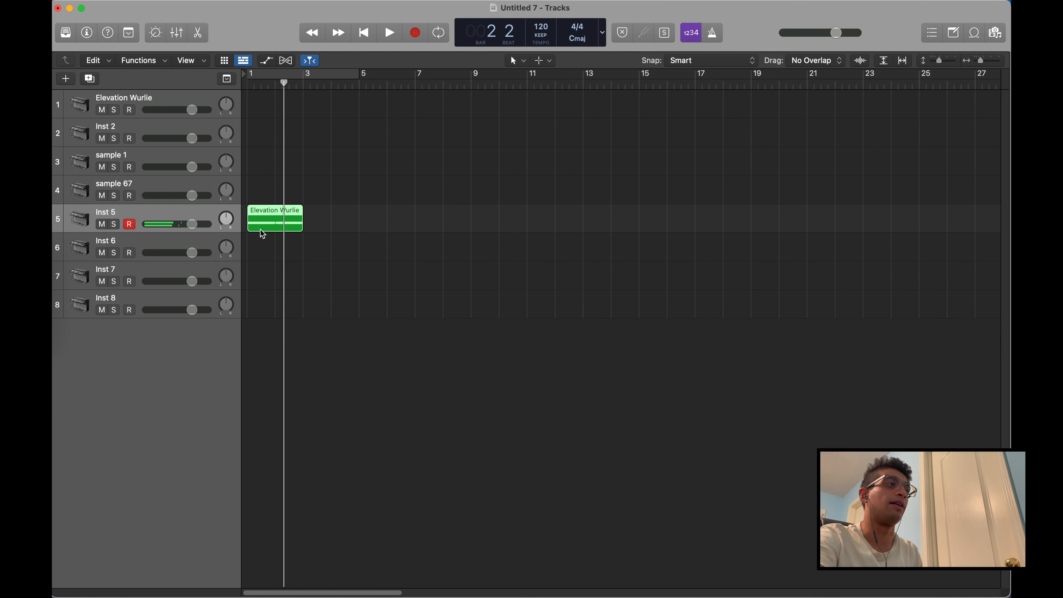
pyautogui.click(170, 98)
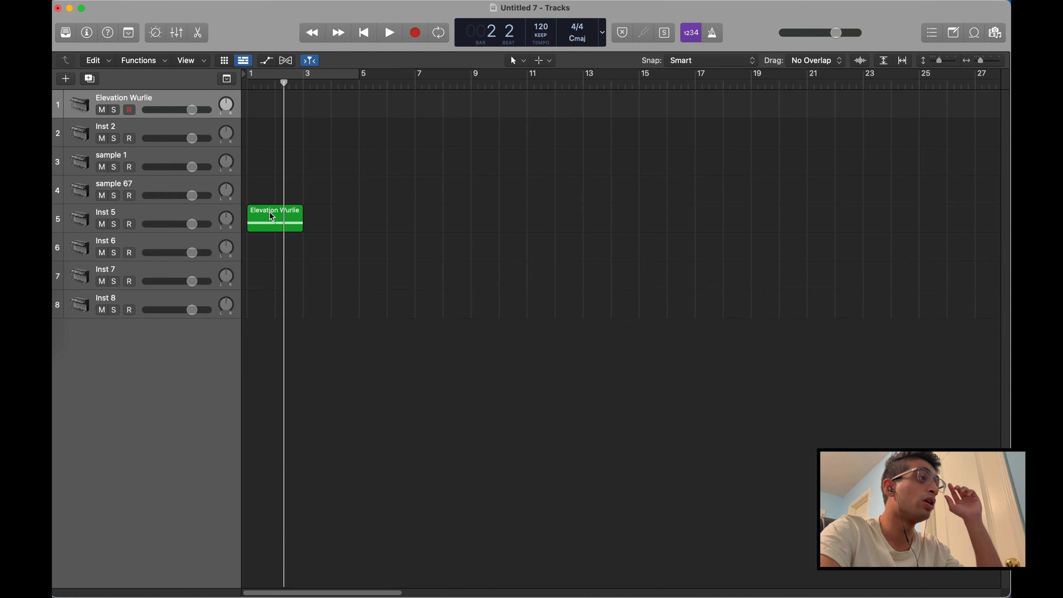
# Copy the Elevation Wurlie region from the Inst 5 track to bar 1 of the Elevation Wurlie track
pyautogui.click(275, 226)
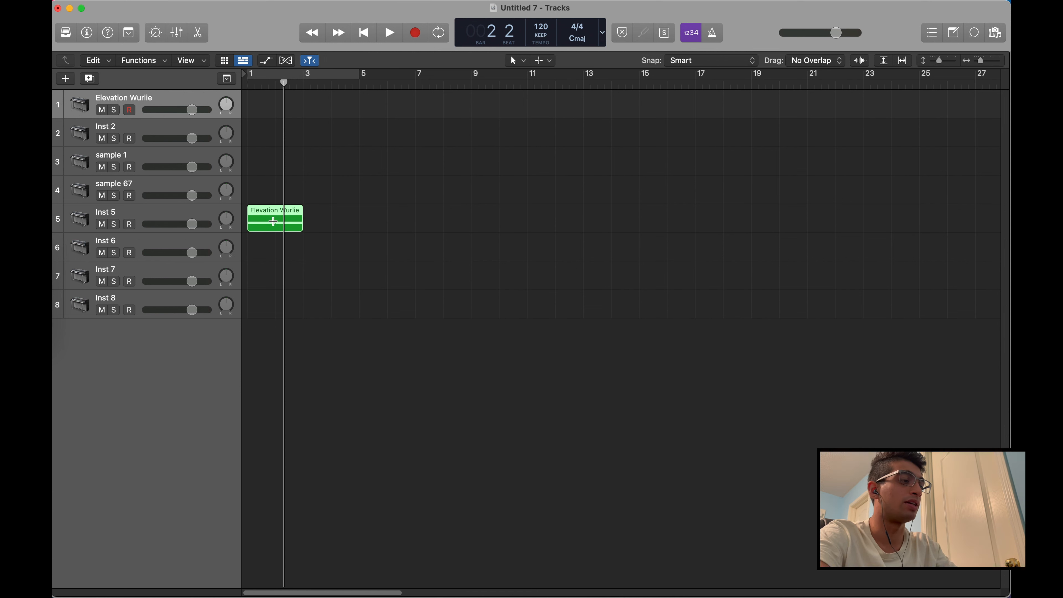
pyautogui.press('Return')
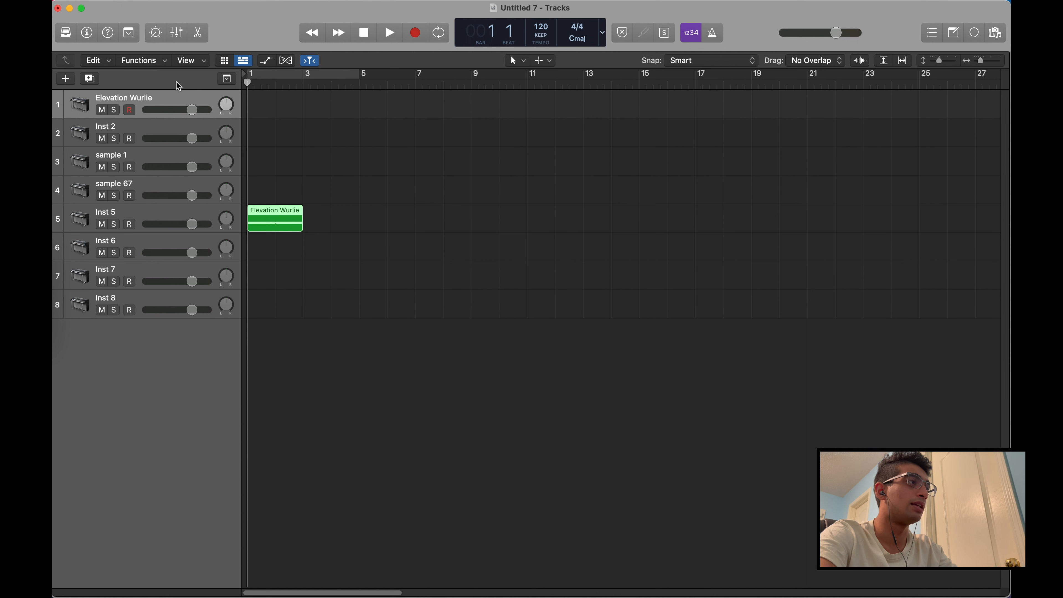
pyautogui.click(174, 99)
pyautogui.press('super+v')
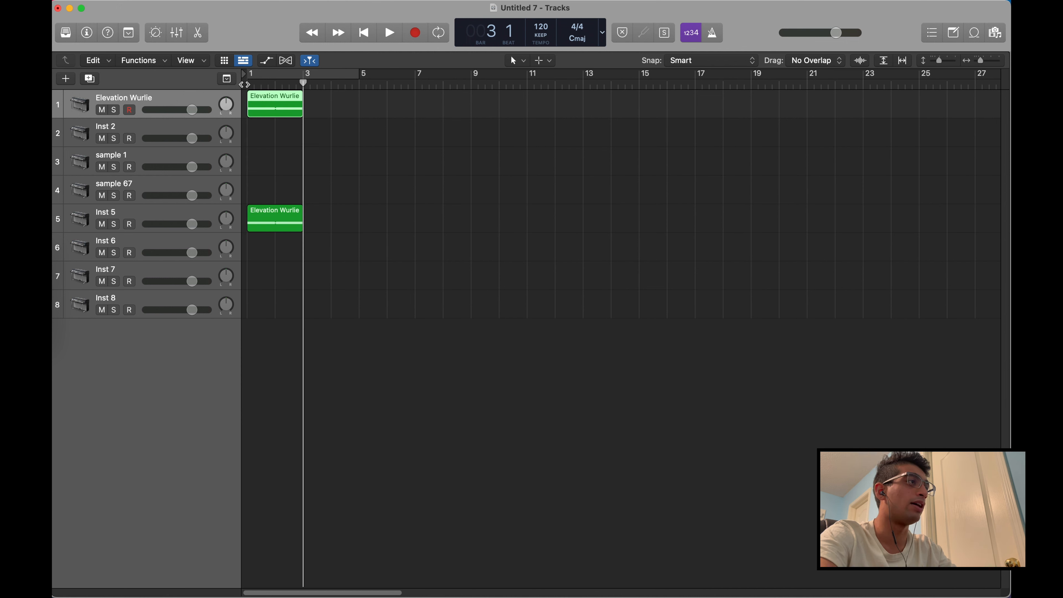
# Play both Elevation Wurlie regions together from bar 1 and stop playback
pyautogui.press('Return')
pyautogui.press('space')
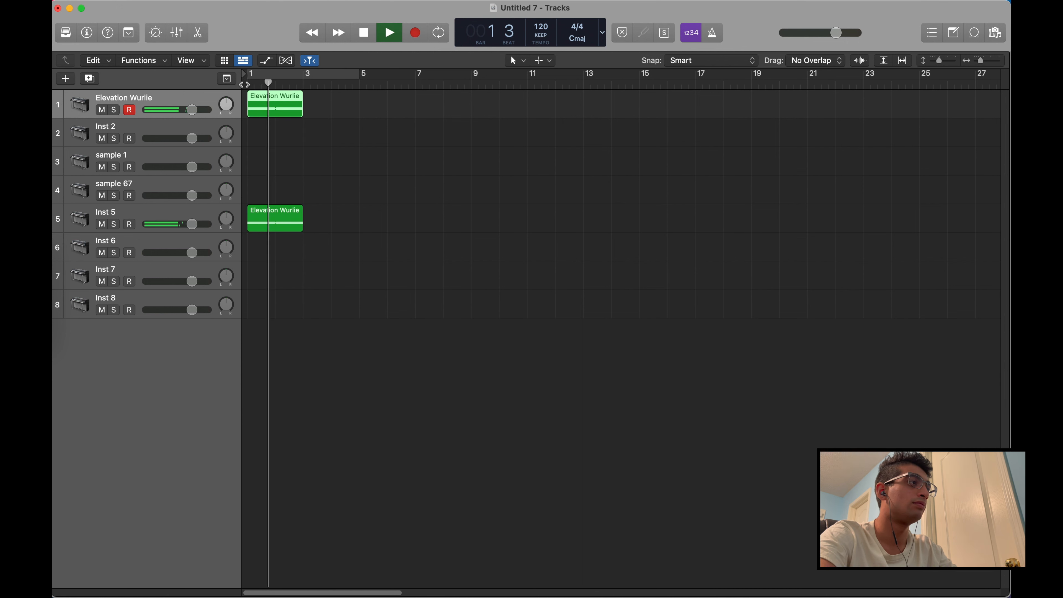
pyautogui.press('space')
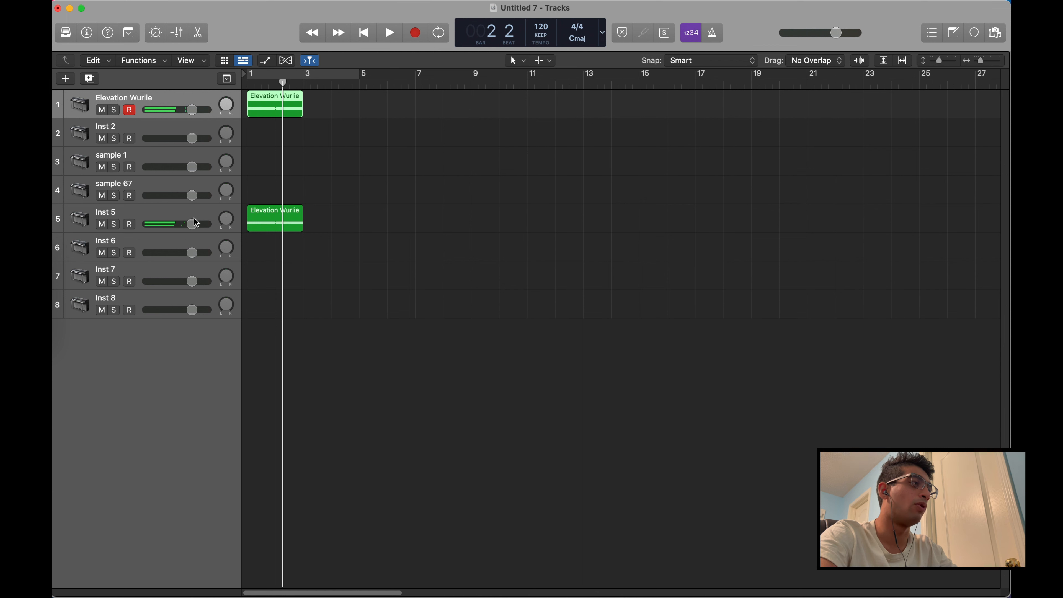
# Lower the Inst 5 volume clearly and the Elevation Wurlie volume slightly, and play the new balance from bar 1
pyautogui.moveTo(196, 228); pyautogui.dragTo(170, 227)
pyautogui.moveTo(197, 115); pyautogui.dragTo(191, 115)
pyautogui.click(248, 85)
pyautogui.press('space')
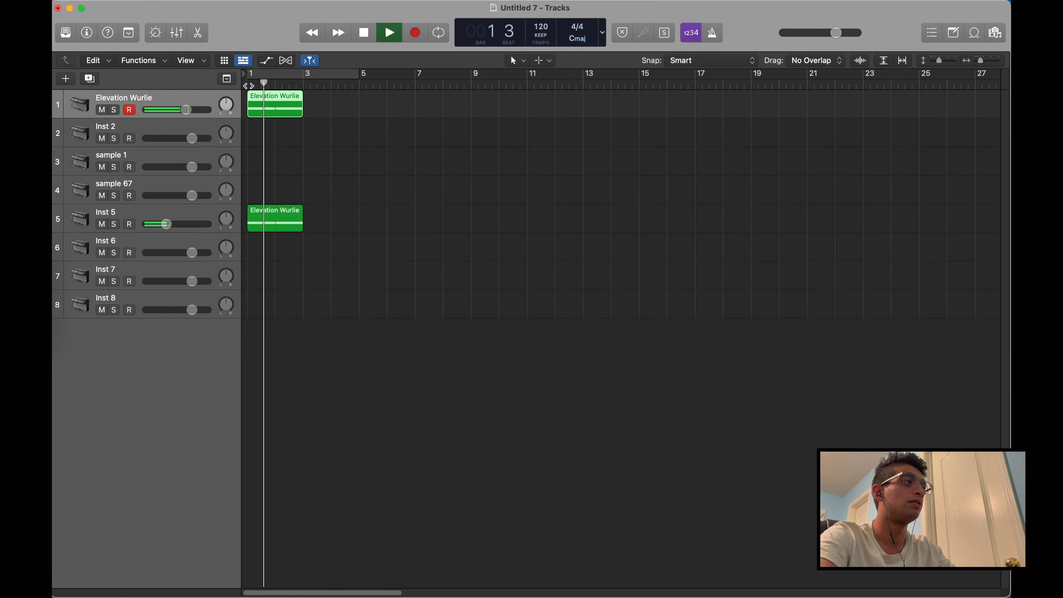
pyautogui.press('space')
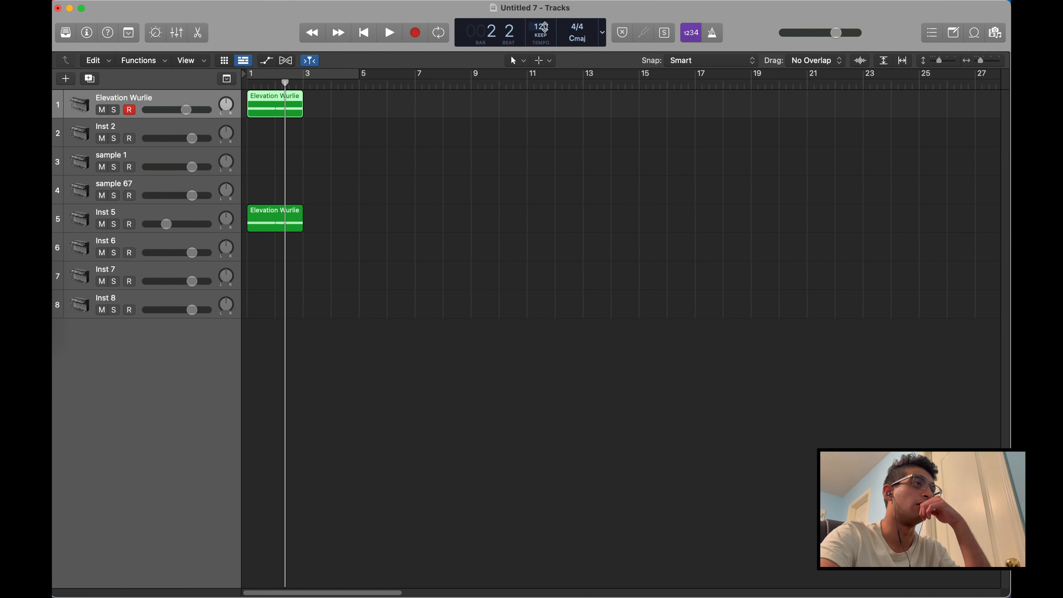
# Set the project tempo to 150 and play the regions from the beginning at the new speed
pyautogui.doubleClick(544, 26)
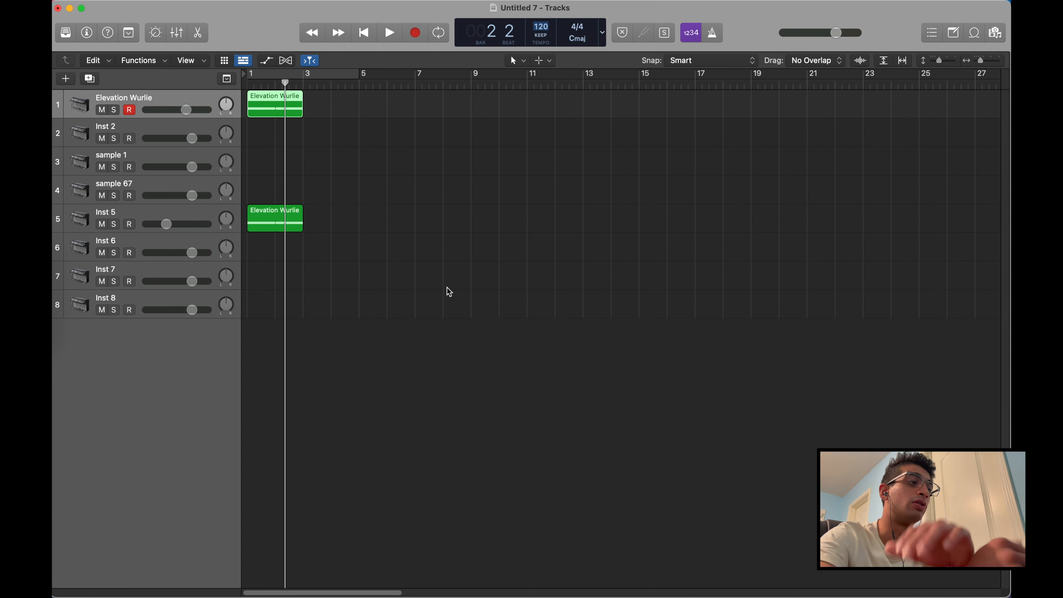
pyautogui.write('150')
pyautogui.press('Return')
pyautogui.press('Return')
pyautogui.press('space')
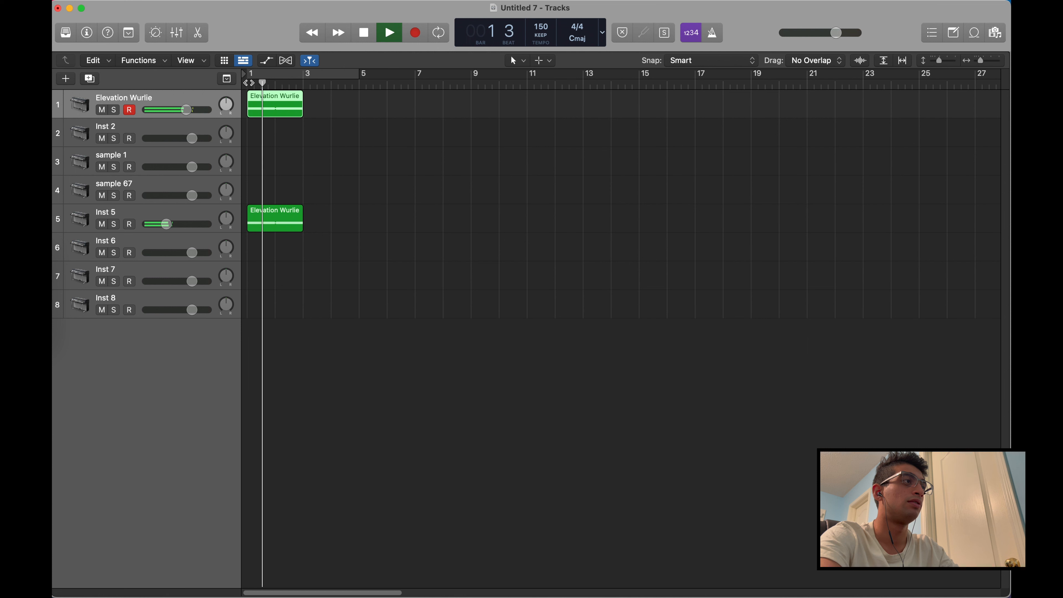
pyautogui.press('space')
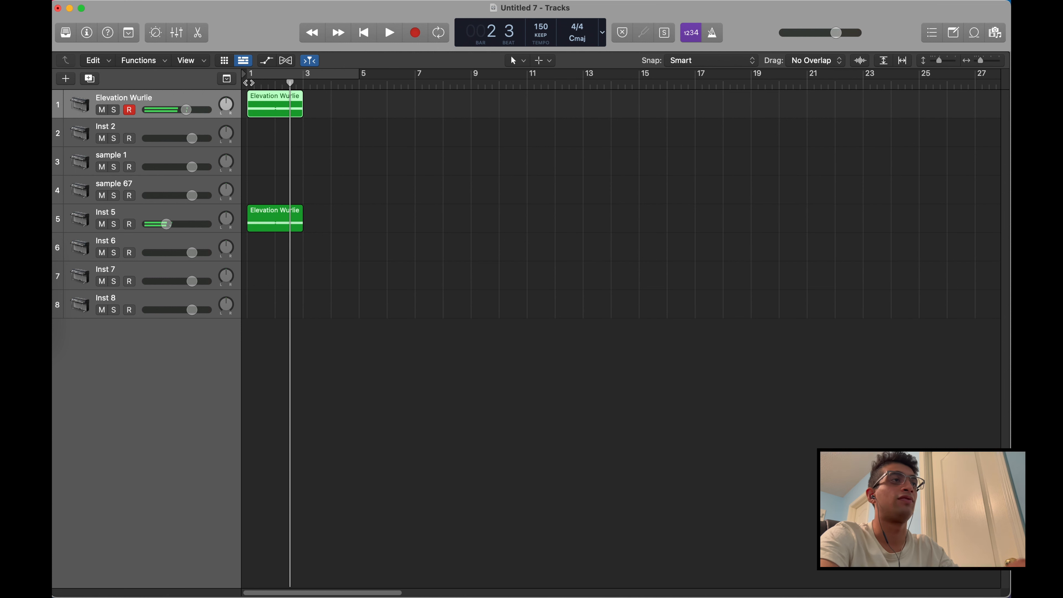
# Turn on the metronome click, play the project from bar 1 with it and turn the click off again
pyautogui.click(713, 32)
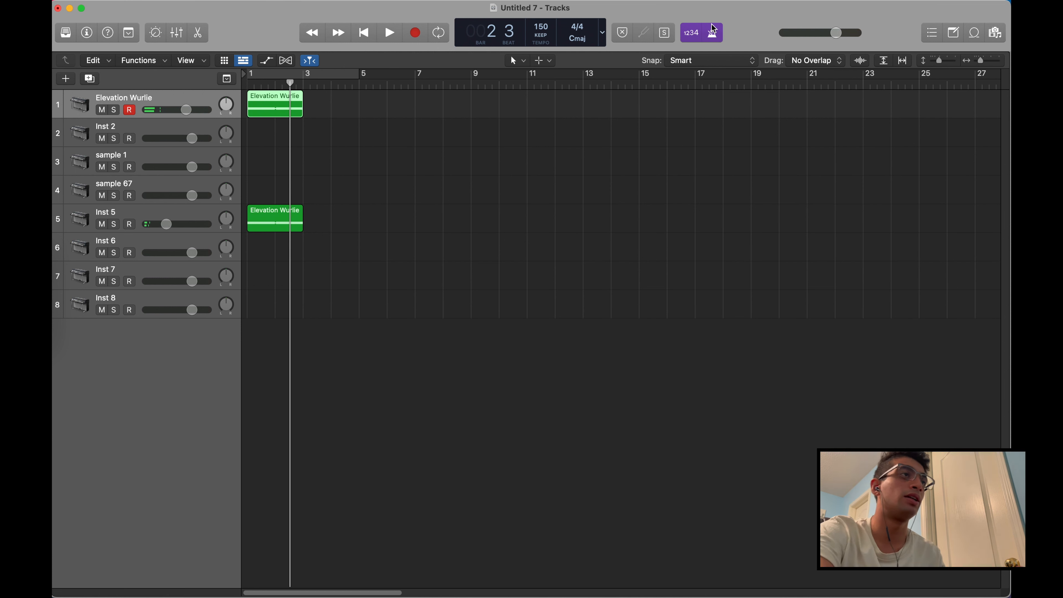
pyautogui.click(250, 81)
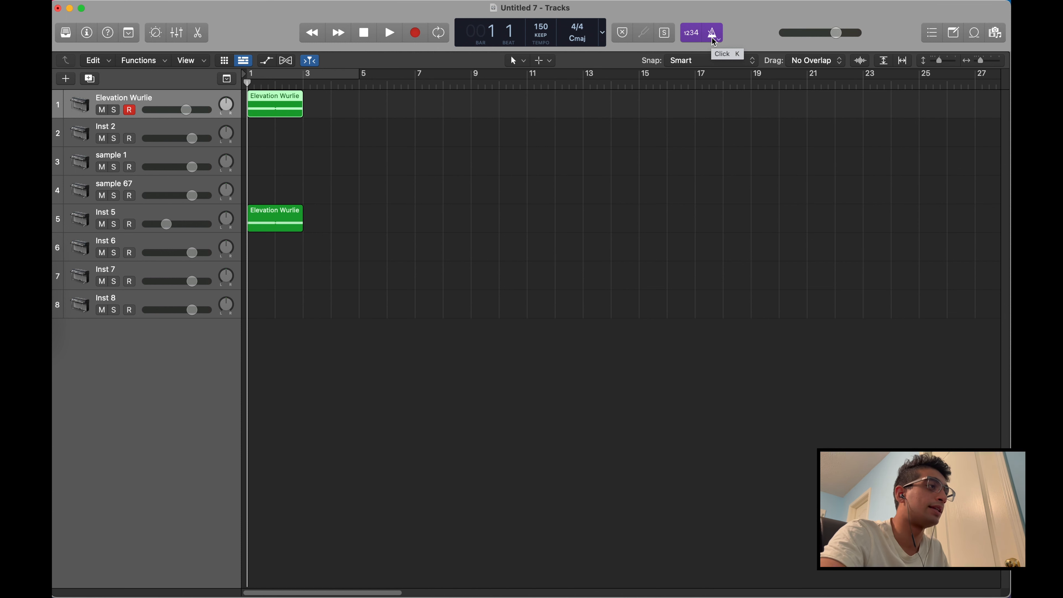
pyautogui.press('space')
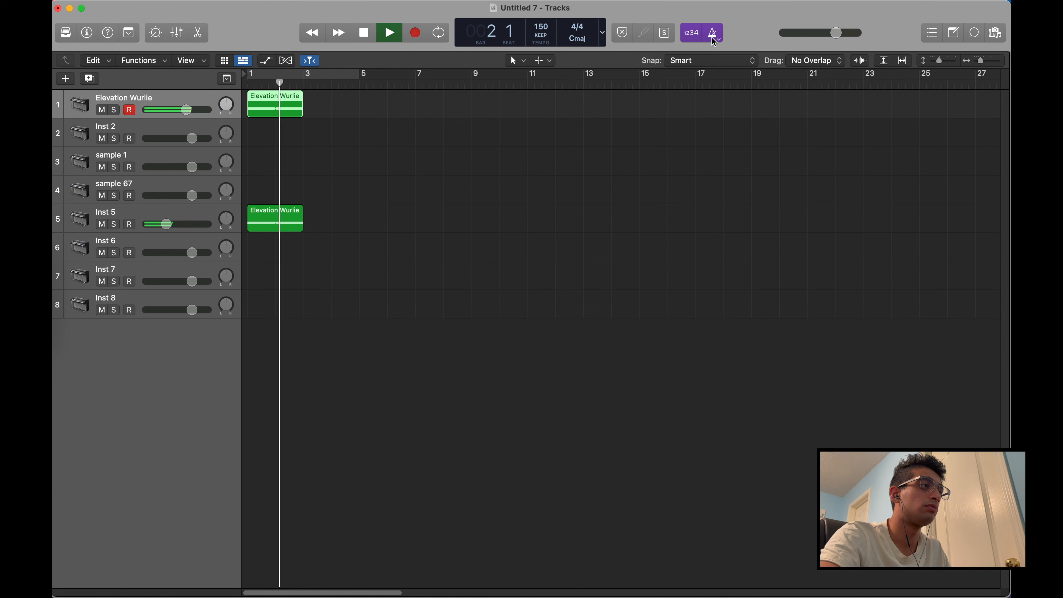
pyautogui.press('space')
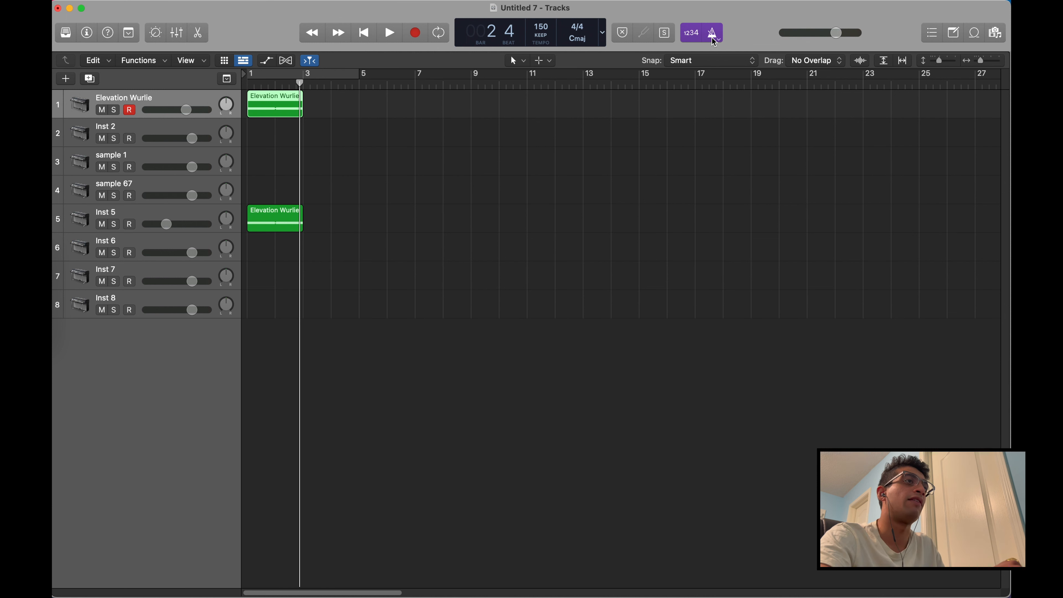
pyautogui.press('space')
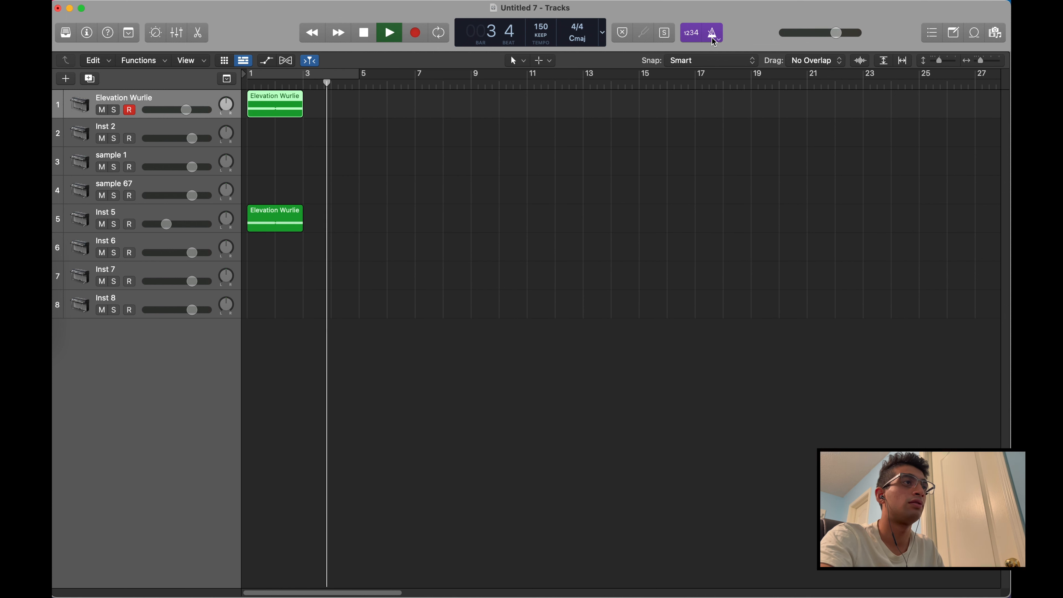
pyautogui.press('space')
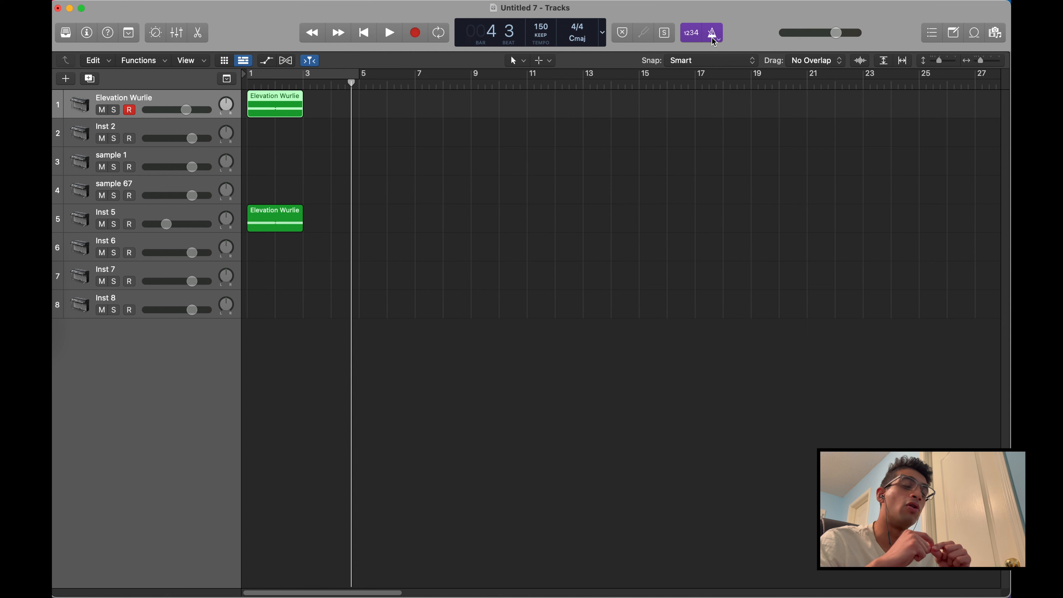
pyautogui.click(714, 42)
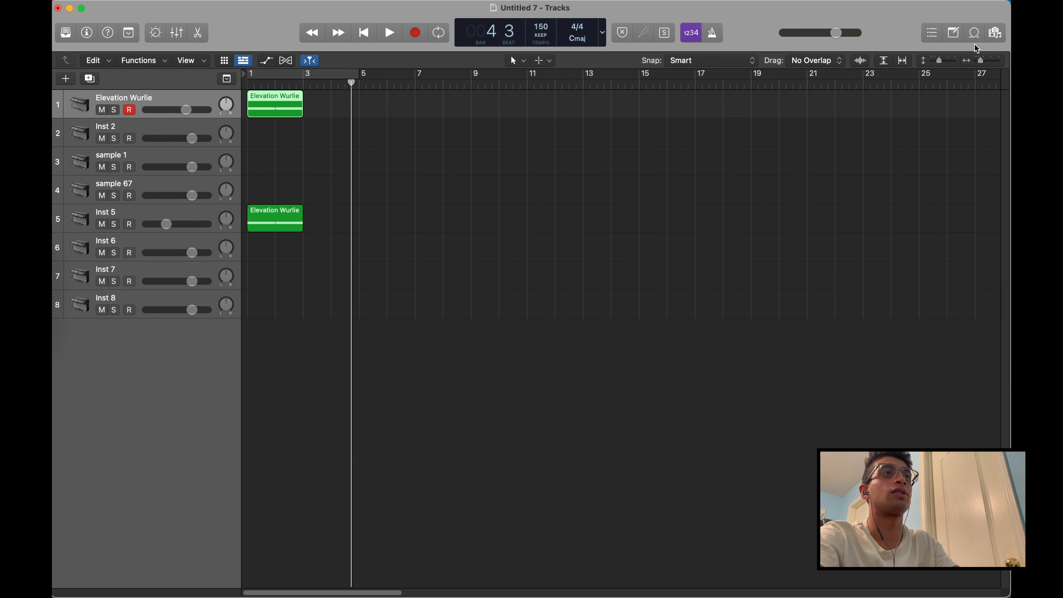
# Open the project Note Pad and try to enter text in it
pyautogui.click(955, 36)
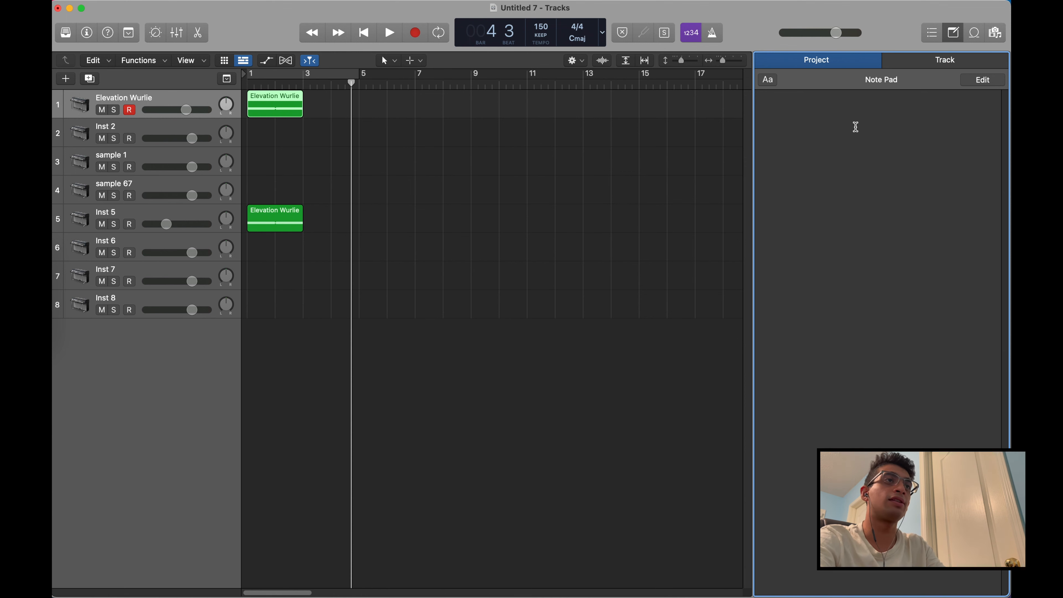
pyautogui.press('a')
pyautogui.press('s')
pyautogui.press('f')
pyautogui.press('a')
pyautogui.press('s')
pyautogui.press('d')
pyautogui.click(963, 32)
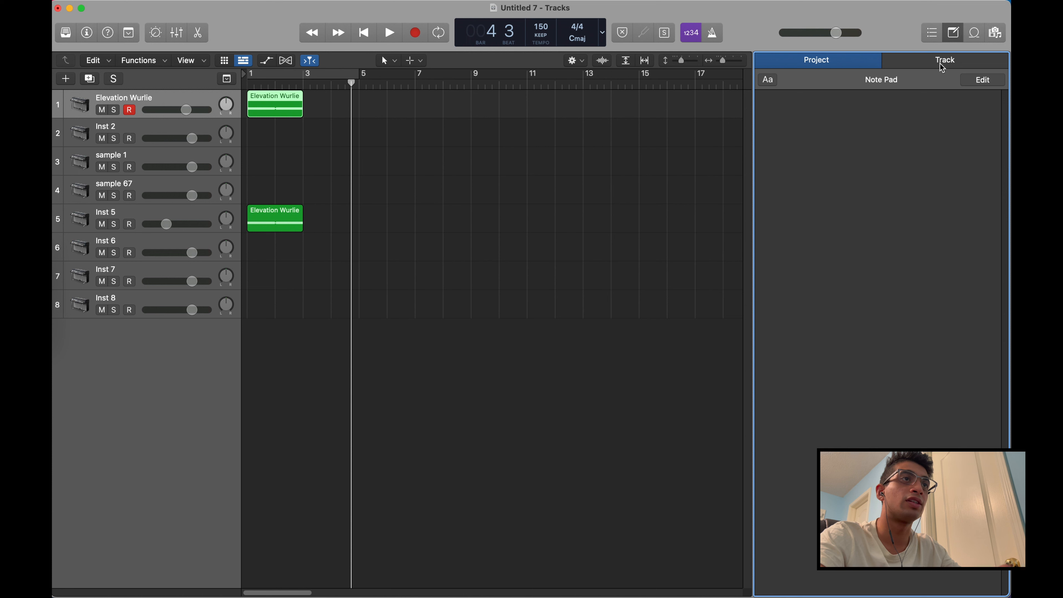
# Make the project notes editable, enter test text such as fasefasdf, erase it all and close the Note Pad
pyautogui.click(961, 84)
pyautogui.write('fasefasdf')
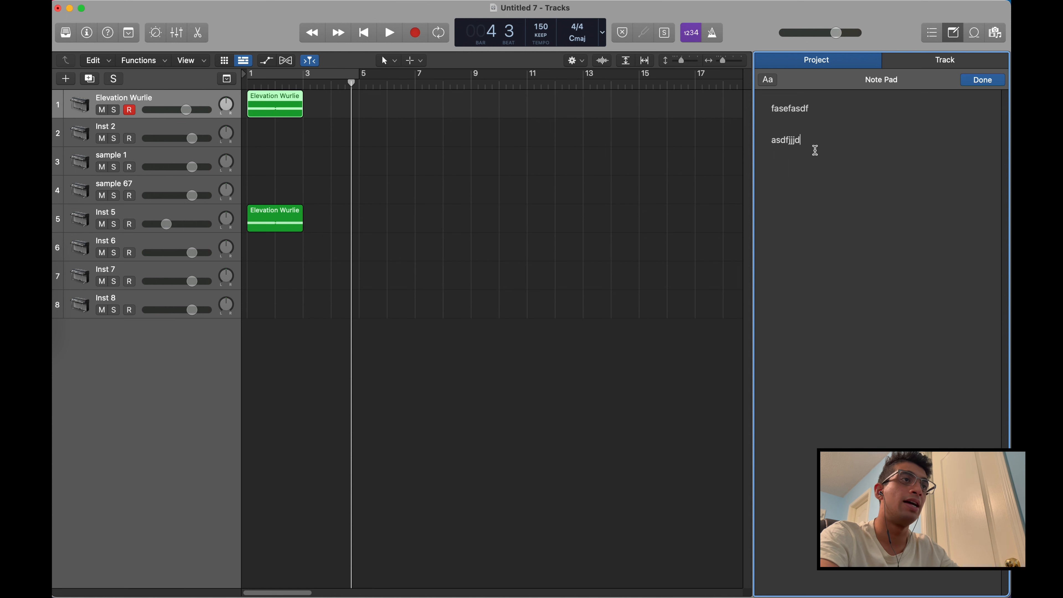
pyautogui.moveTo(816, 150); pyautogui.dragTo(755, 47)
pyautogui.press('BackSpace')
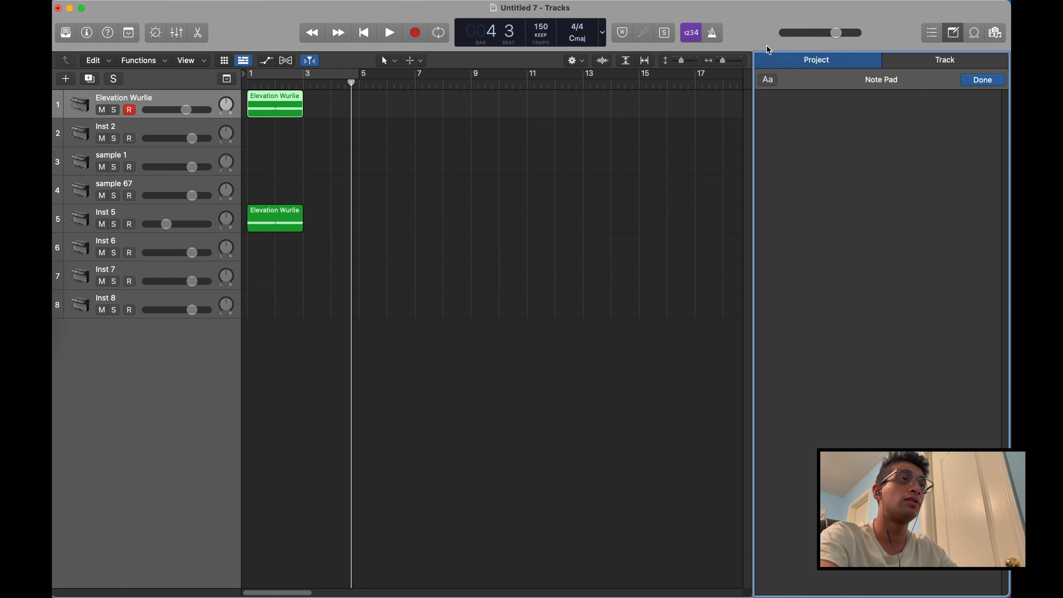
pyautogui.click(957, 33)
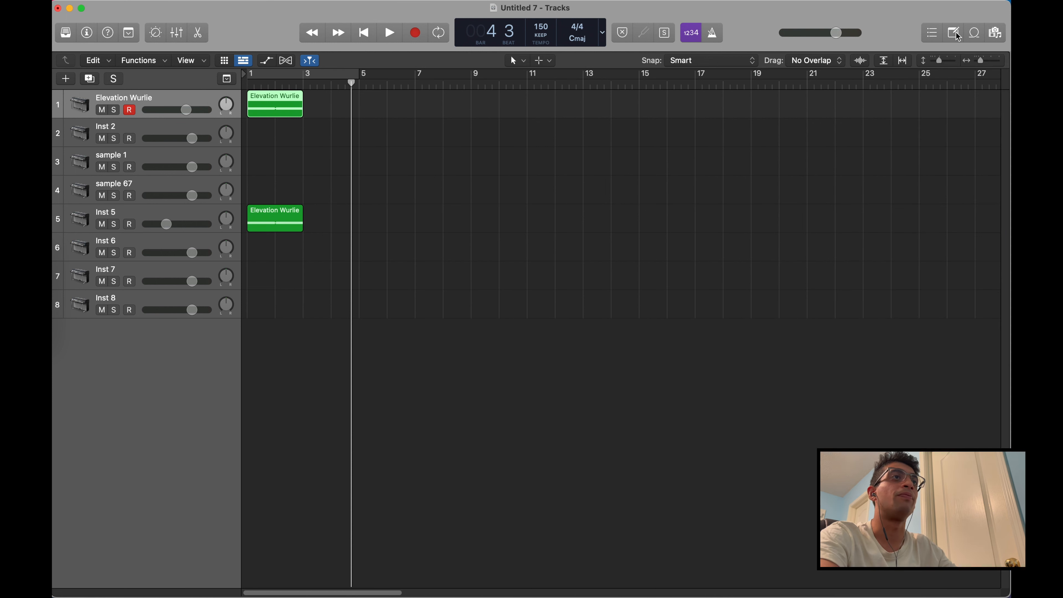
# Open the Apple Loops browser and view the Sound Library download and management options
pyautogui.click(974, 34)
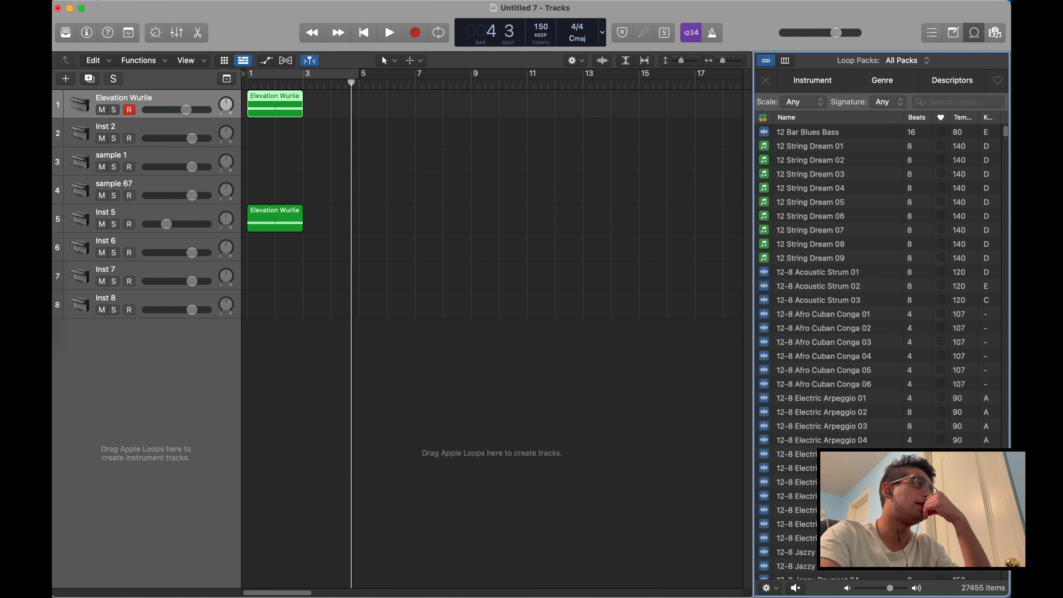
pyautogui.click(101, 1)
pyautogui.moveTo(116, 76)
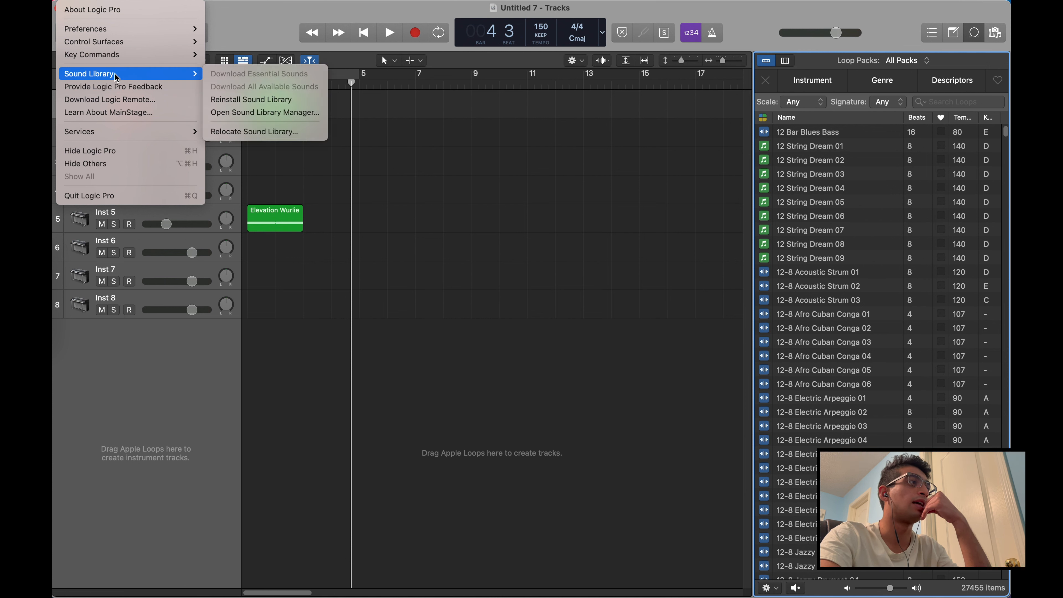
pyautogui.click(898, 213)
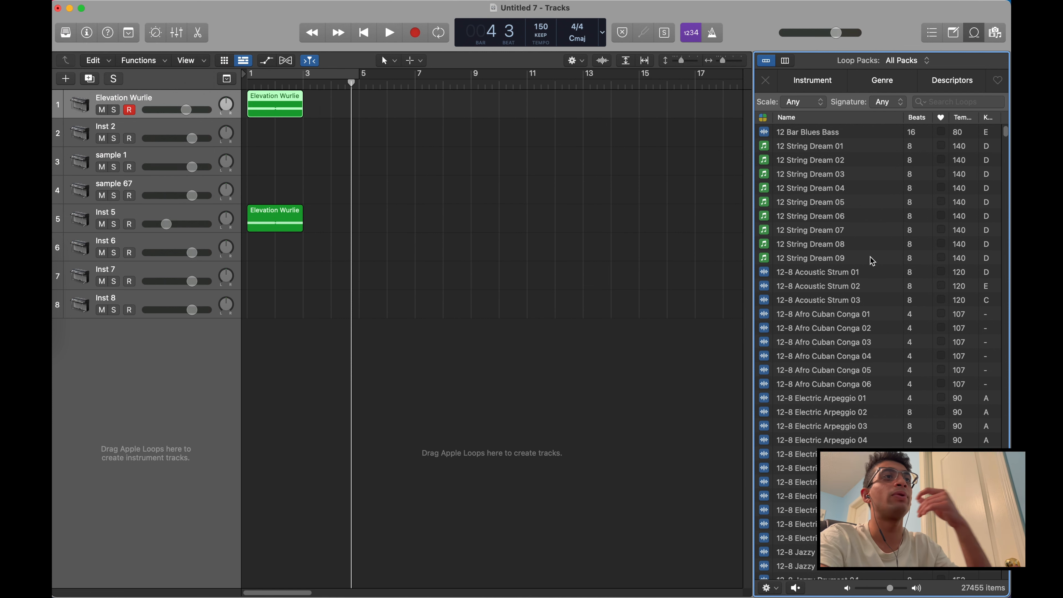
# Preview the 12-8 Afro Cuban Conga 01 loop and add it at bar 1 on a new track below Inst 8
pyautogui.click(842, 318)
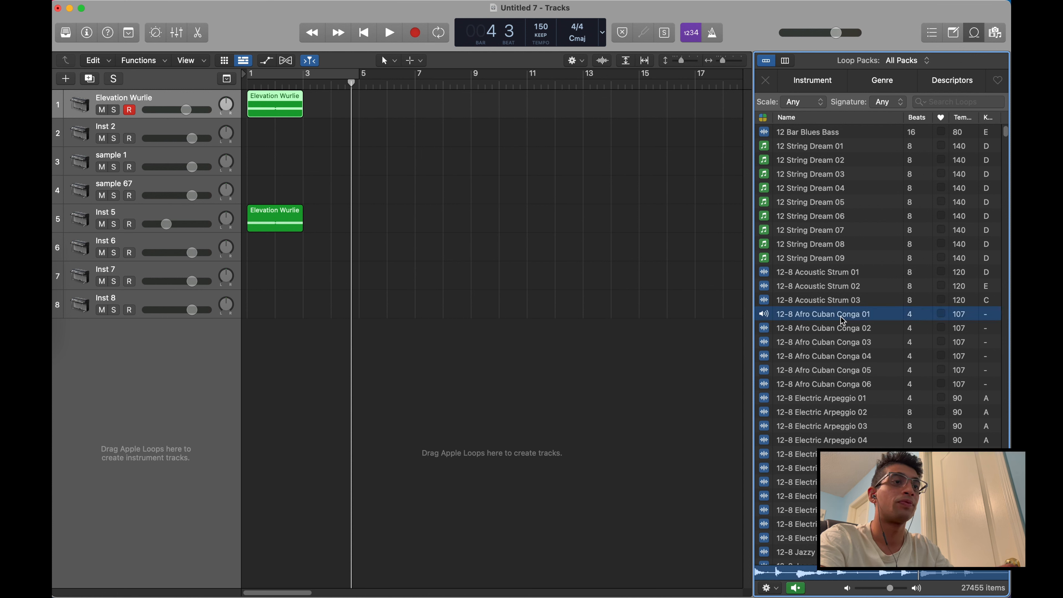
pyautogui.press('space')
pyautogui.moveTo(840, 317); pyautogui.dragTo(251, 338)
pyautogui.click(343, 371)
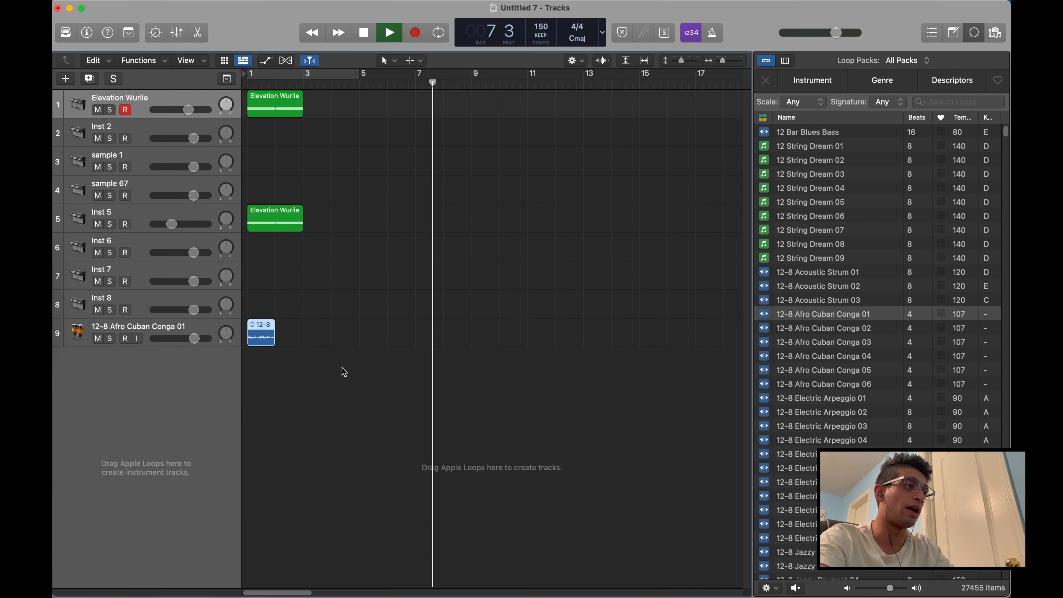
pyautogui.press('space')
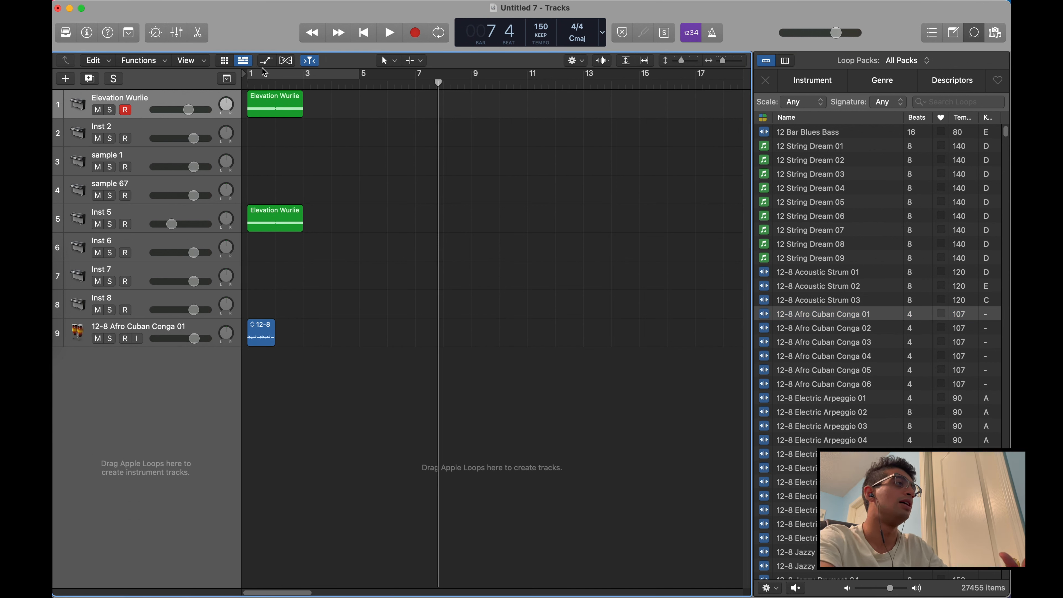
# Play the conga loop together with the Wurlie regions from bar 1 and stop playback
pyautogui.click(246, 86)
pyautogui.press('space')
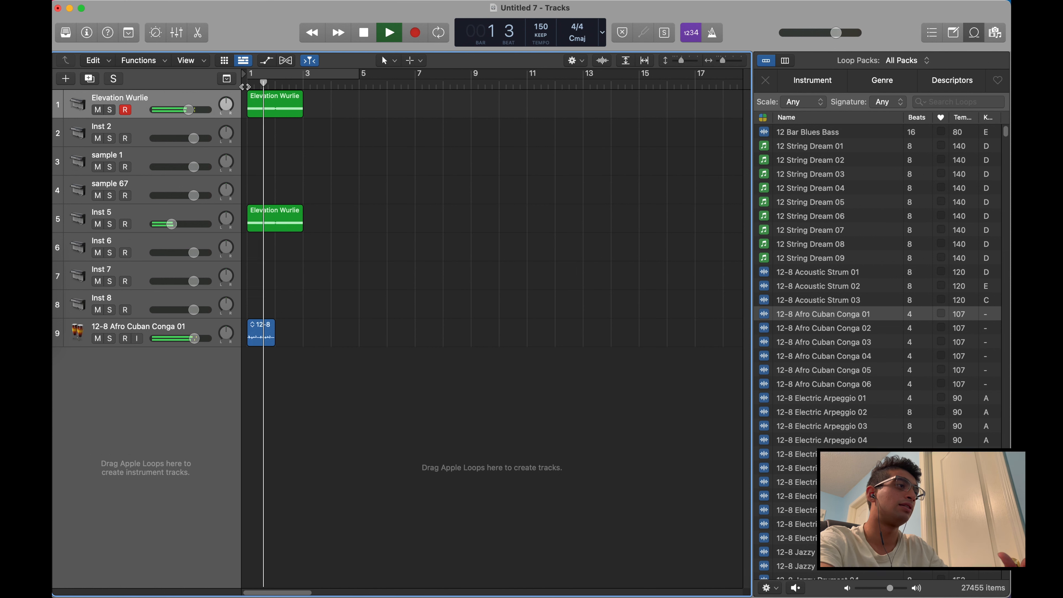
pyautogui.press('space')
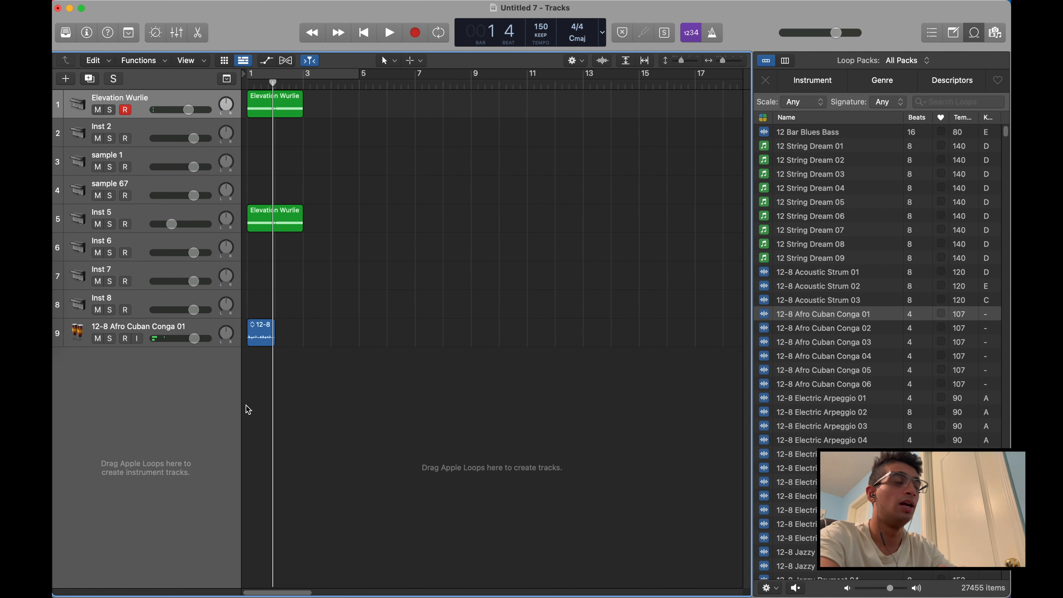
# Loop the 12-8 Afro Cuban Conga 01 region up to bar 3 and play the arrangement from the beginning
pyautogui.click(265, 341)
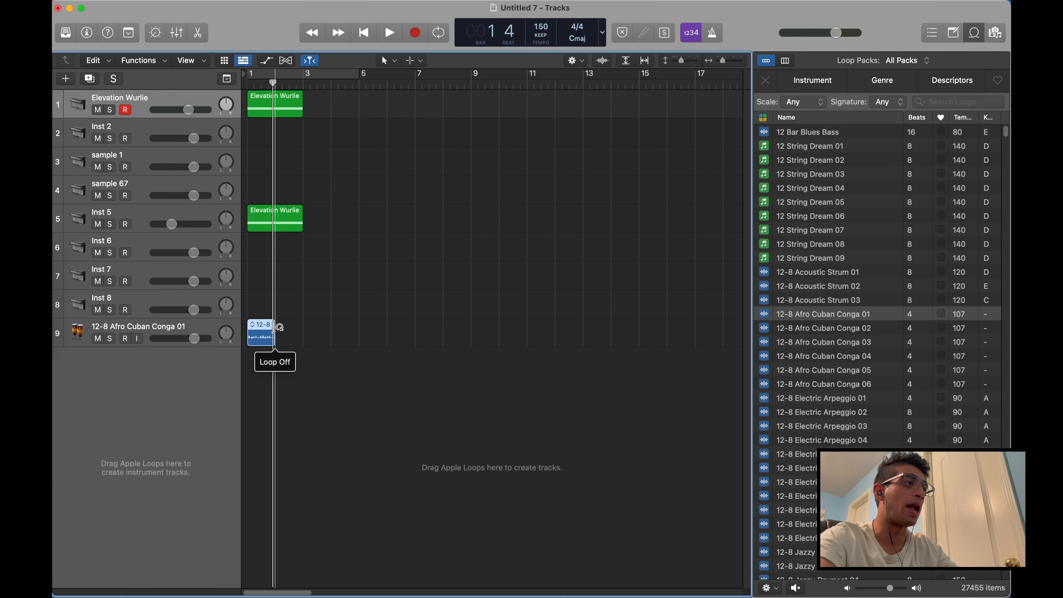
pyautogui.moveTo(275, 326); pyautogui.dragTo(303, 327)
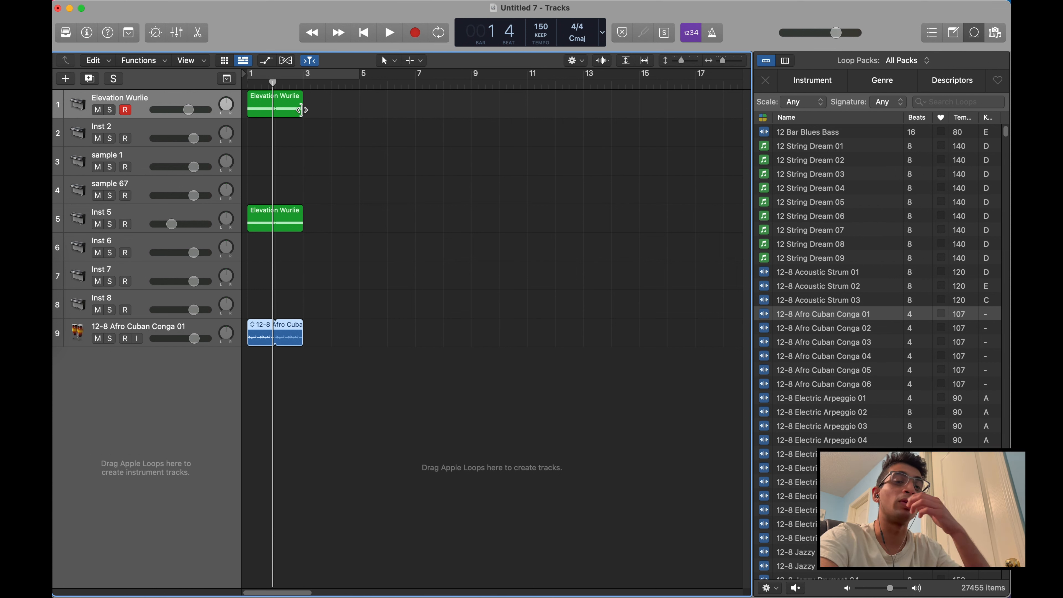
pyautogui.moveTo(302, 109)
pyautogui.mouseDown()
pyautogui.moveTo(392, 103)
pyautogui.moveTo(301, 102)
pyautogui.mouseUp()
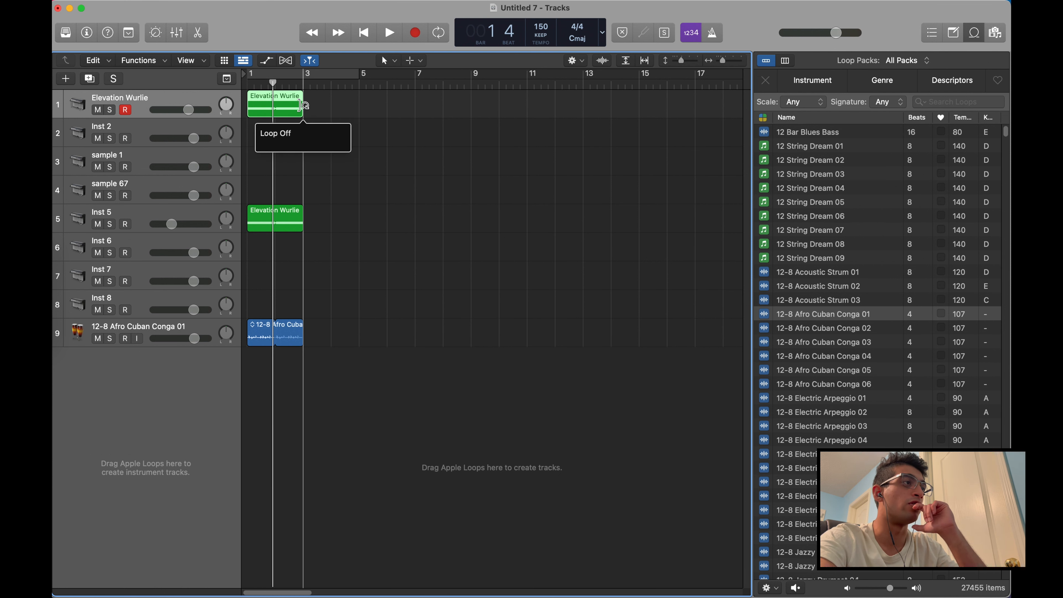
pyautogui.press('space')
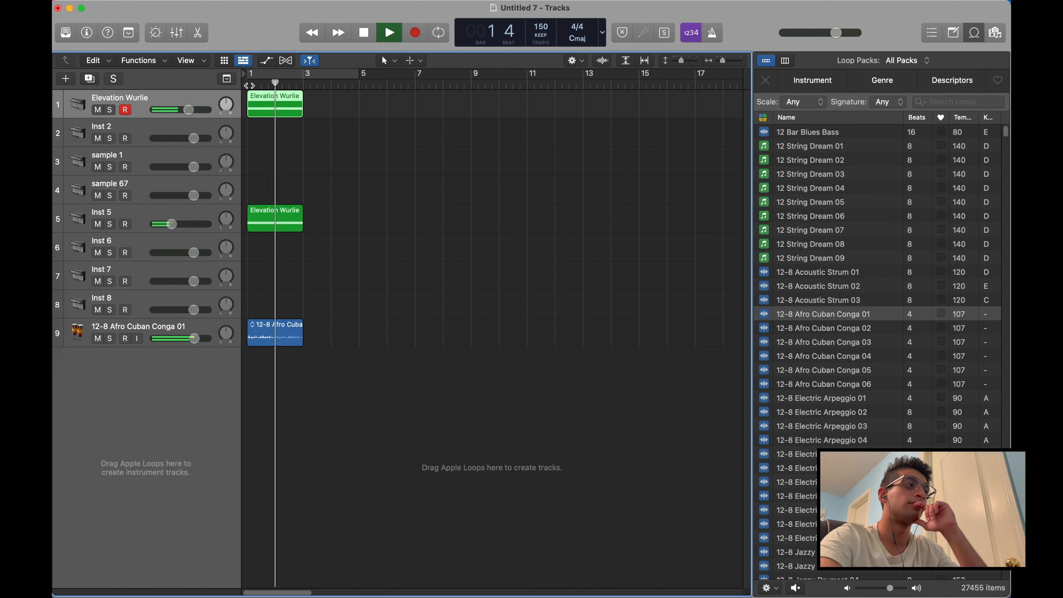
pyautogui.press('space')
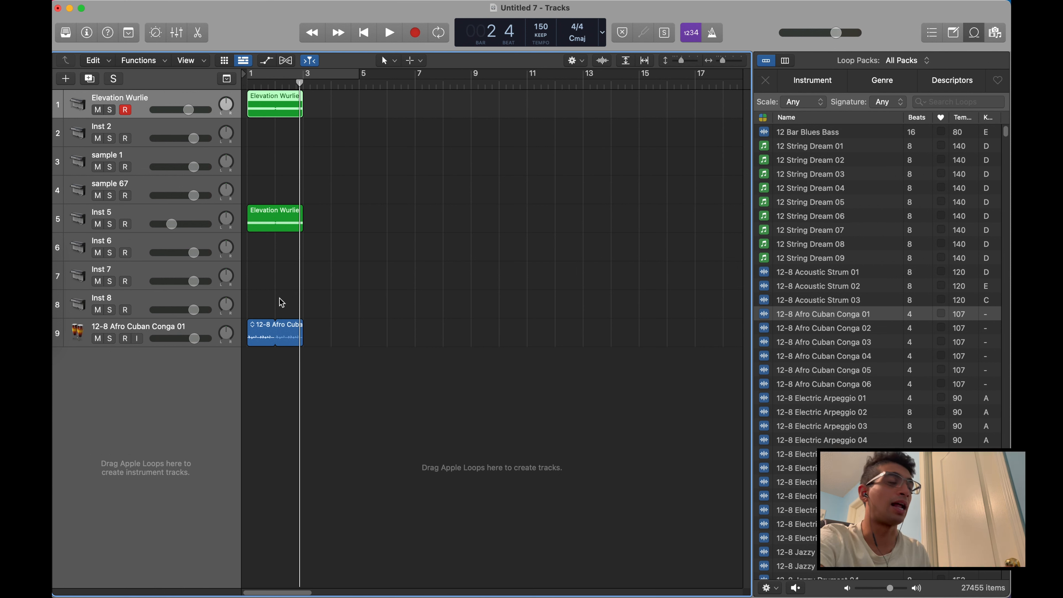
# Set a cycle range from bar 1 to bar 3 and play the arrangement through it before stopping playback
pyautogui.click(255, 79)
pyautogui.moveTo(263, 78); pyautogui.dragTo(309, 79)
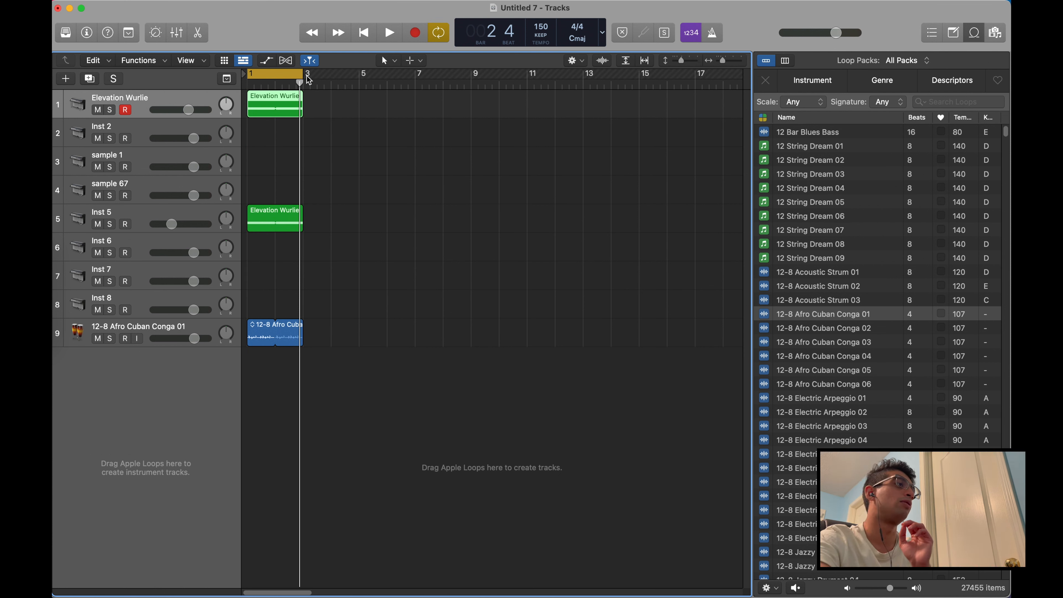
pyautogui.press('space')
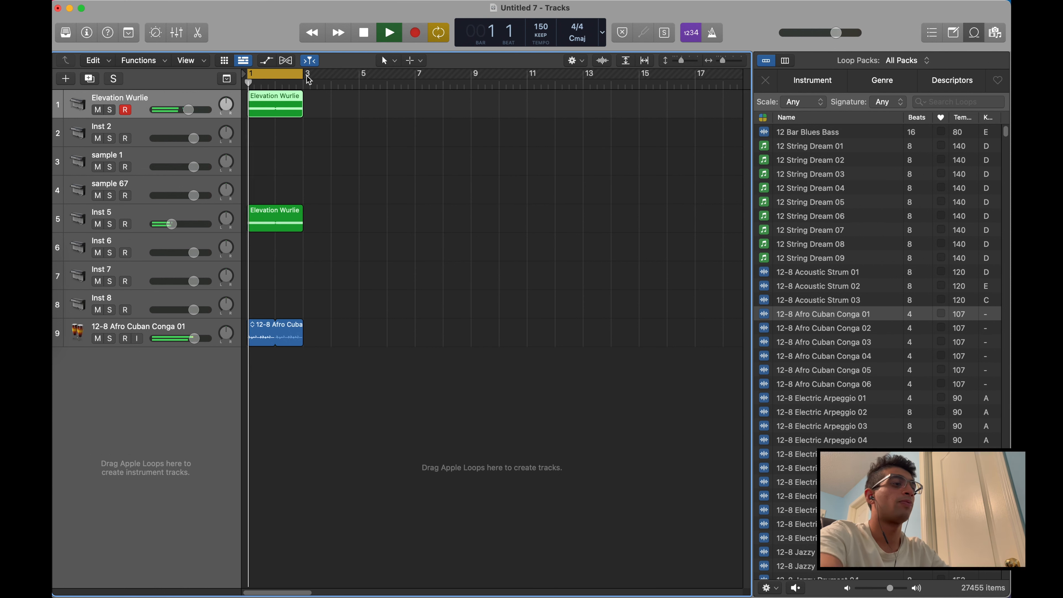
pyautogui.press('space')
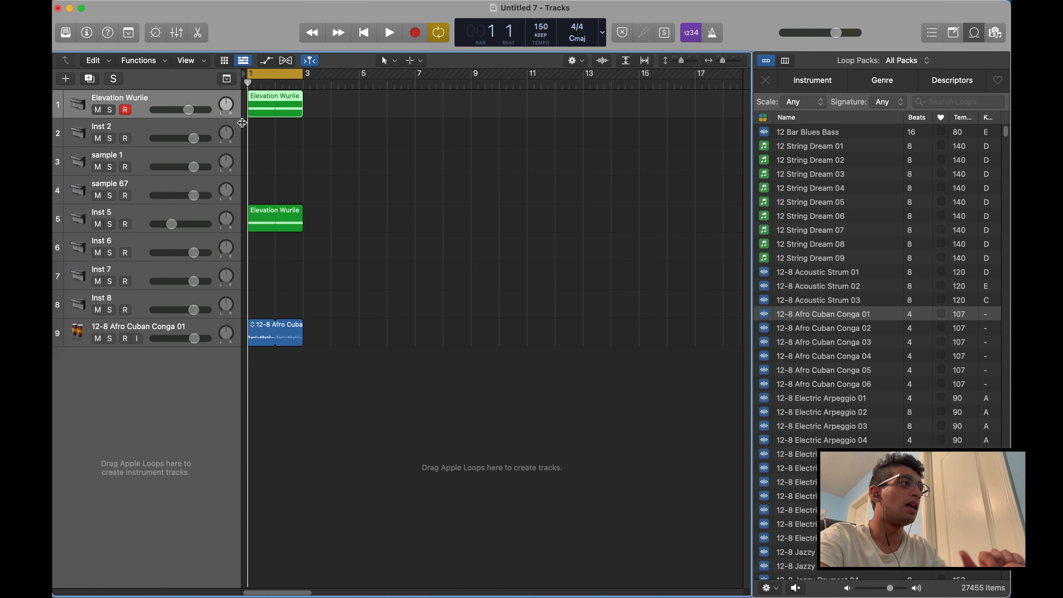
# Review the Advanced Tools preferences, including the additional options, and close the preferences
pyautogui.click(98, 1)
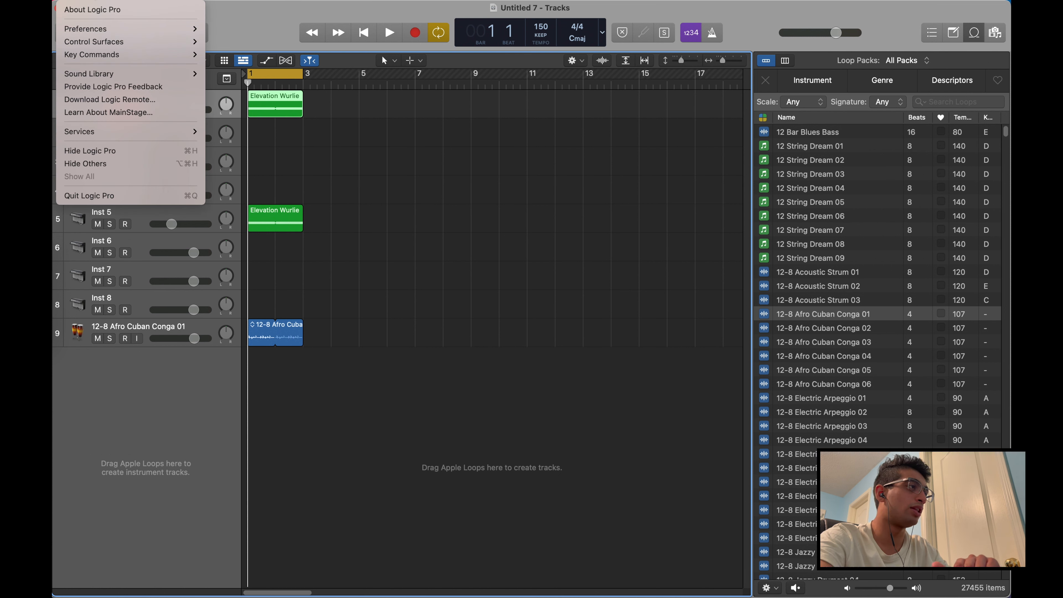
pyautogui.moveTo(167, 29)
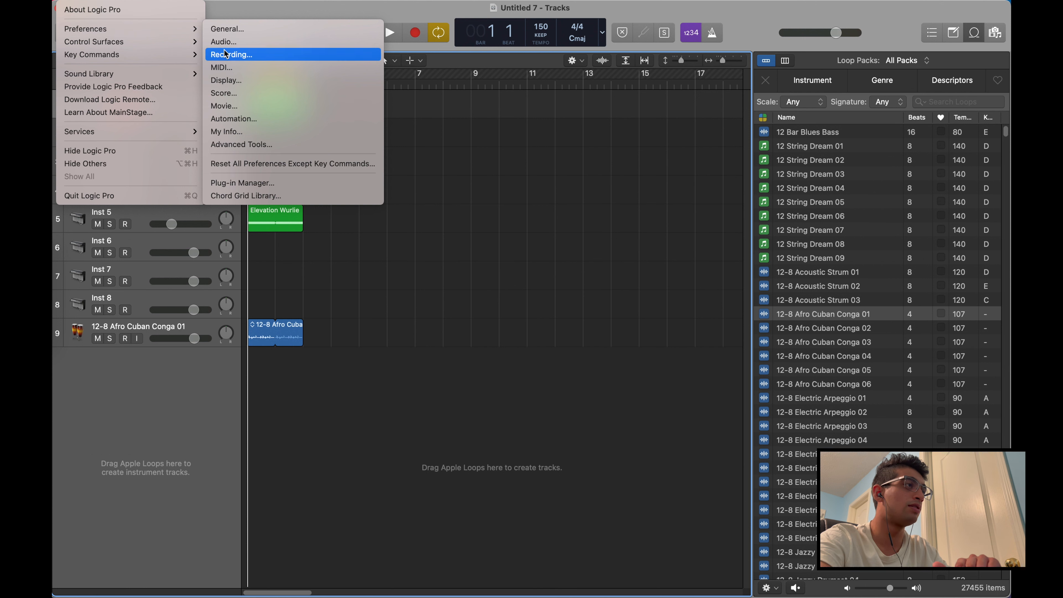
pyautogui.click(242, 144)
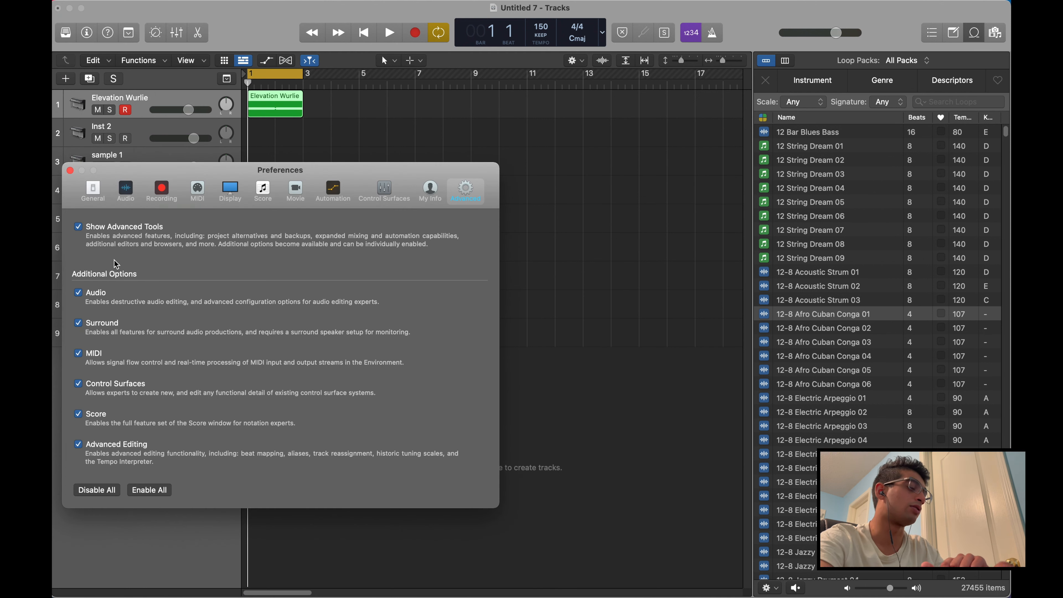
pyautogui.click(70, 170)
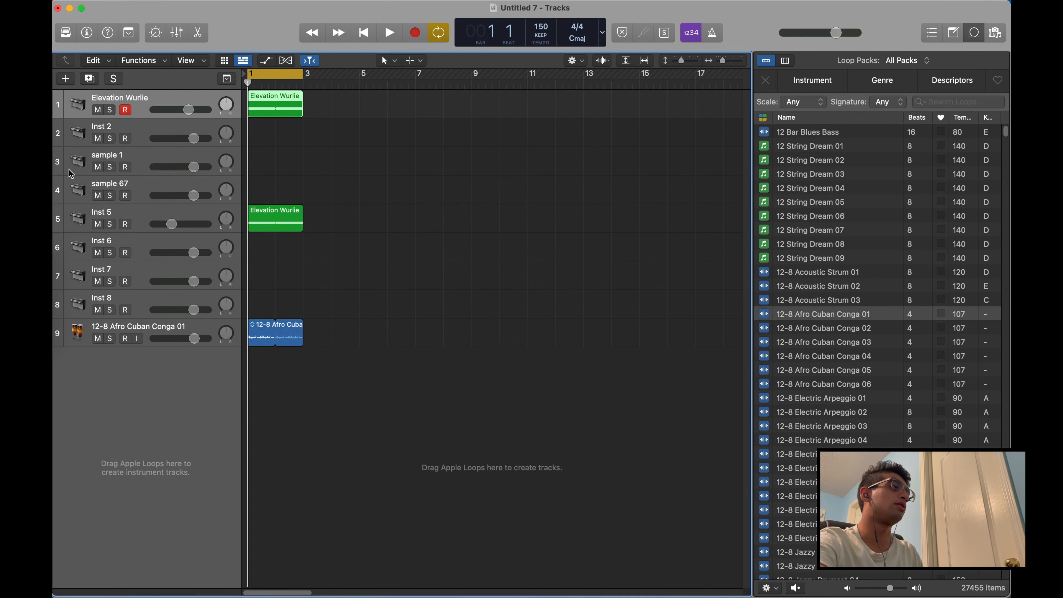